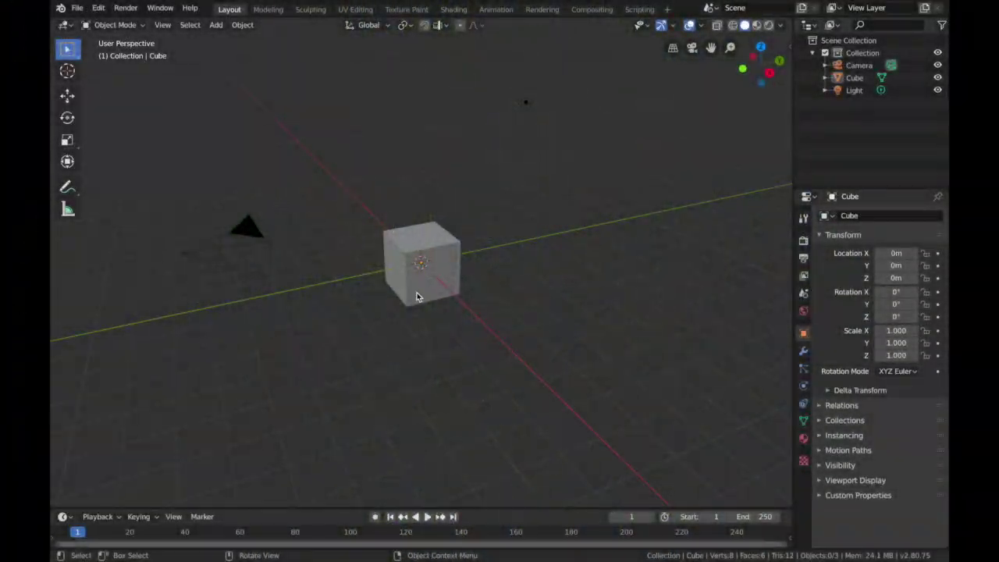
Delete the default camera and light from the scene.
{"action": "left_click", "coordinate": [259, 231]}
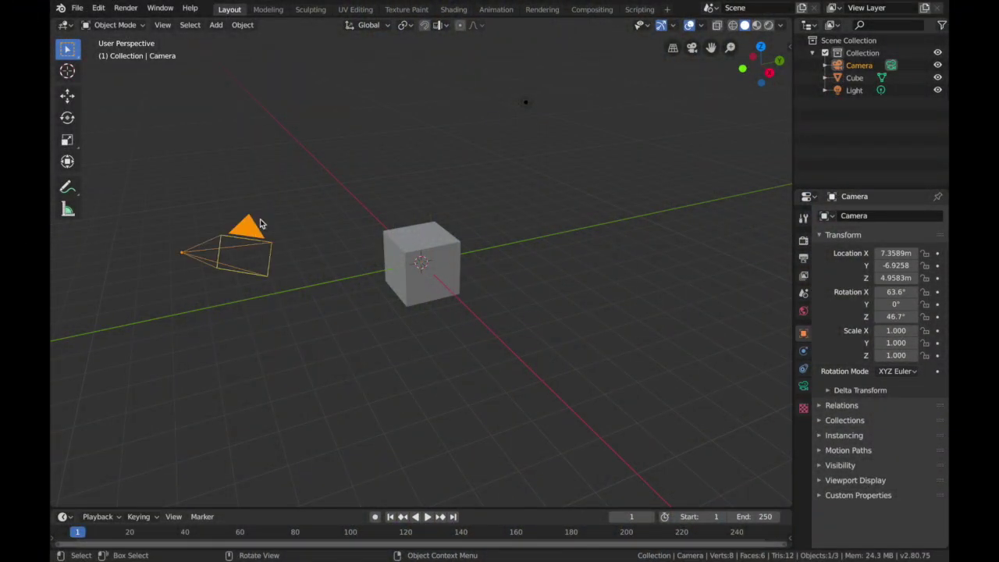
{"action": "key", "text": "x"}
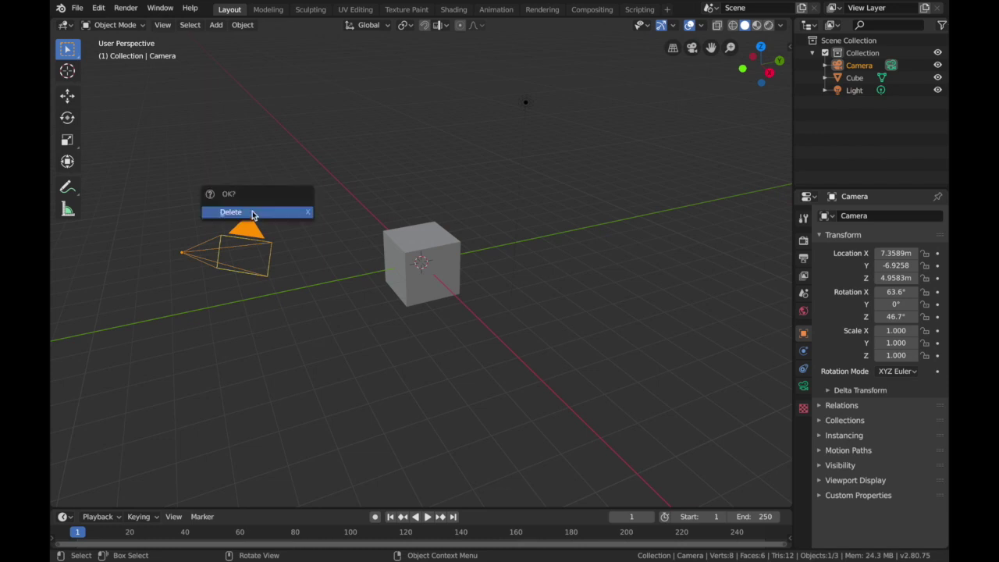
{"action": "left_click", "coordinate": [255, 211]}
{"action": "left_click", "coordinate": [528, 102]}
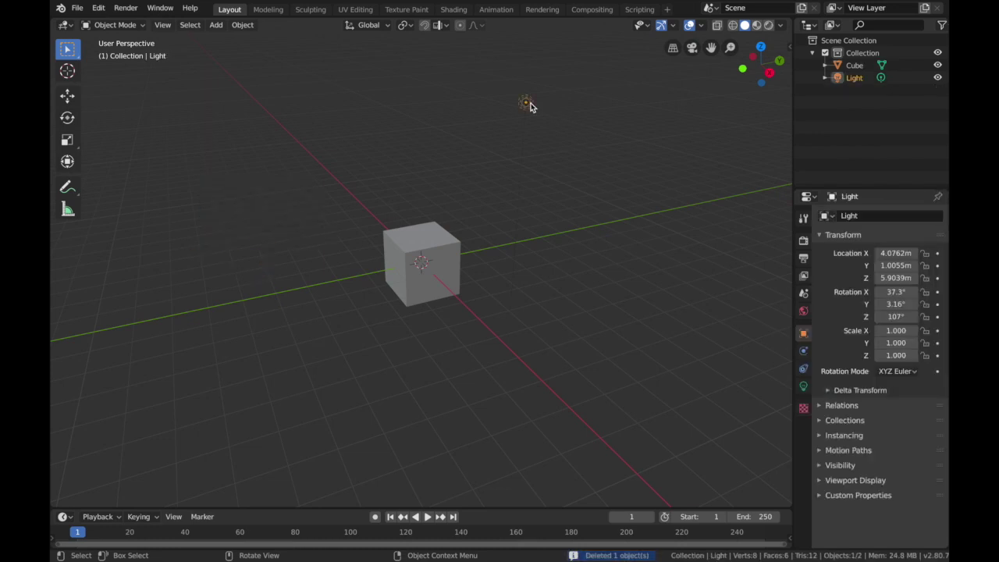
{"action": "key", "text": "x"}
{"action": "left_click", "coordinate": [498, 124]}
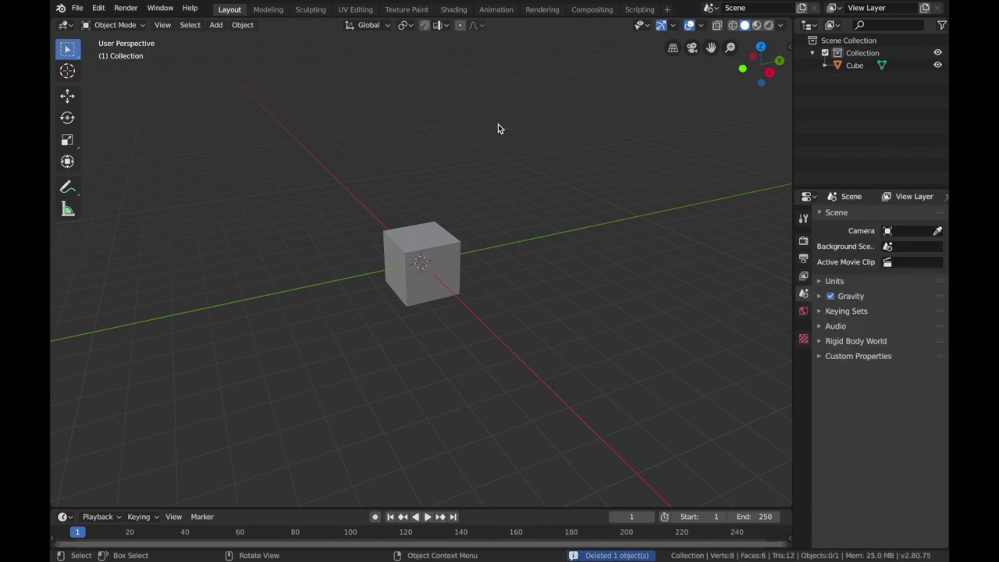
Add a Wireframe modifier to the default cube.
{"action": "middle_click_drag", "start_coordinate": [323, 325], "coordinate": [449, 292]}
{"action": "left_click", "coordinate": [450, 292]}
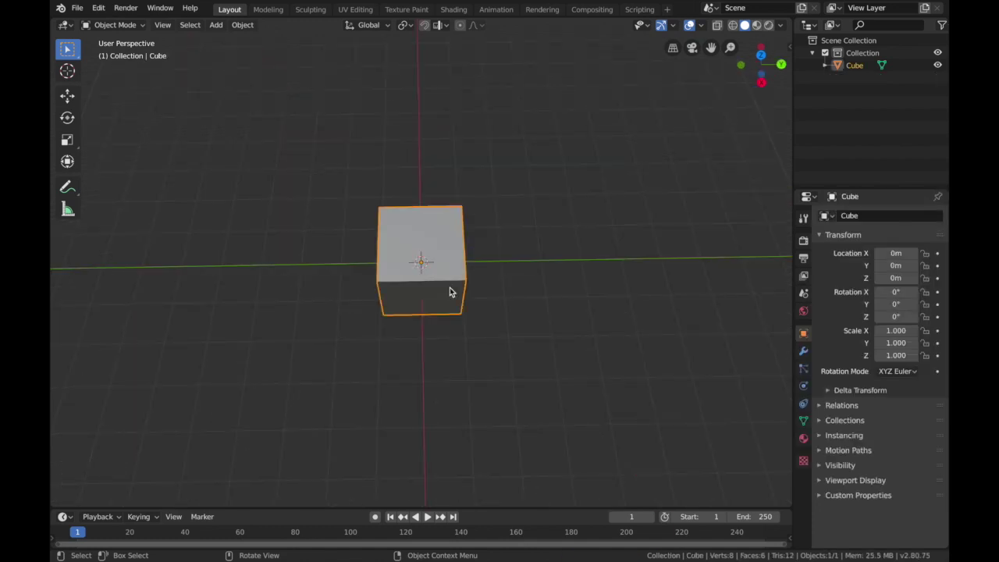
{"action": "key", "text": "grave"}
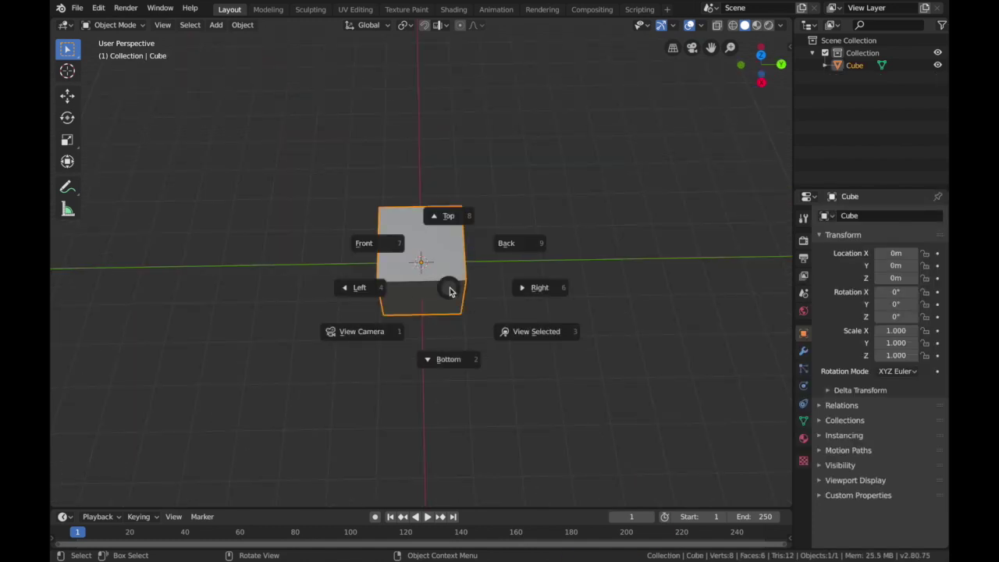
{"action": "key", "text": "8"}
{"action": "scroll", "coordinate": [527, 260], "scroll_direction": "down", "scroll_amount": 2}
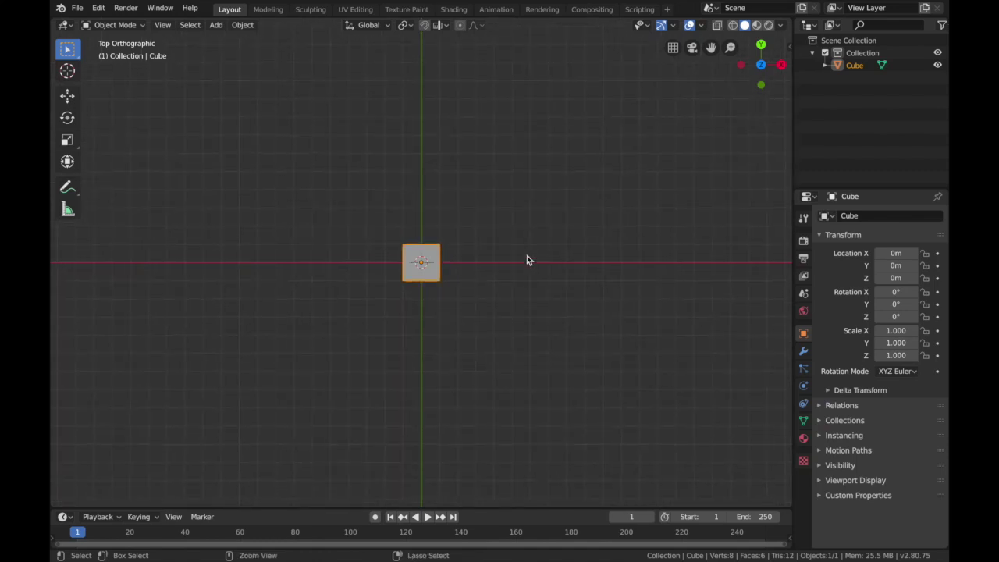
{"action": "left_click", "coordinate": [804, 352]}
{"action": "left_click", "coordinate": [858, 215]}
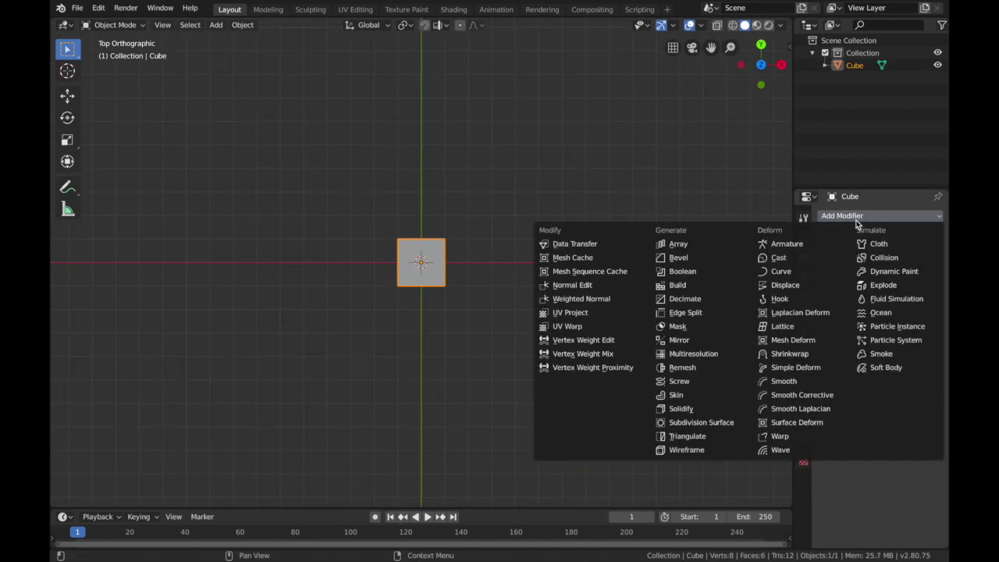
{"action": "left_click", "coordinate": [676, 450]}
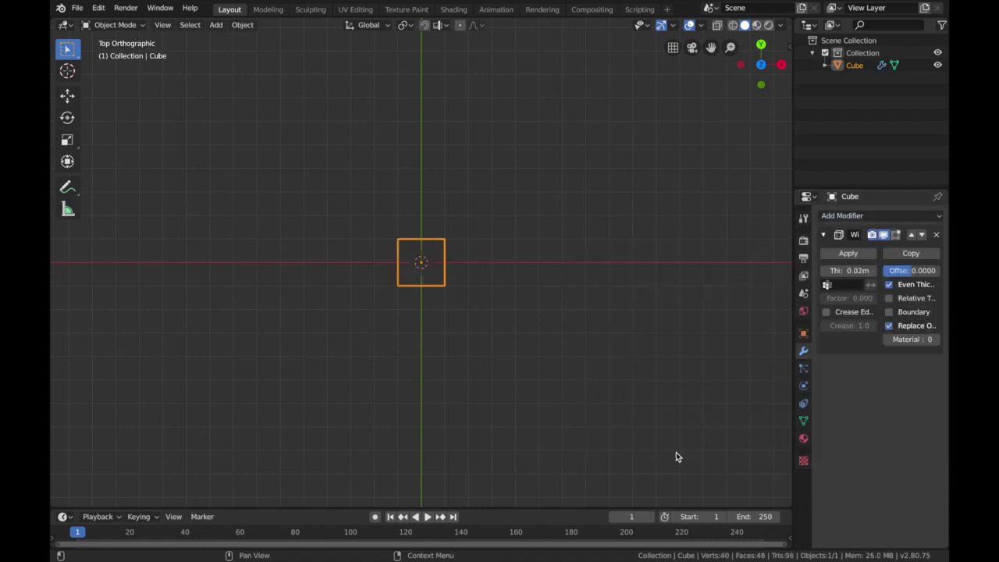
Set the cube's Wireframe modifier thickness to 0.03 m.
{"action": "left_click", "coordinate": [861, 271]}
{"action": "key", "text": "BackSpace"}
{"action": "type", "text": ".03"}
{"action": "key", "text": "Return"}
Add an ico sphere at the scene's centre and scale it up by a factor of 8.
{"action": "middle_click_drag", "start_coordinate": [468, 281], "coordinate": [476, 285]}
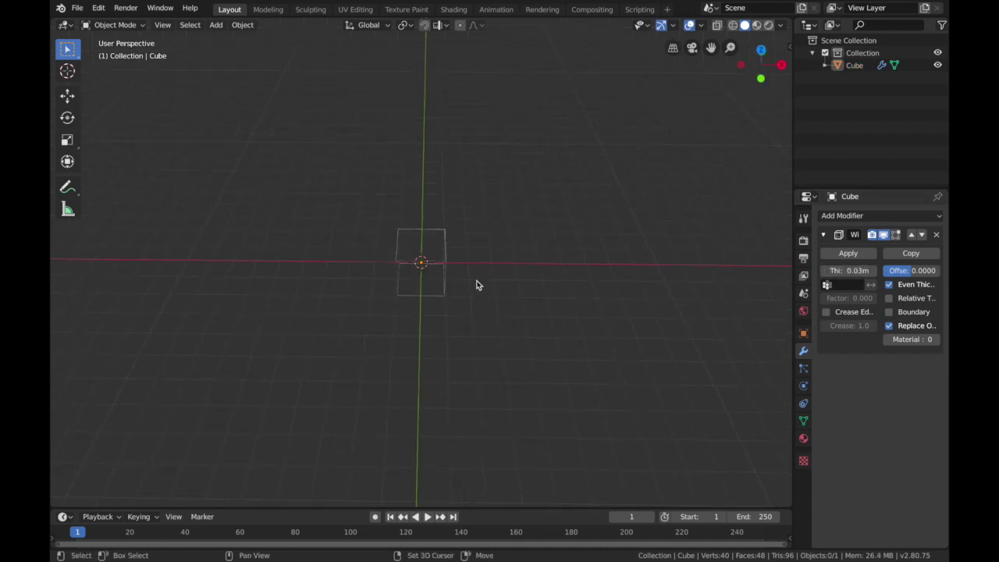
{"action": "key", "text": "shift+a"}
{"action": "mouse_move", "coordinate": [477, 282]}
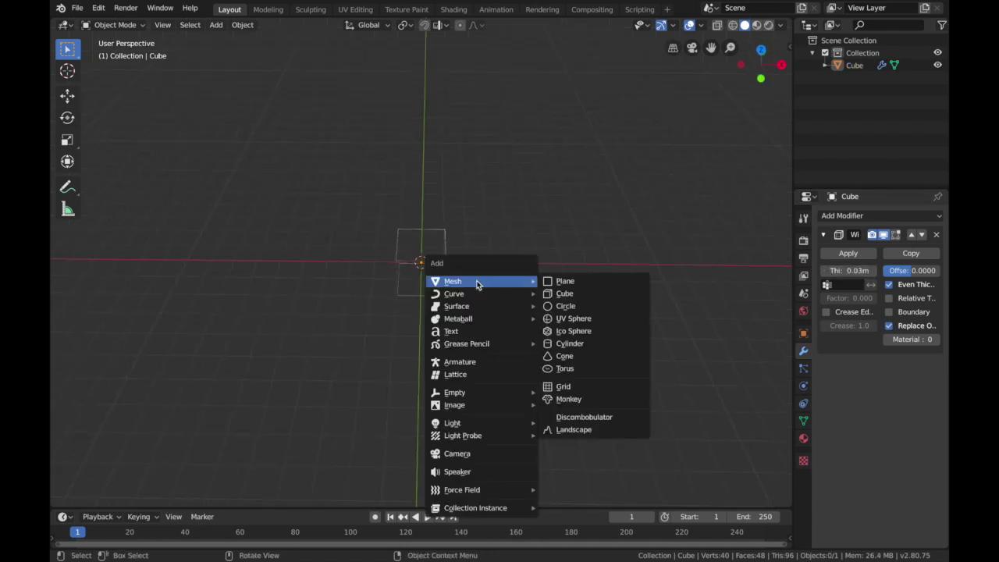
{"action": "left_click", "coordinate": [569, 334]}
{"action": "middle_click_drag", "start_coordinate": [567, 333], "coordinate": [451, 331]}
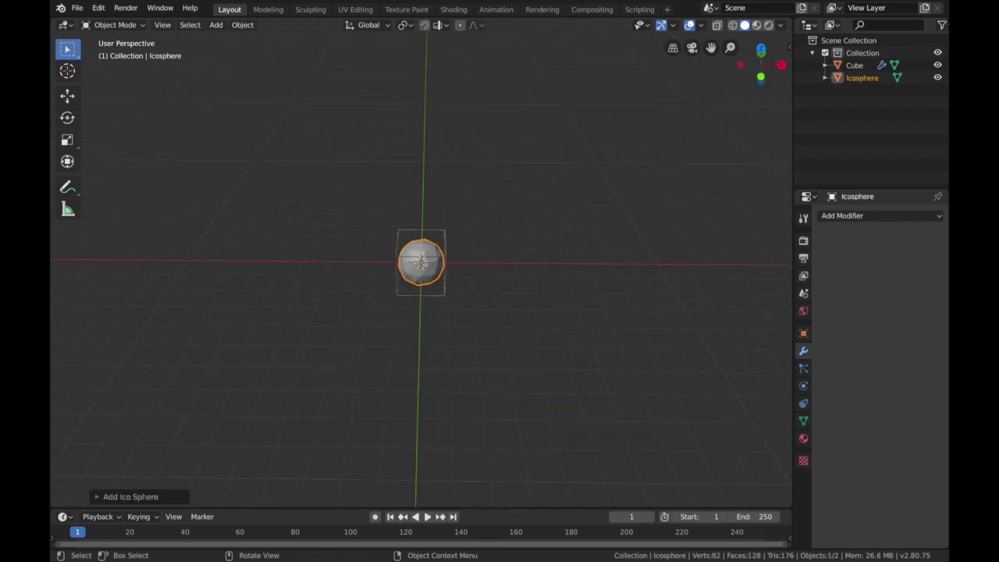
{"action": "type", "text": "s8"}
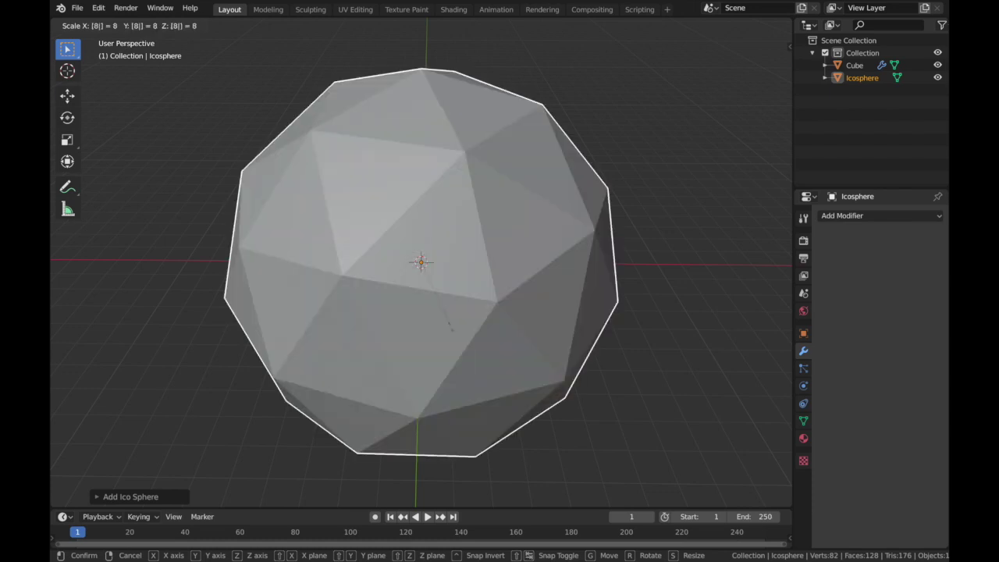
{"action": "key", "text": "Return"}
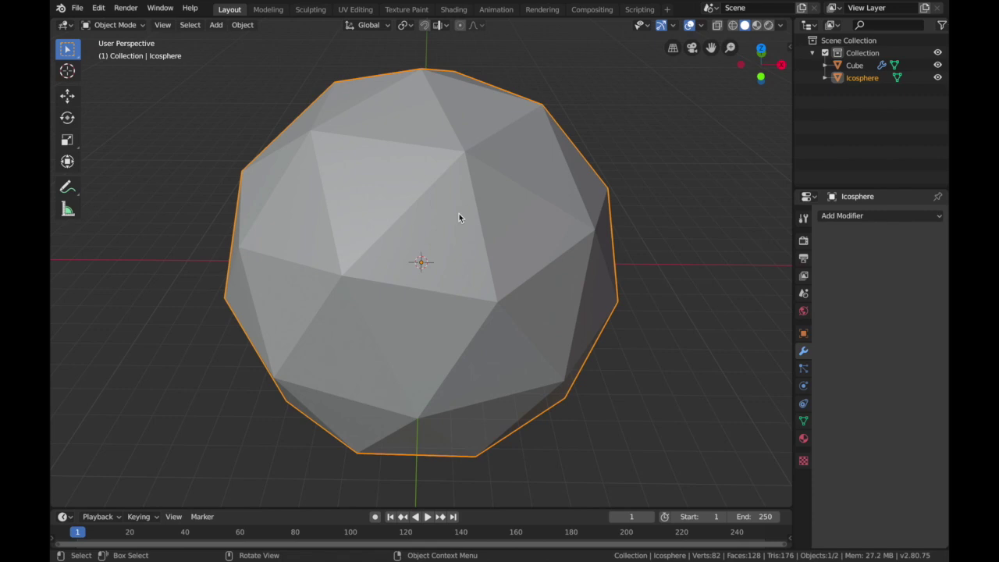
Enter Edit Mode on the icosphere in front orthographic view, with X-ray on and nothing selected.
{"action": "key", "text": "grave"}
{"action": "key", "text": "Escape"}
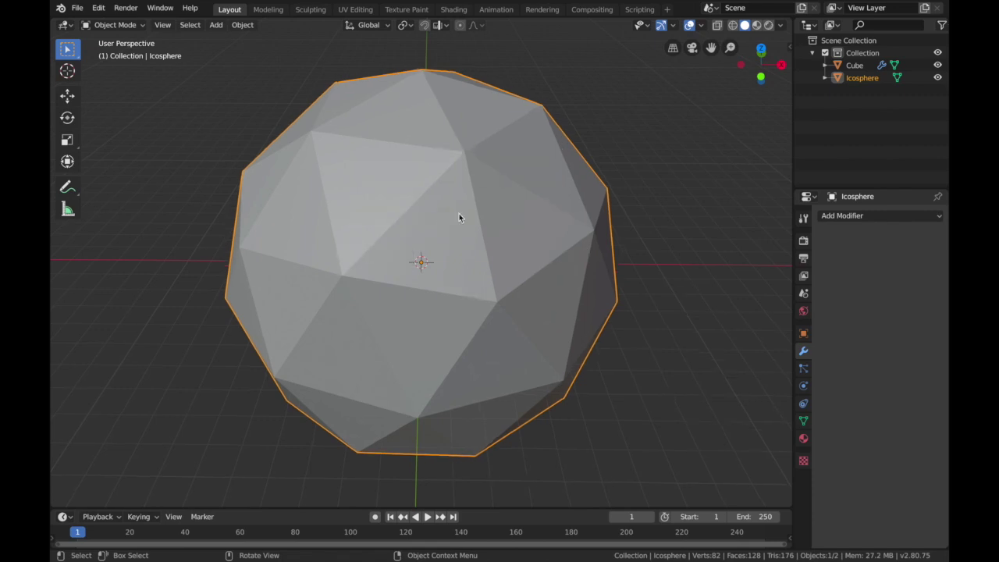
{"action": "key", "text": "ctrl+z"}
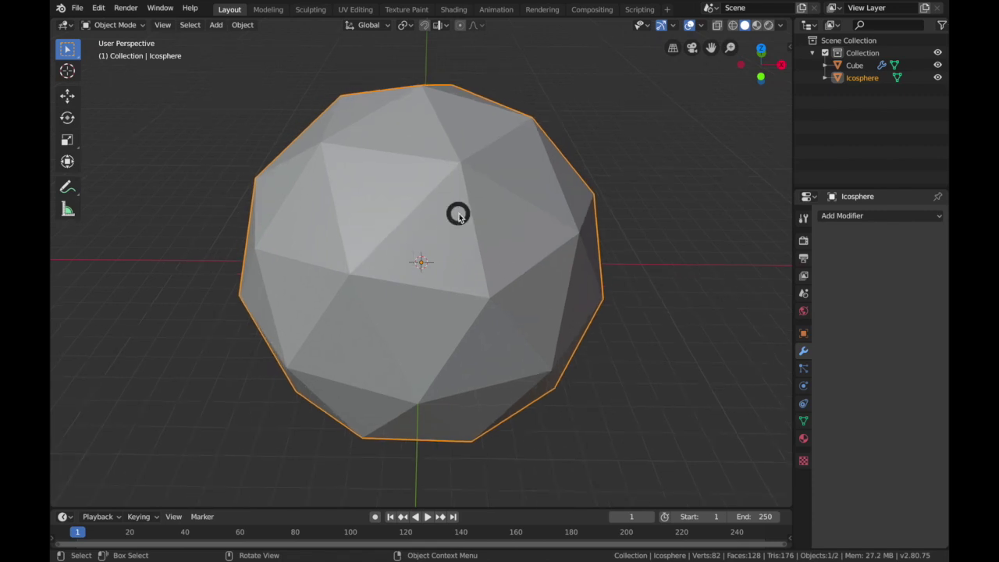
{"action": "key", "text": "grave"}
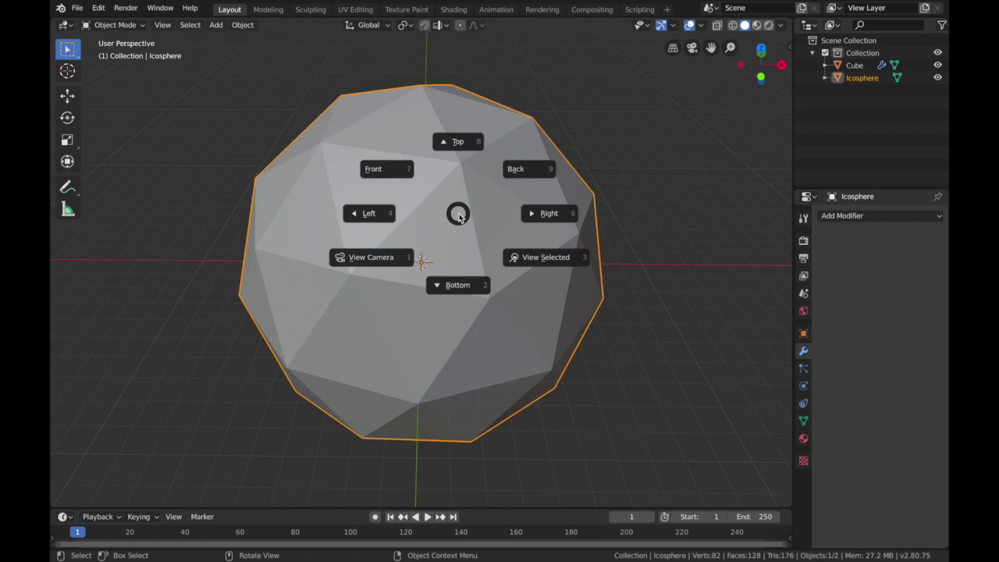
{"action": "key", "text": "7"}
{"action": "left_click", "coordinate": [706, 220]}
{"action": "left_click", "coordinate": [517, 193]}
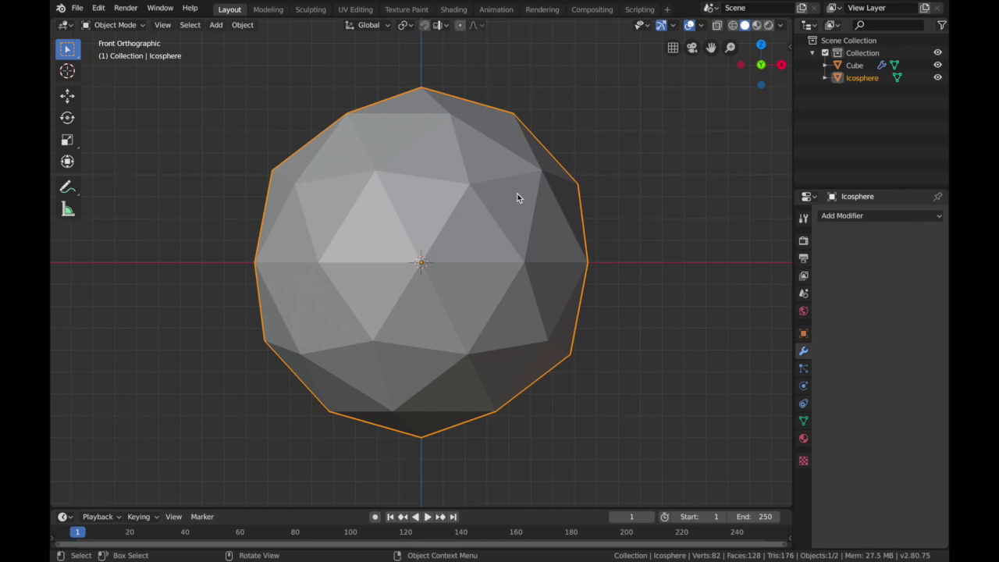
{"action": "key", "text": "Tab"}
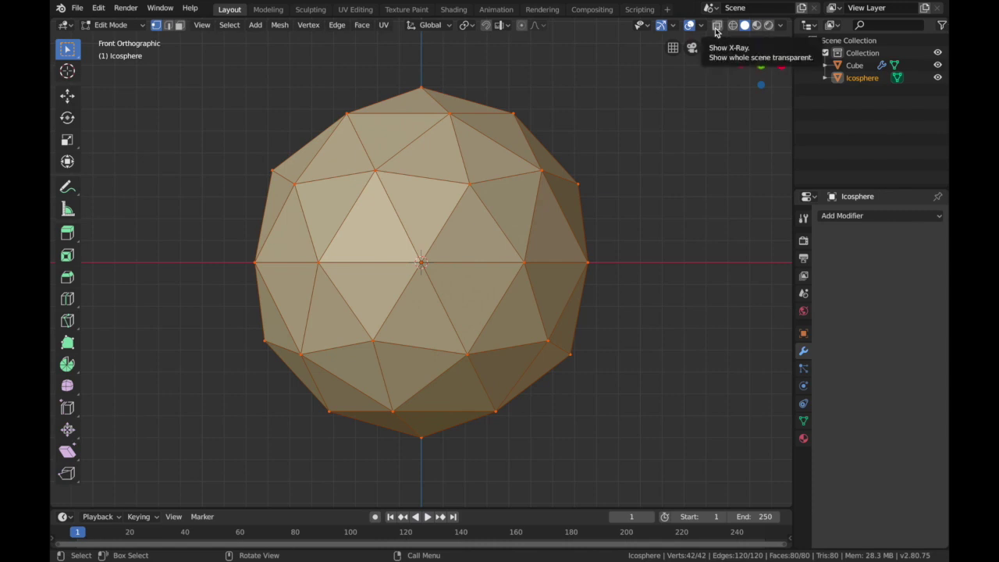
{"action": "key", "text": "alt+a"}
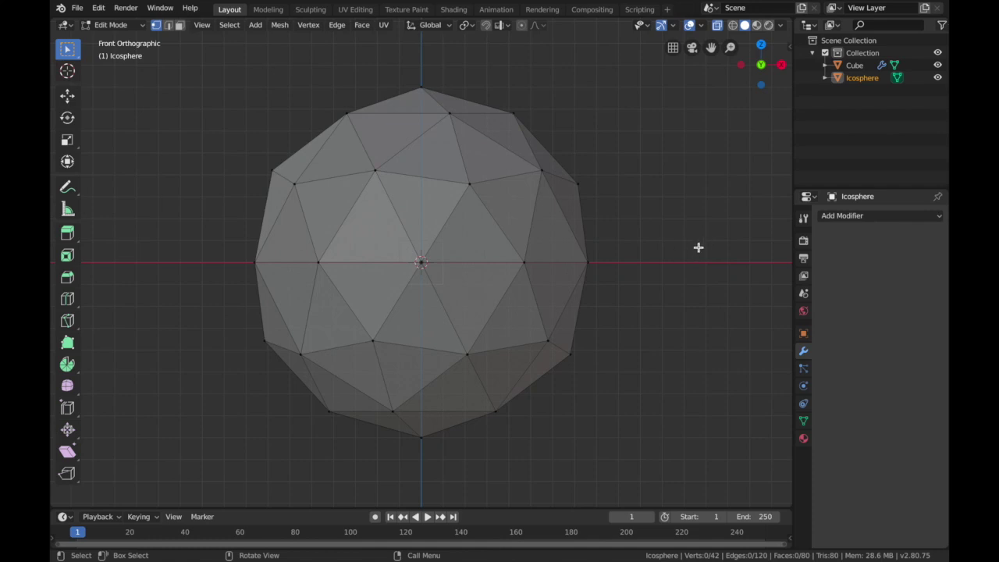
Dissolve all faces of the icosphere's upper half in face select mode.
{"action": "key", "text": "b"}
{"action": "left_click_drag", "start_coordinate": [710, 246], "coordinate": [204, 6]}
{"action": "left_click", "coordinate": [180, 27]}
{"action": "left_click_drag", "start_coordinate": [660, 257], "coordinate": [136, 66]}
{"action": "key", "text": "x"}
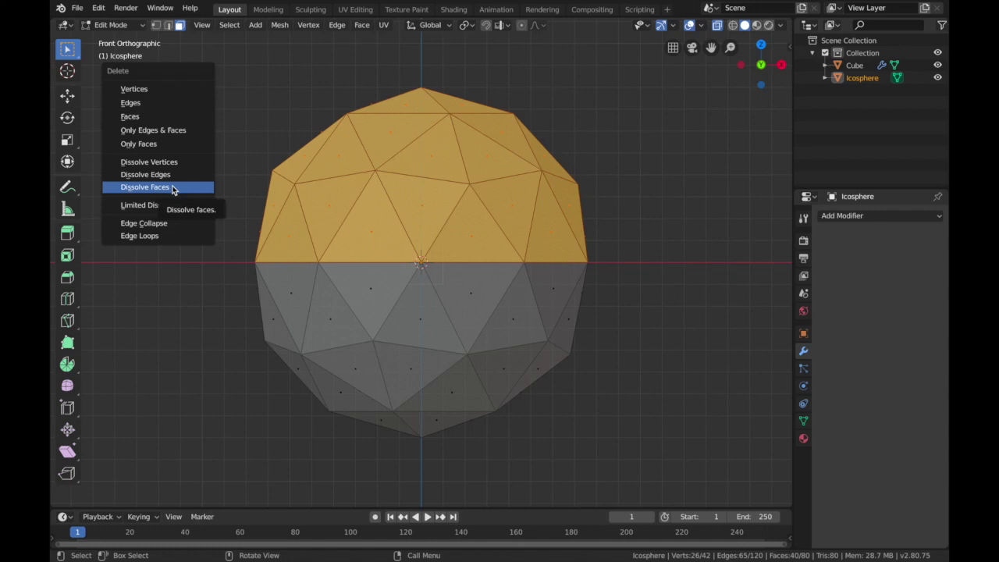
{"action": "left_click", "coordinate": [173, 188]}
{"action": "middle_click_drag", "start_coordinate": [190, 223], "coordinate": [190, 223]}
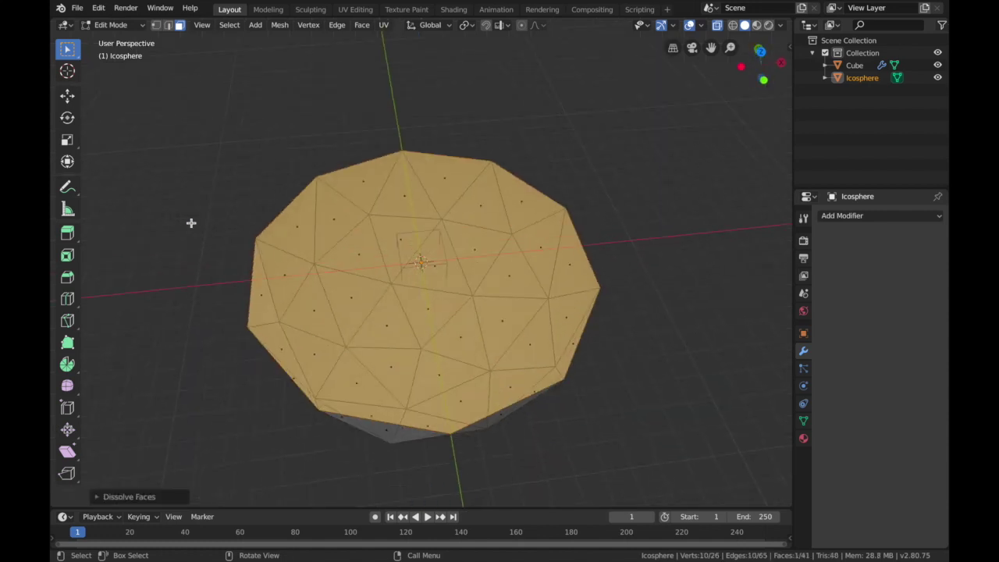
Turn off X-ray and delete the flat face capping the half sphere so that it is an open bowl.
{"action": "left_click", "coordinate": [713, 29]}
{"action": "middle_click_drag", "start_coordinate": [477, 335], "coordinate": [575, 269]}
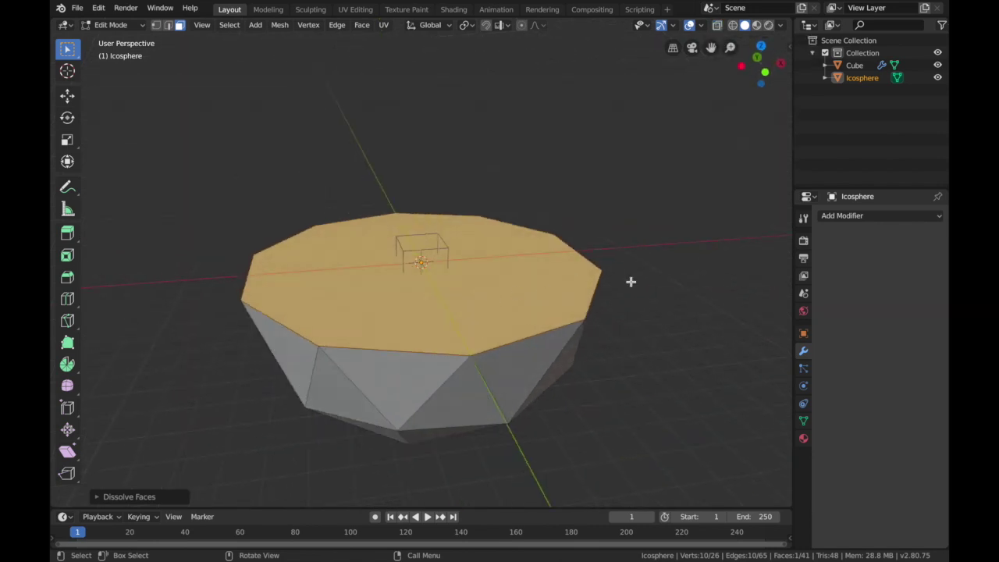
{"action": "left_click", "coordinate": [631, 282]}
{"action": "left_click", "coordinate": [555, 298]}
{"action": "key", "text": "x"}
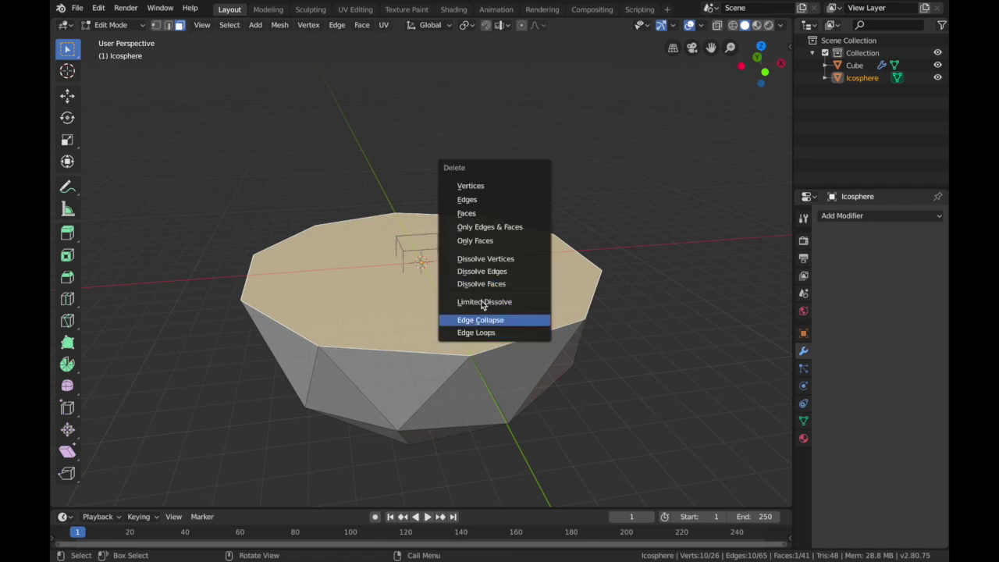
{"action": "left_click", "coordinate": [471, 213]}
{"action": "middle_click_drag", "start_coordinate": [496, 284], "coordinate": [497, 291]}
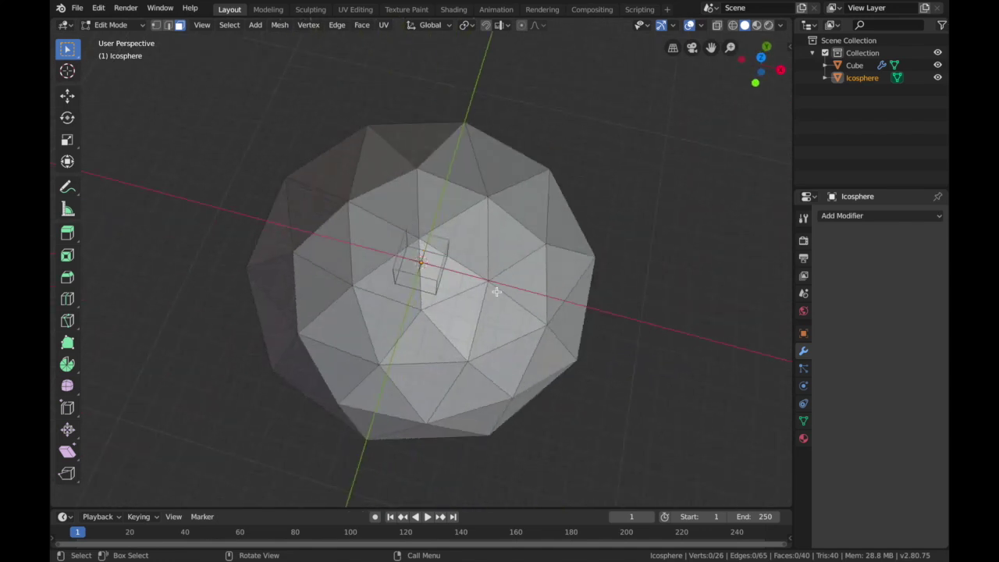
{"action": "middle_click_drag", "start_coordinate": [496, 291], "coordinate": [496, 291]}
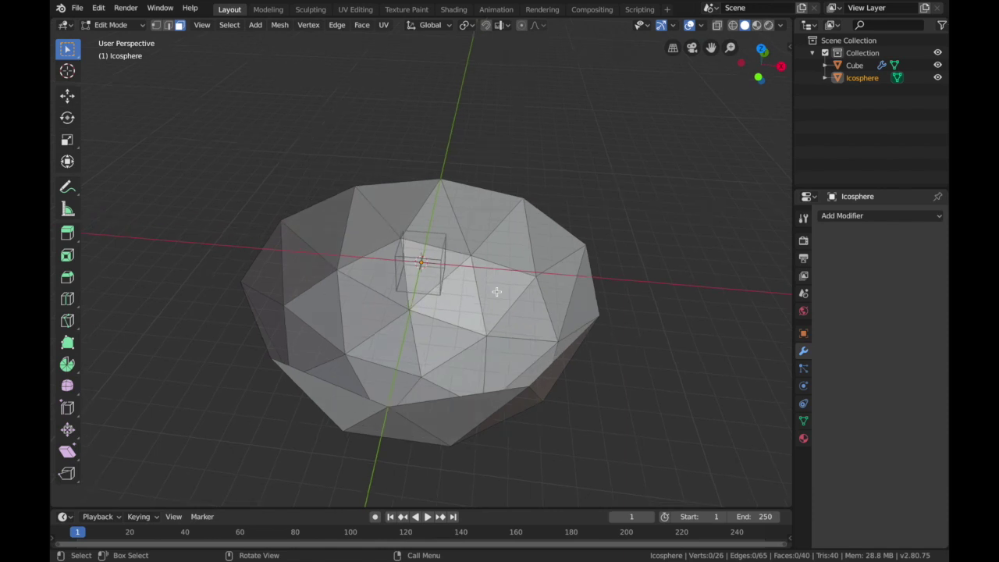
{"action": "middle_click_drag", "start_coordinate": [496, 291], "coordinate": [496, 291]}
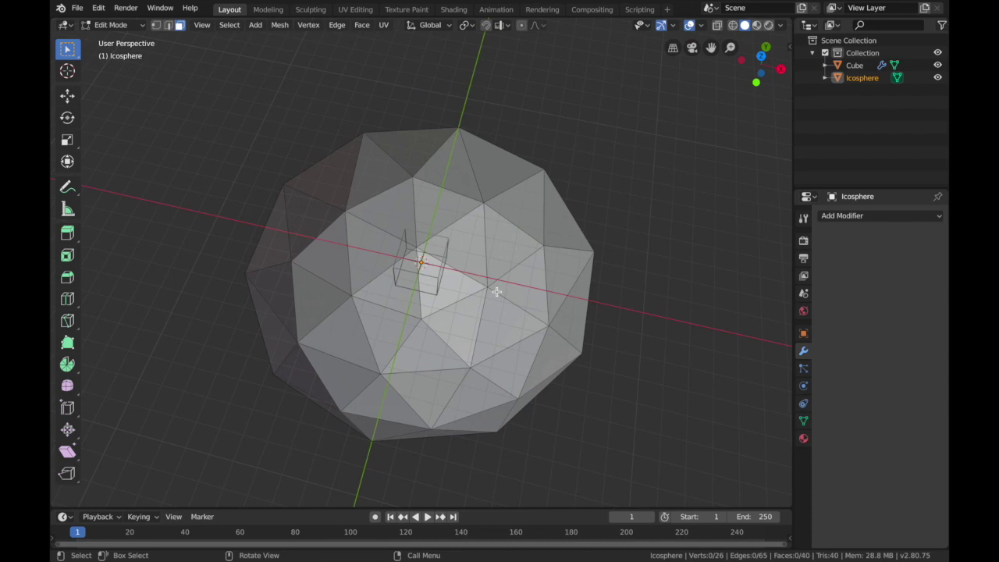
{"action": "key", "text": "Tab"}
Return to Object Mode, frame the bowl in top orthographic view and deselect everything.
{"action": "middle_click_drag", "start_coordinate": [496, 291], "coordinate": [569, 277]}
{"action": "key", "text": "grave"}
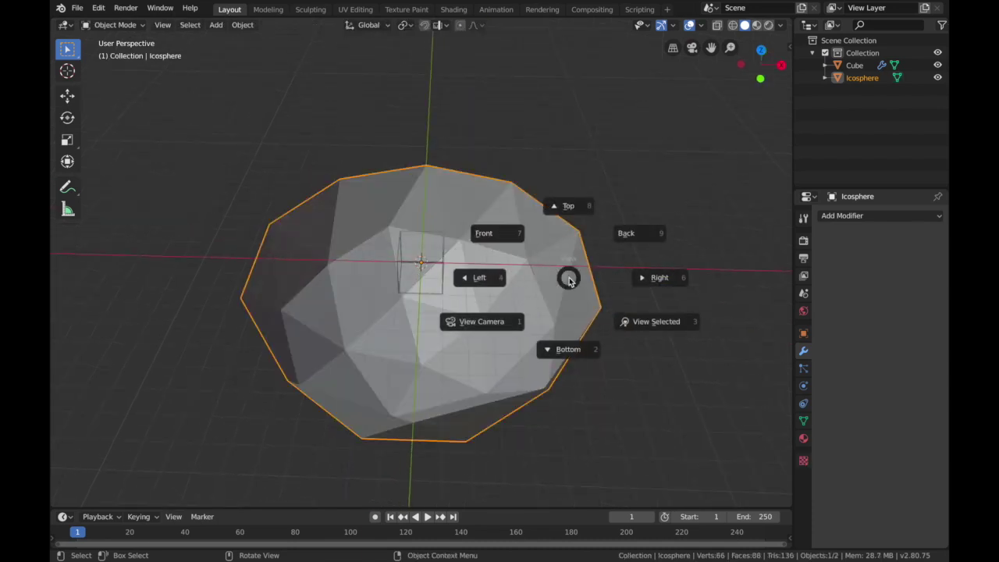
{"action": "key", "text": "8"}
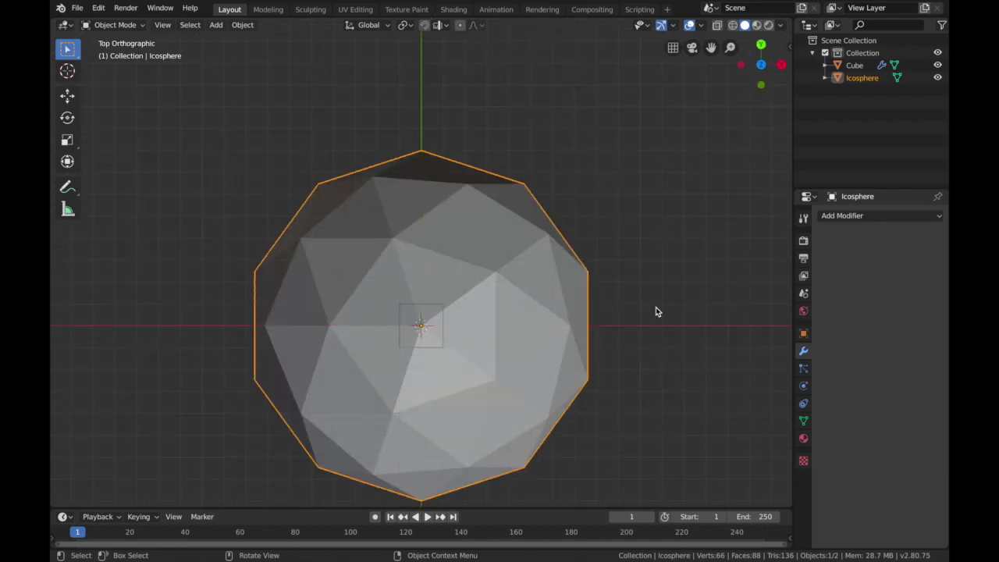
{"action": "key", "text": "grave"}
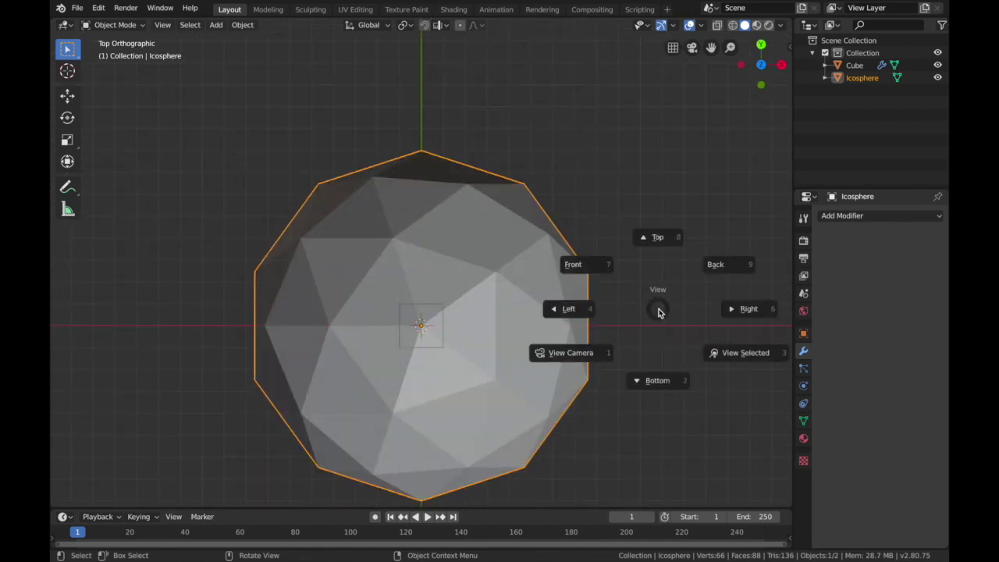
{"action": "key", "text": "3"}
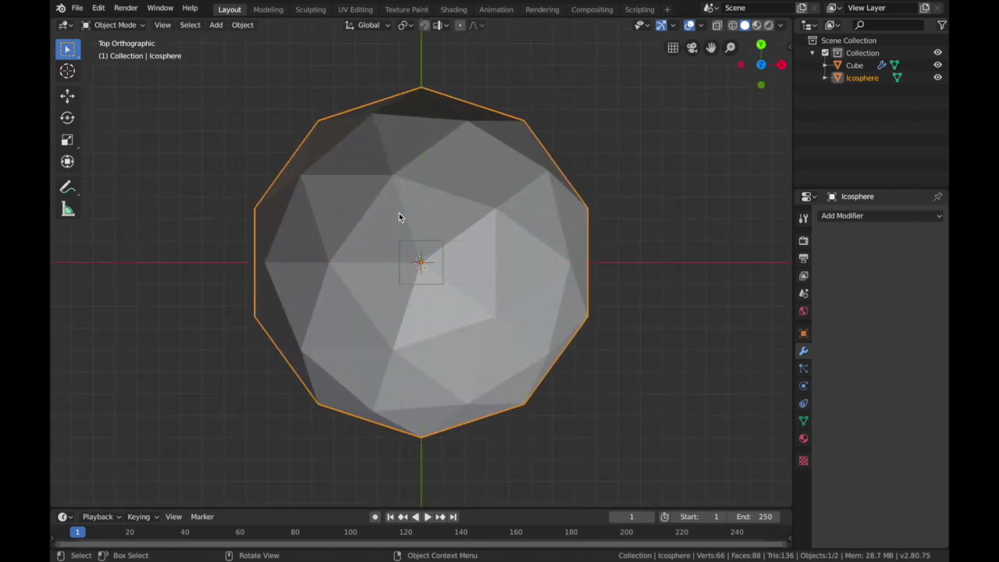
{"action": "left_click", "coordinate": [660, 325]}
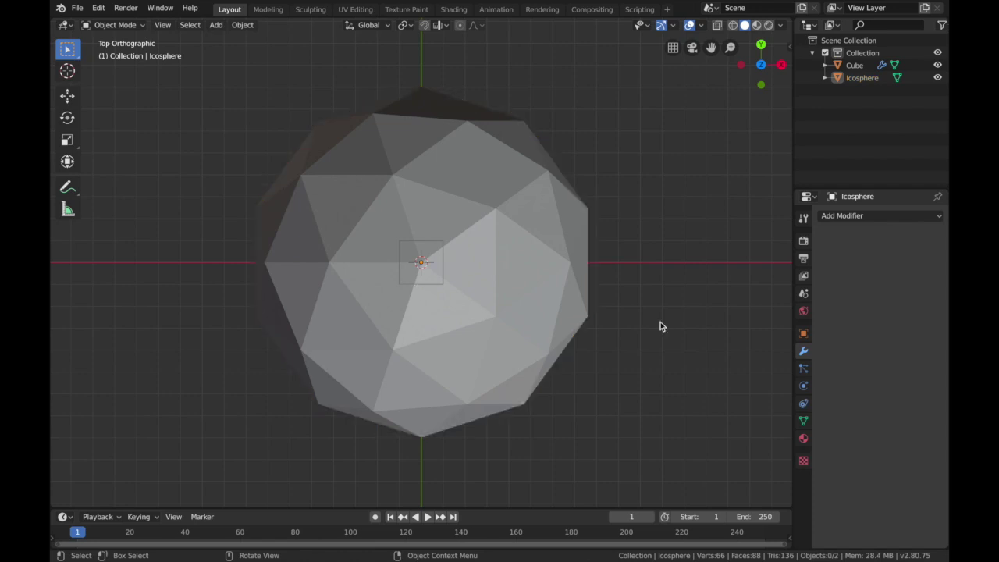
Add a cube at the scene's centre and scale it to 0.5.
{"action": "key", "text": "shift+a"}
{"action": "mouse_move", "coordinate": [663, 325]}
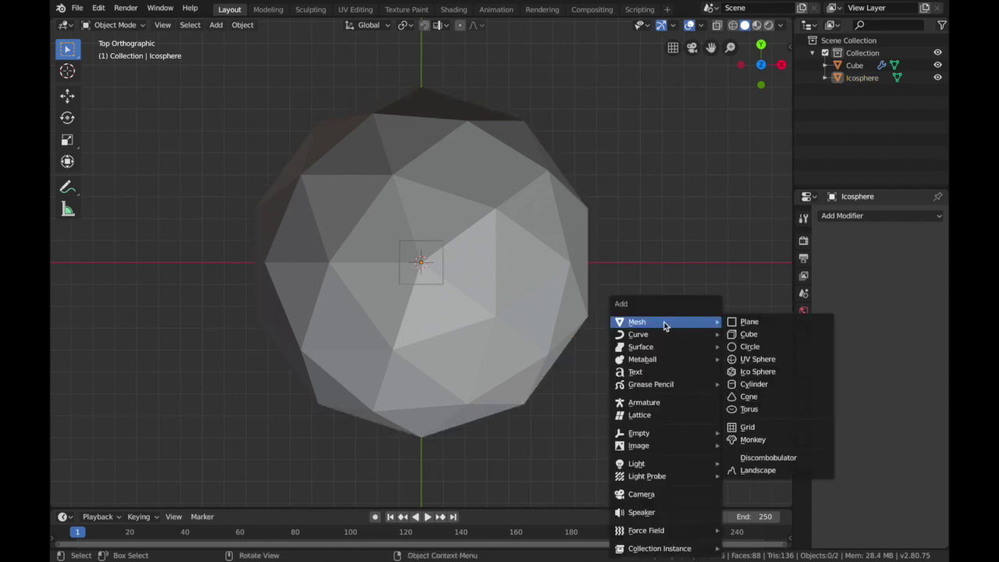
{"action": "left_click", "coordinate": [768, 334]}
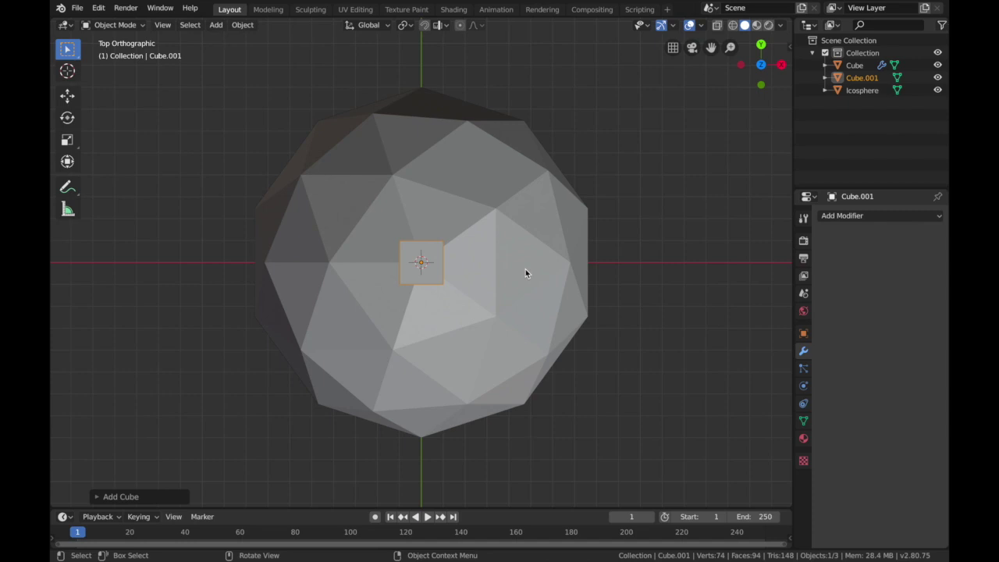
{"action": "key", "text": "s"}
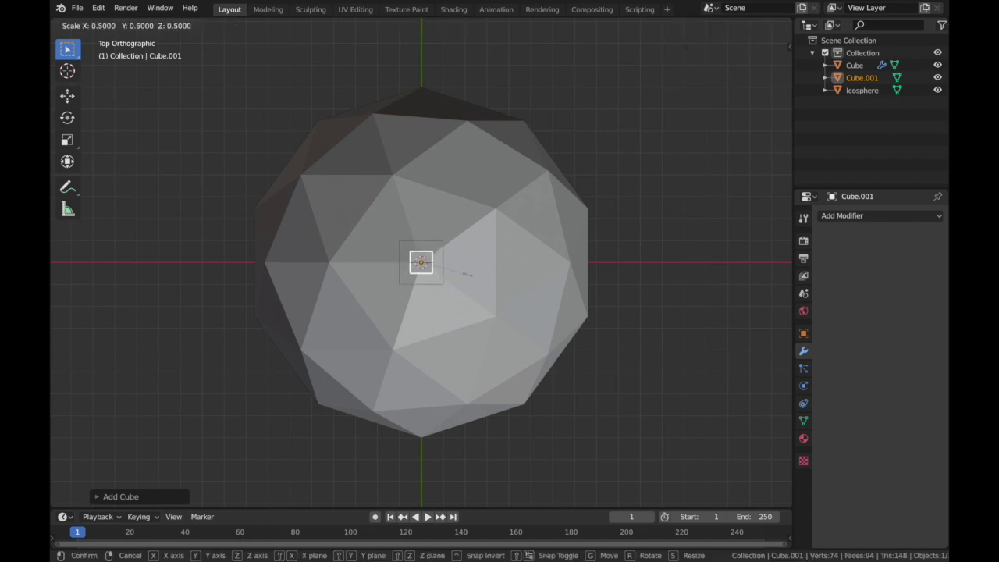
{"action": "left_click", "coordinate": [468, 274]}
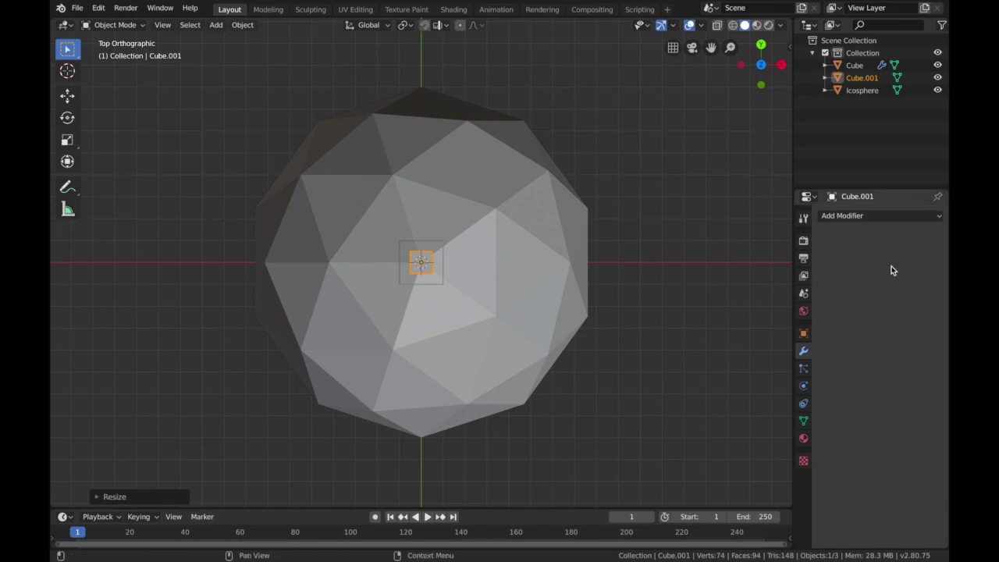
Add a Wireframe modifier with a thickness of 0.08 m to the small cube and apply it.
{"action": "left_click", "coordinate": [869, 217]}
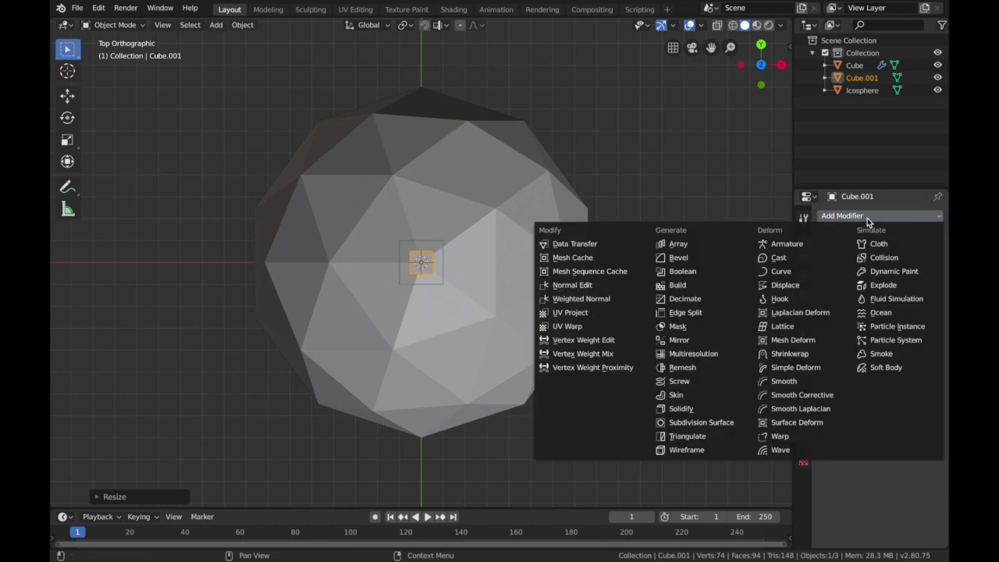
{"action": "left_click", "coordinate": [673, 449]}
{"action": "double_click", "coordinate": [851, 270]}
{"action": "type", "text": "0.074"}
{"action": "key", "text": "BackSpace"}
{"action": "key", "text": "BackSpace"}
{"action": "key", "text": "BackSpace"}
{"action": "key", "text": "BackSpace"}
{"action": "key", "text": "BackSpace"}
{"action": "key", "text": "BackSpace"}
{"action": "type", "text": ".08"}
{"action": "key", "text": "Return"}
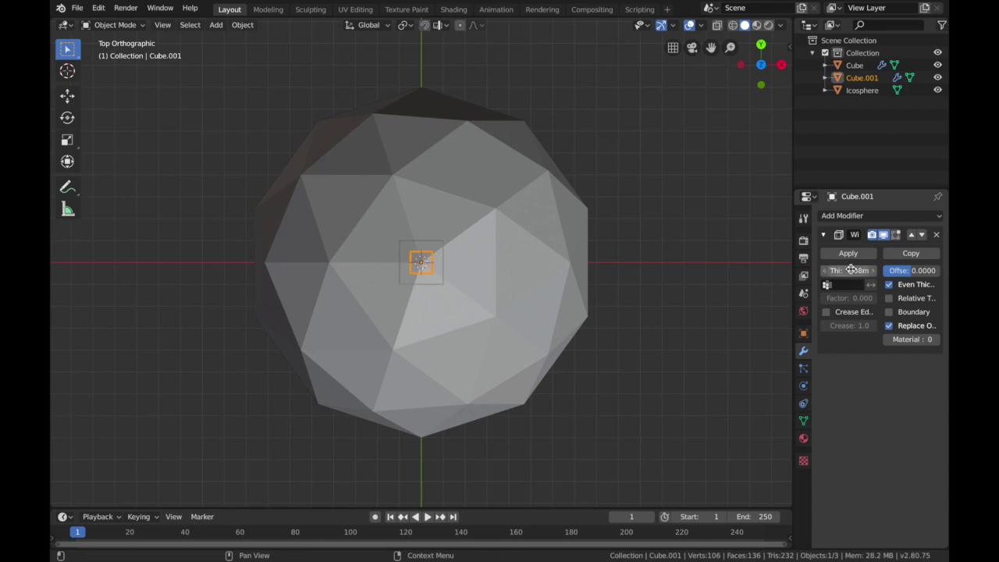
{"action": "left_click", "coordinate": [847, 254]}
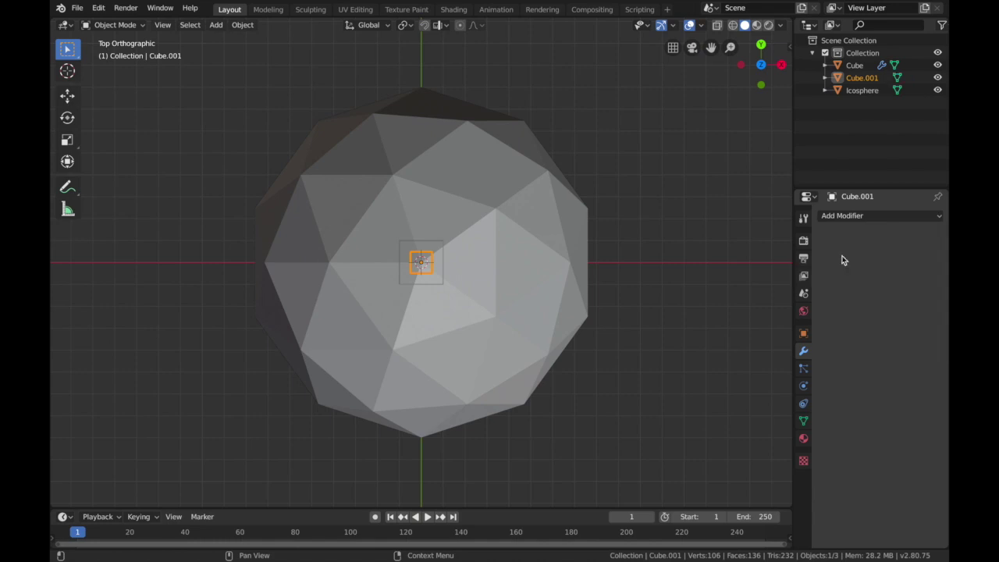
Duplicate the small wireframe cube and move the copy 4 m along the X axis.
{"action": "key", "text": "shift+d"}
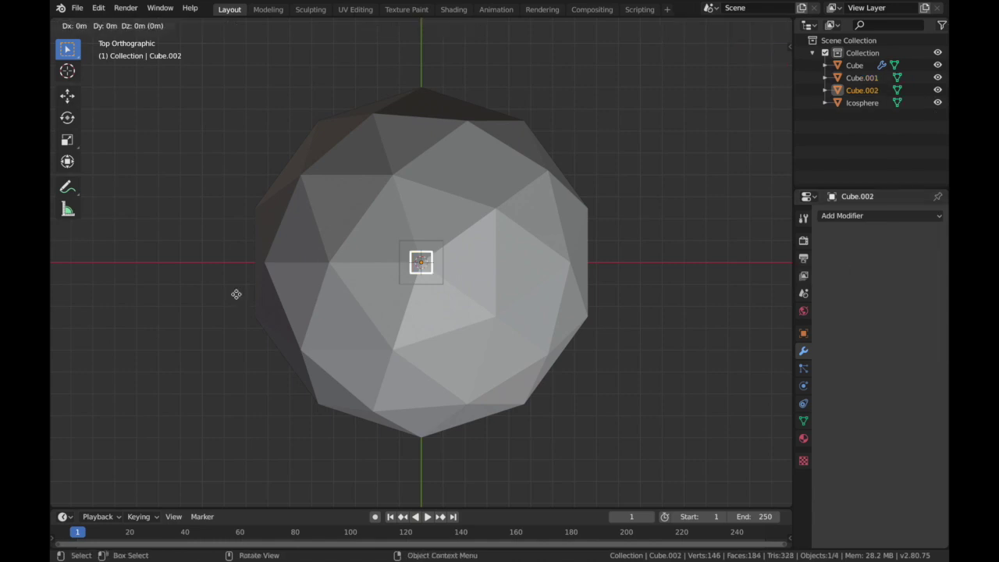
{"action": "key", "text": "x"}
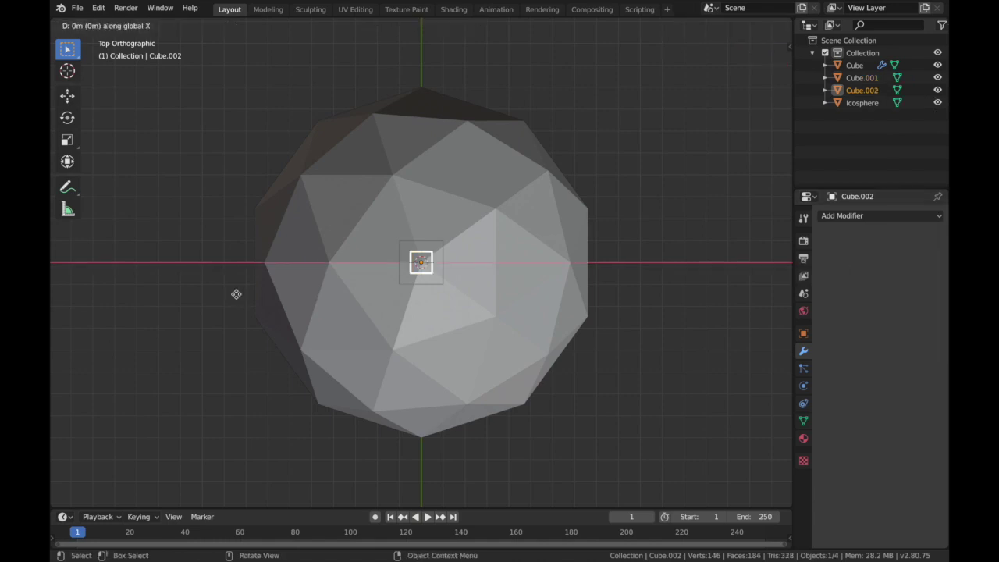
{"action": "type", "text": ".5"}
{"action": "key", "text": "Return"}
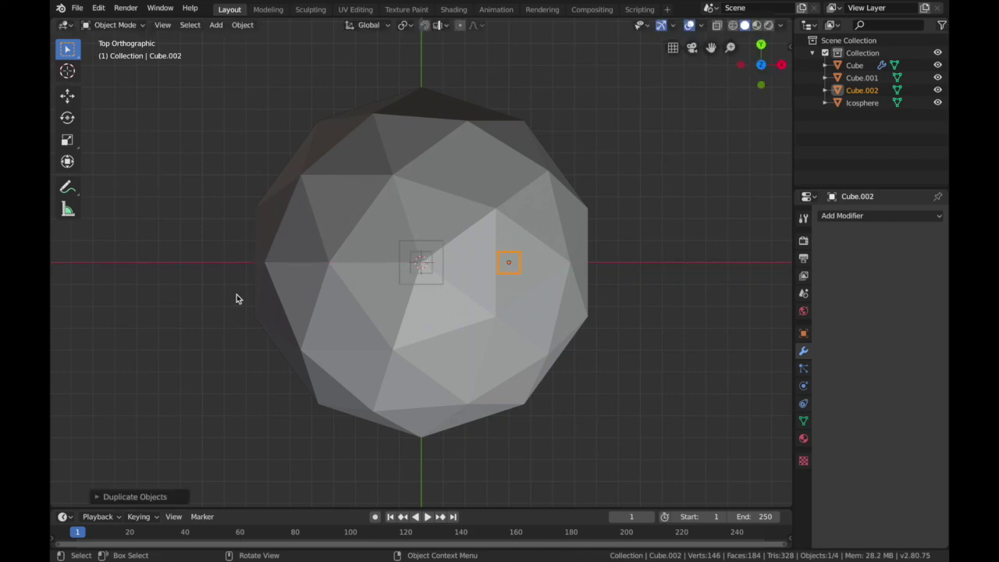
Duplicate the small centre cube again and move the copy -4 m along the X axis.
{"action": "left_click", "coordinate": [416, 257]}
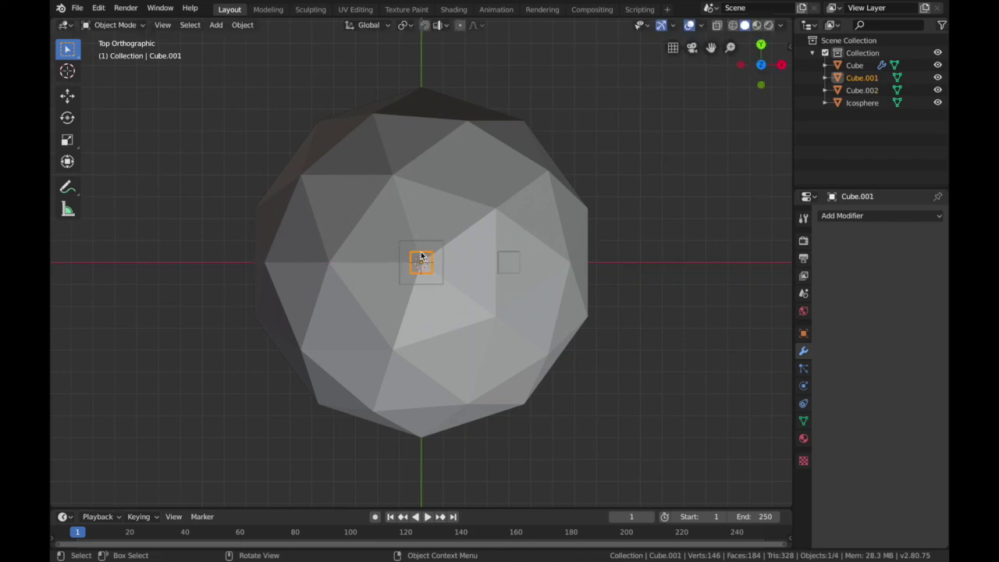
{"action": "key", "text": "shift+d"}
{"action": "type", "text": "x"}
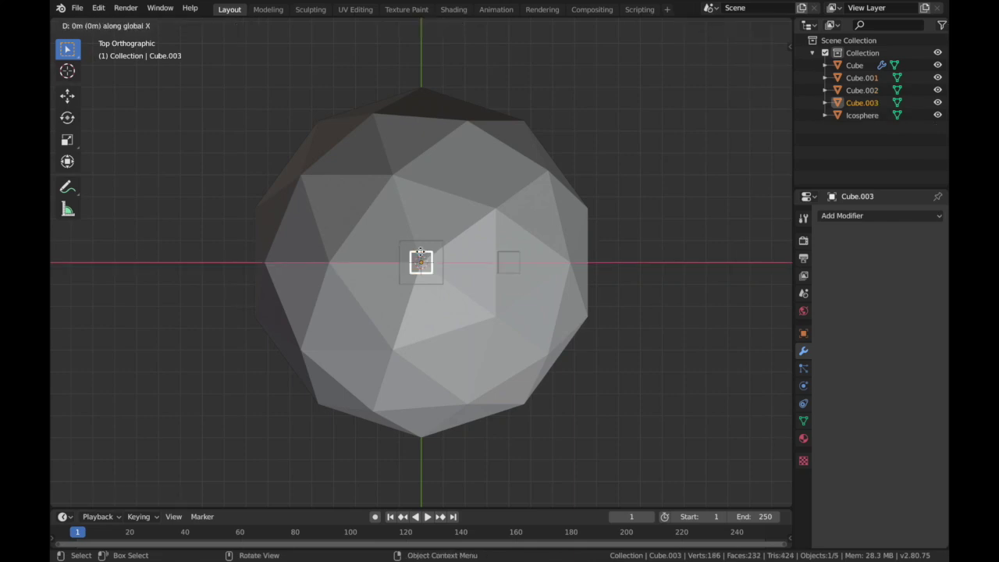
{"action": "type", "text": "-.5"}
{"action": "key", "text": "Return"}
Duplicate the small centre cube and move the copy 4 m along the Y axis.
{"action": "left_click", "coordinate": [421, 257]}
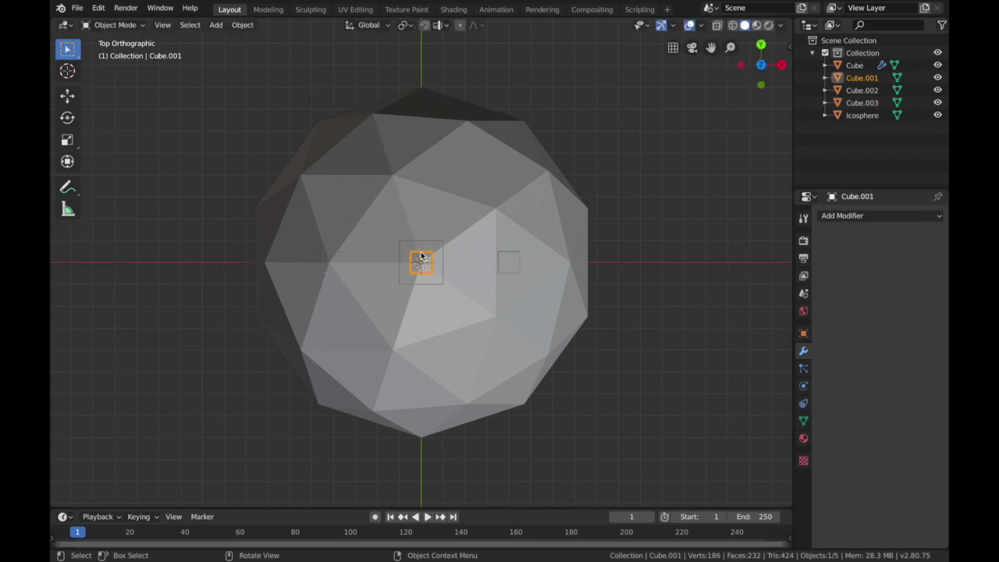
{"action": "key", "text": "shift+d"}
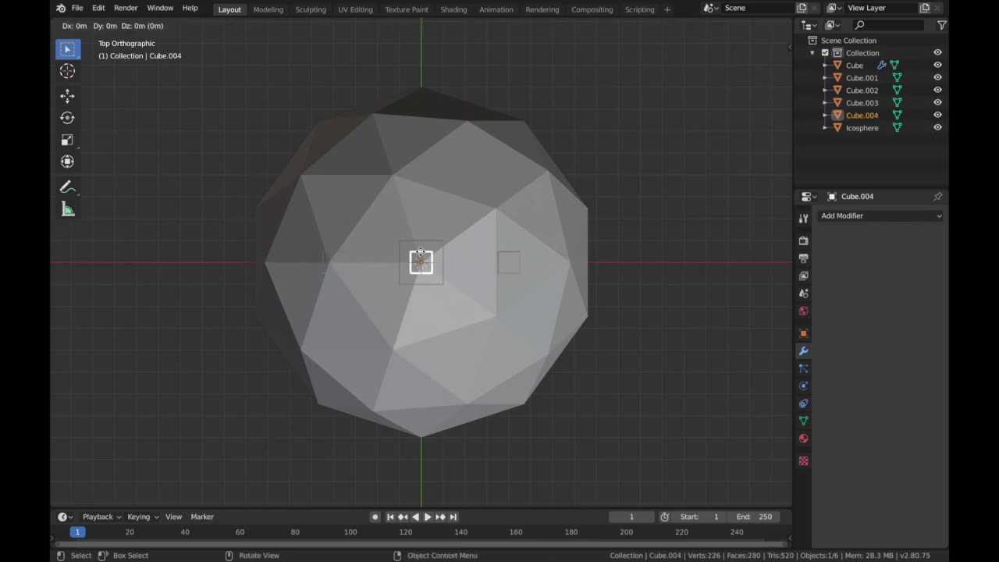
{"action": "type", "text": "y.5"}
{"action": "key", "text": "Return"}
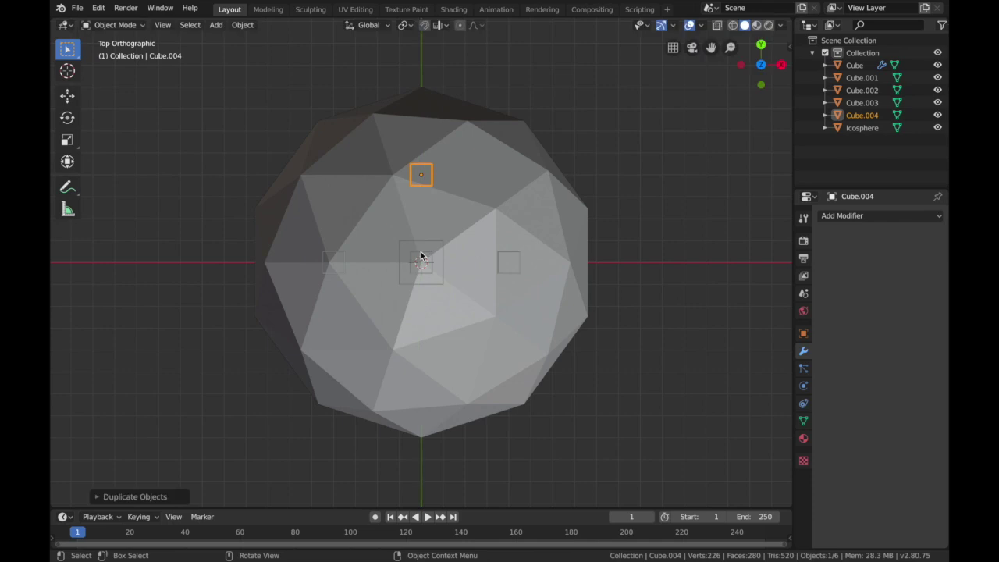
Duplicate the small centre cube once more and move the copy -4 m along the Y axis.
{"action": "left_click", "coordinate": [421, 255]}
{"action": "left_click", "coordinate": [421, 258]}
{"action": "key", "text": "shift+d"}
{"action": "type", "text": "y"}
{"action": "type", "text": "-4"}
{"action": "key", "text": "Return"}
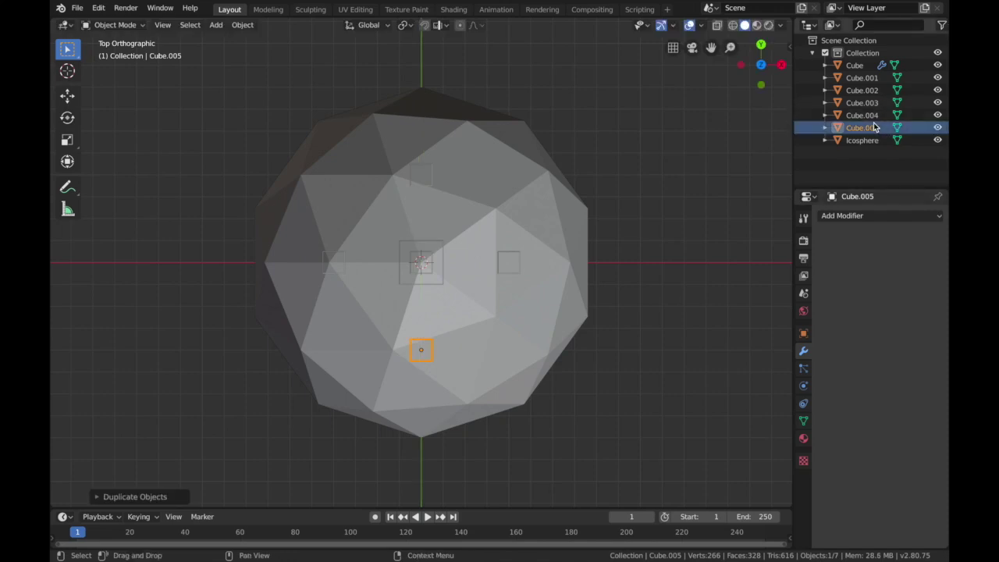
Join the five small wireframe cubes, Cube.001 to Cube.005, into one object and deselect it.
{"action": "left_click", "coordinate": [877, 78]}
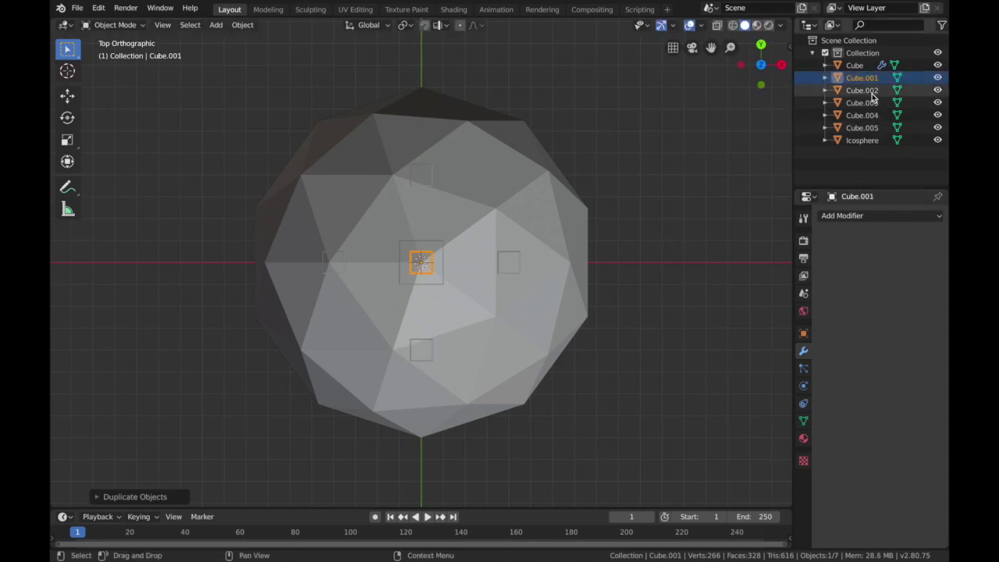
{"action": "left_click", "coordinate": [872, 91], "text": "ctrl"}
{"action": "left_click", "coordinate": [868, 103], "text": "ctrl"}
{"action": "left_click", "coordinate": [866, 115], "text": "ctrl"}
{"action": "left_click", "coordinate": [864, 128], "text": "ctrl"}
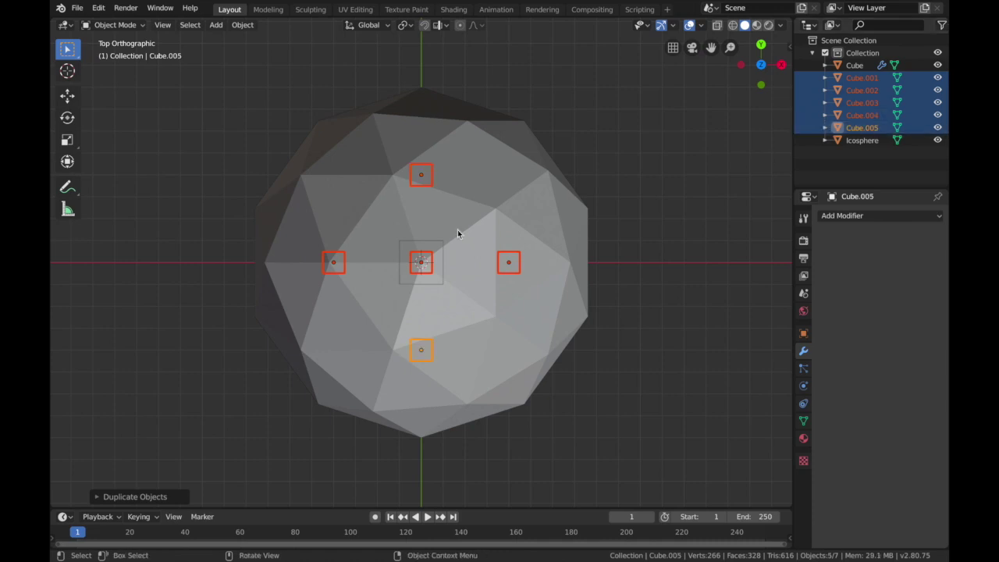
{"action": "key", "text": "ctrl+j"}
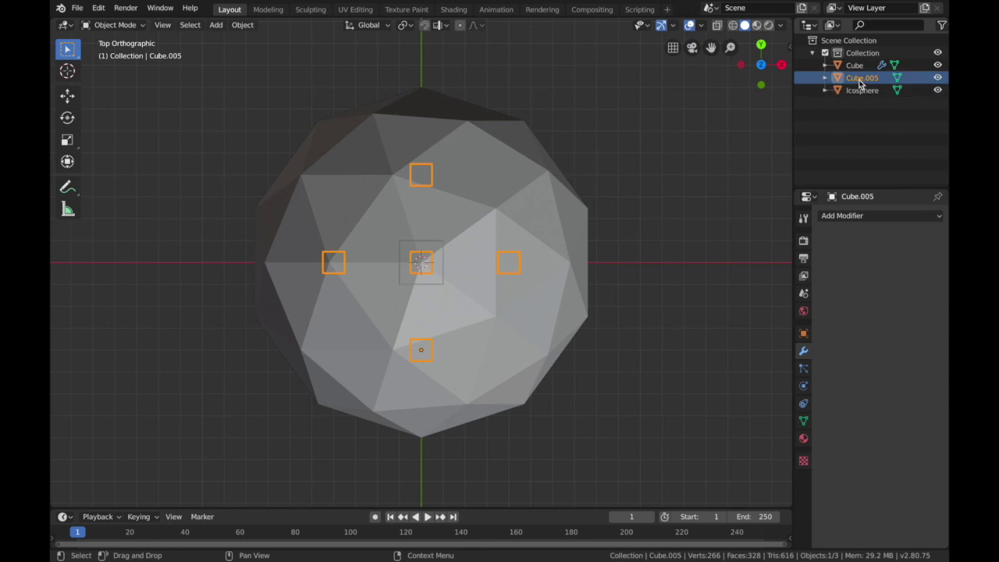
{"action": "left_click", "coordinate": [692, 295]}
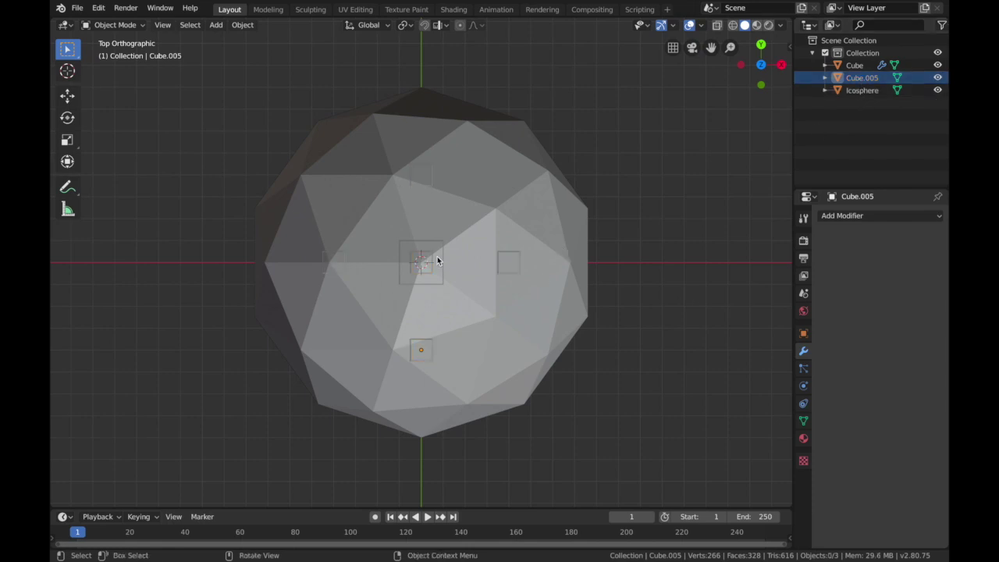
Enlarge the timeline and set the animation's end frame to 120.
{"action": "left_click_drag", "start_coordinate": [488, 508], "coordinate": [488, 389]}
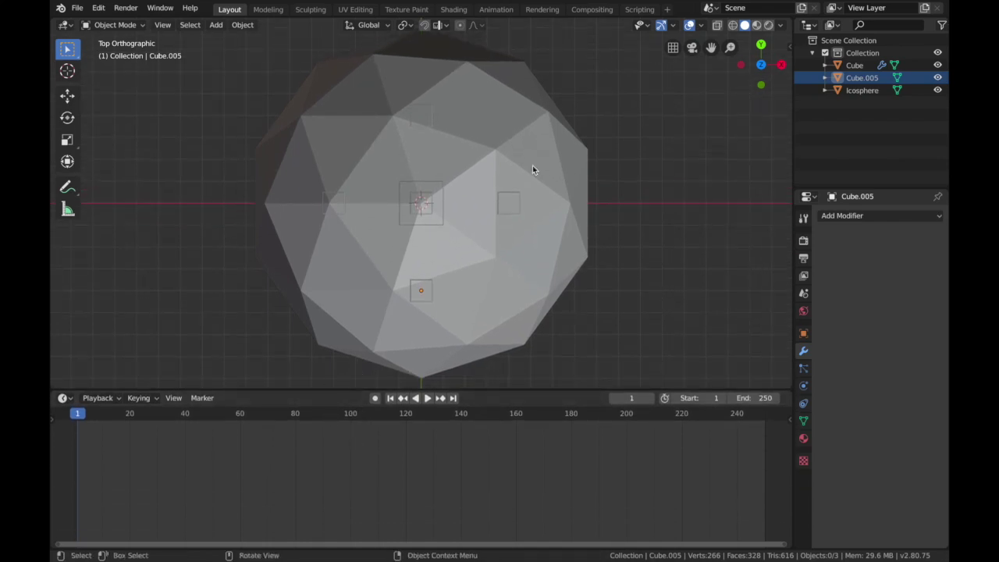
{"action": "left_click", "coordinate": [746, 397]}
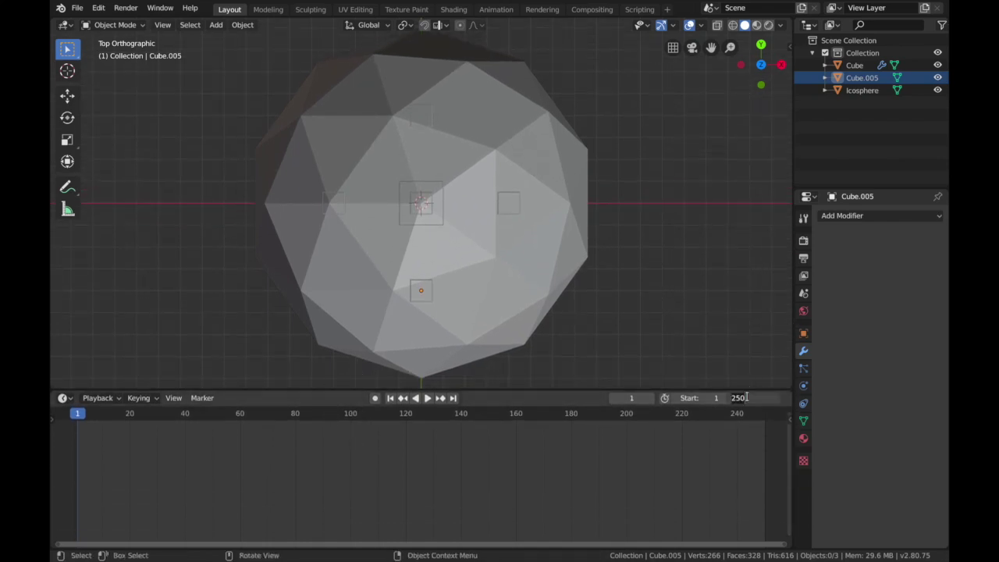
{"action": "type", "text": "12"}
{"action": "key", "text": "Return"}
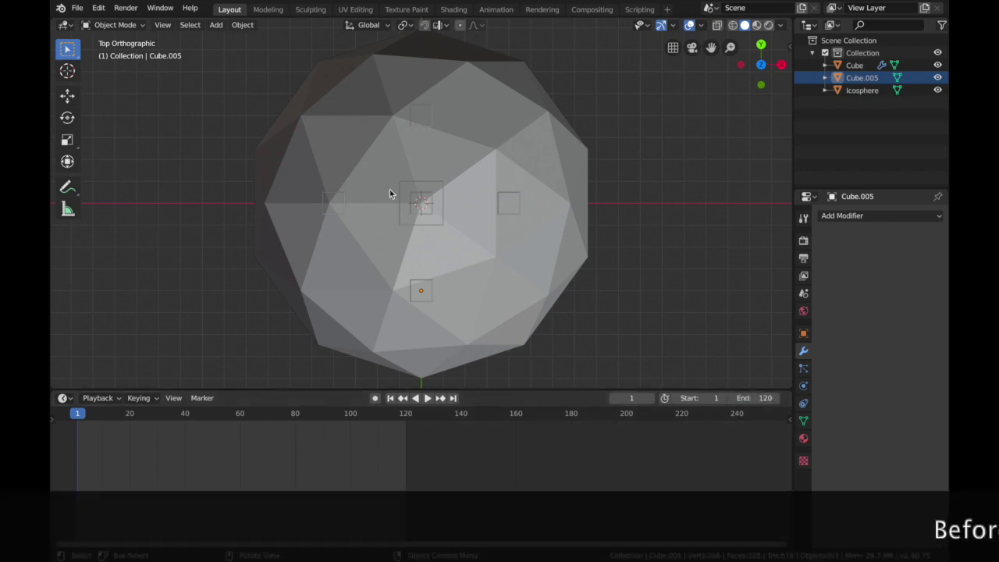
Keyframe the joined small cubes' Z rotation at 0° on frame 1 and 360° on frame 121.
{"action": "left_click", "coordinate": [432, 185]}
{"action": "left_click", "coordinate": [429, 187]}
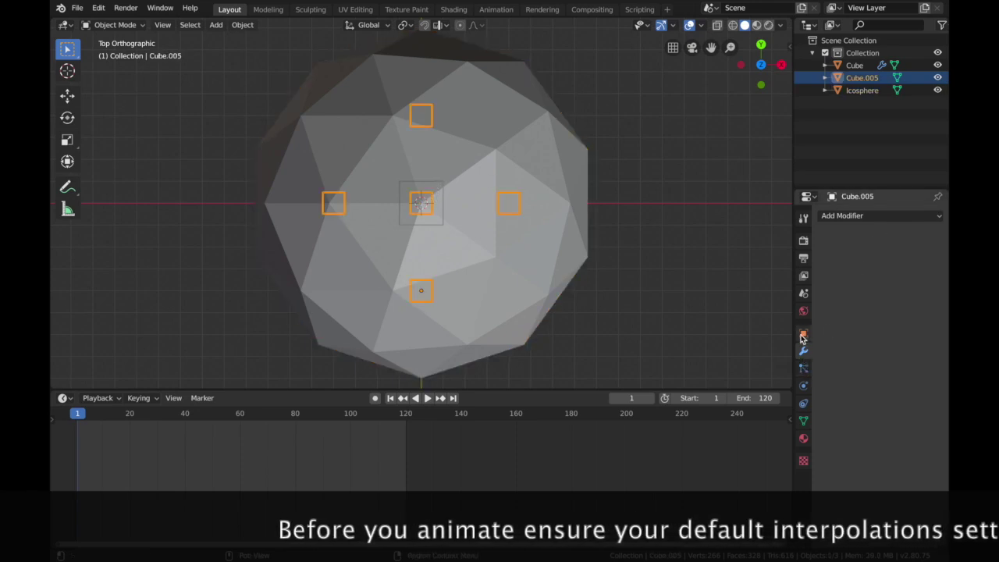
{"action": "left_click", "coordinate": [803, 336]}
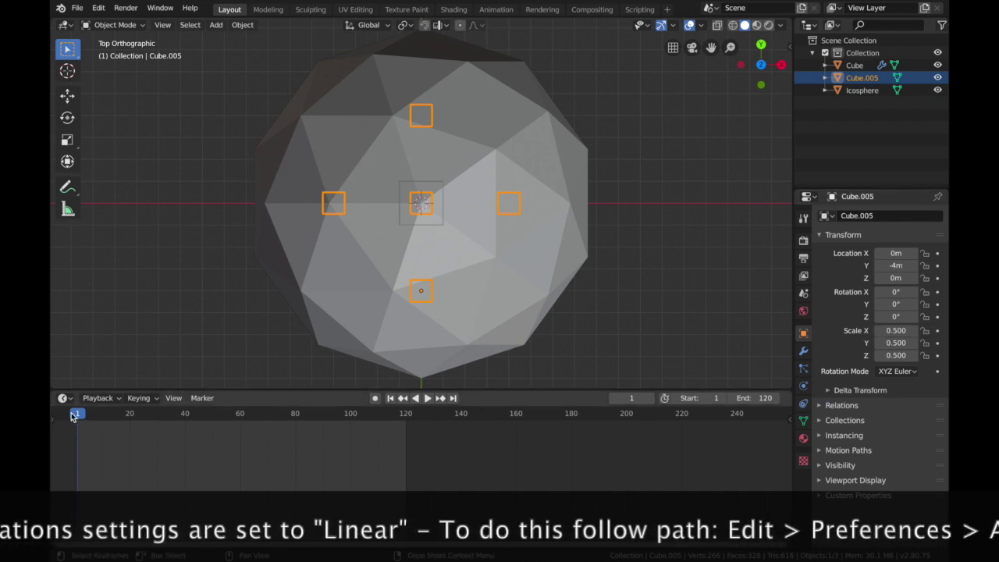
{"action": "left_click", "coordinate": [938, 318]}
{"action": "key", "text": "space"}
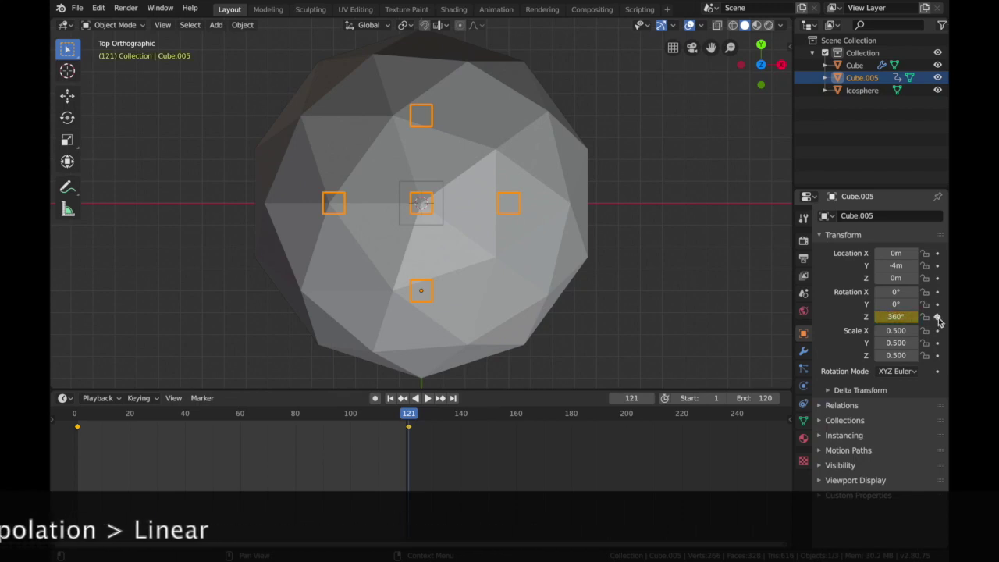
Play the animation to check how the joined cubes rotate, stop it and return to frame 1.
{"action": "key", "text": "space"}
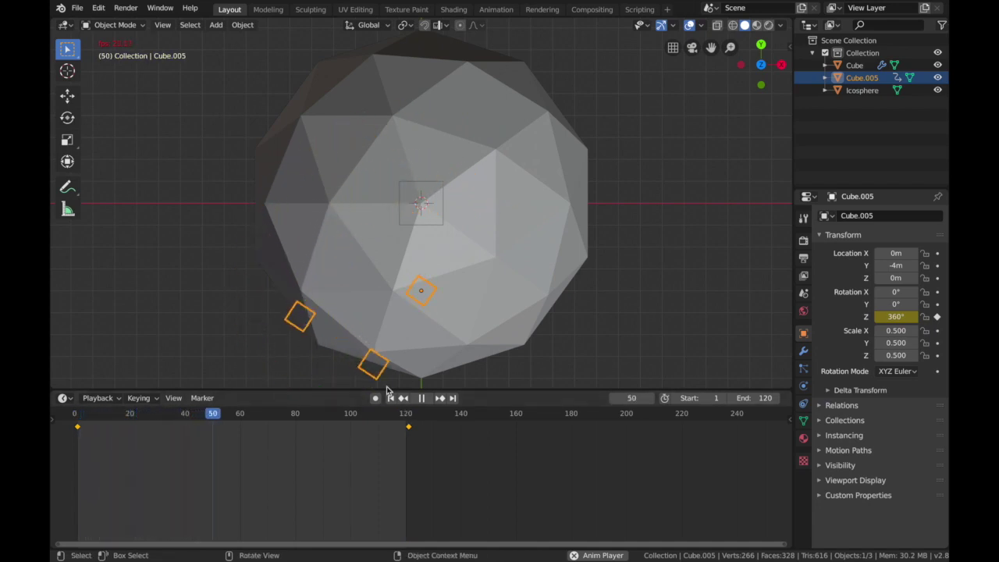
{"action": "key", "text": "space"}
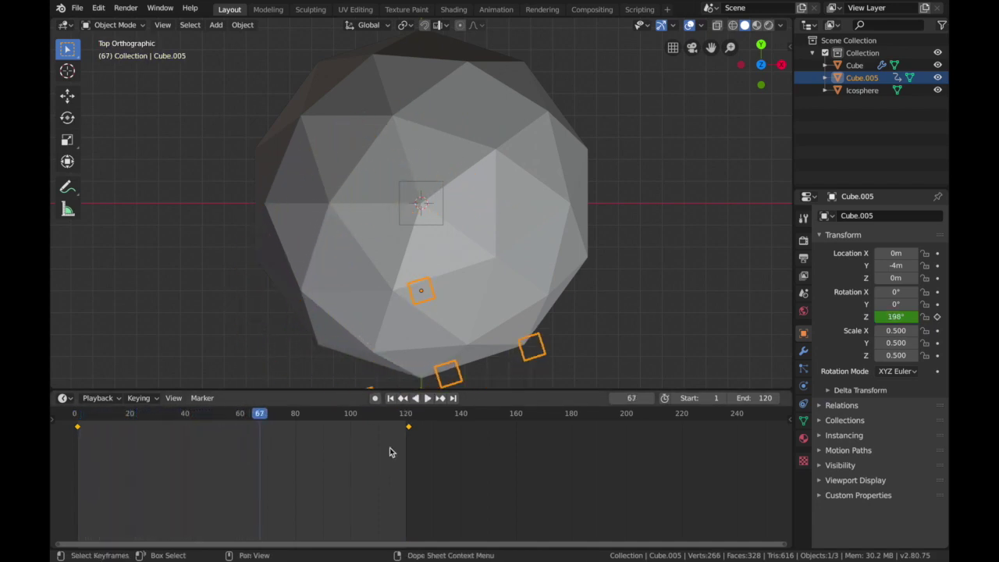
{"action": "left_click", "coordinate": [390, 399]}
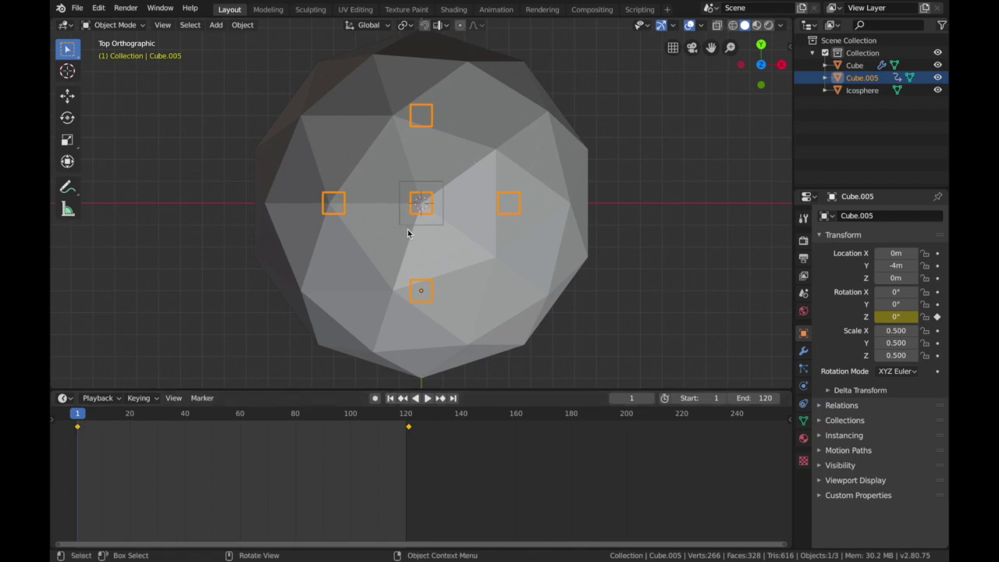
Set the joined small cubes' origin to the 3D cursor, then play the animation to check their rotation around the centre and stop it.
{"action": "left_click", "coordinate": [248, 26]}
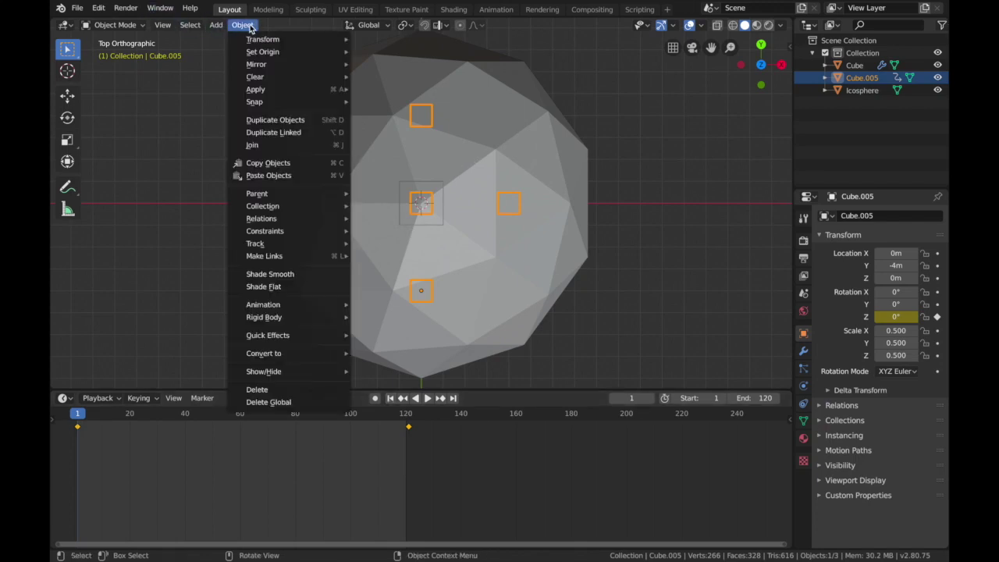
{"action": "mouse_move", "coordinate": [257, 57]}
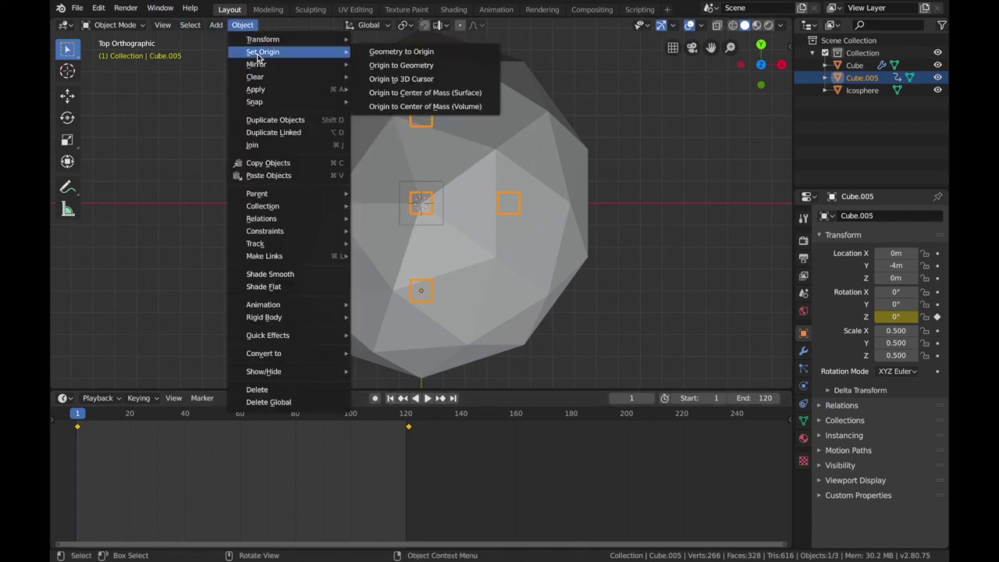
{"action": "left_click", "coordinate": [399, 80]}
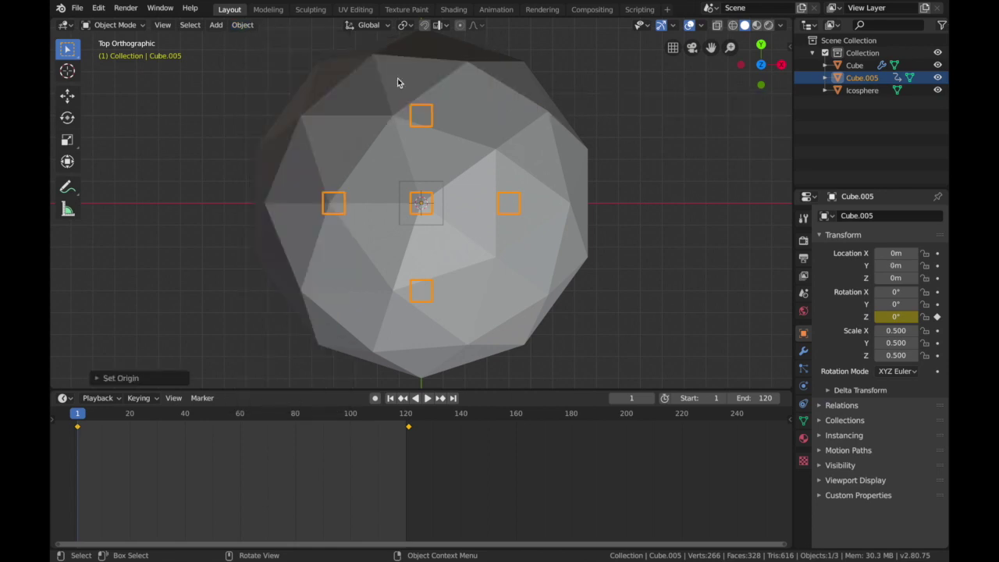
{"action": "key", "text": "space"}
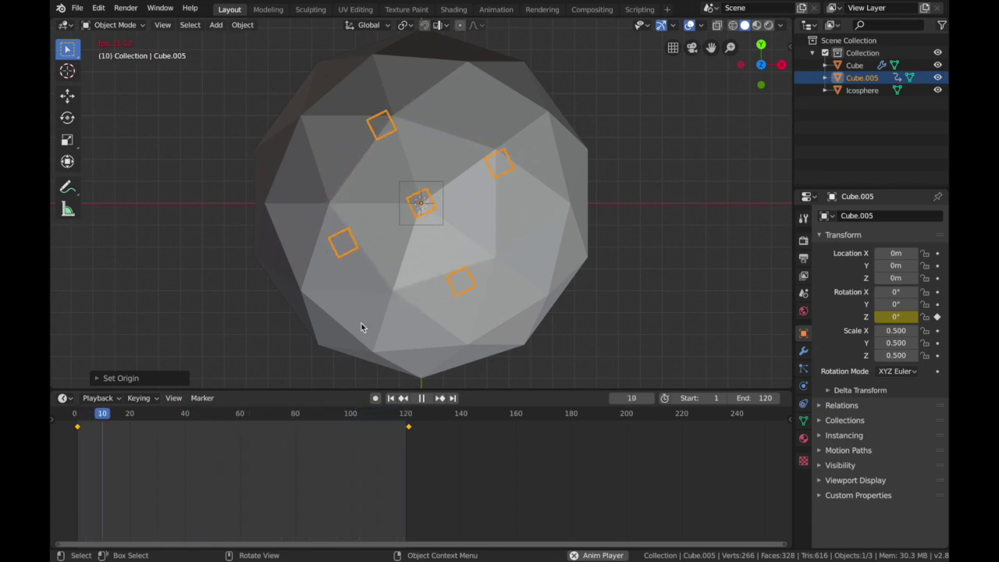
{"action": "key", "text": "Escape"}
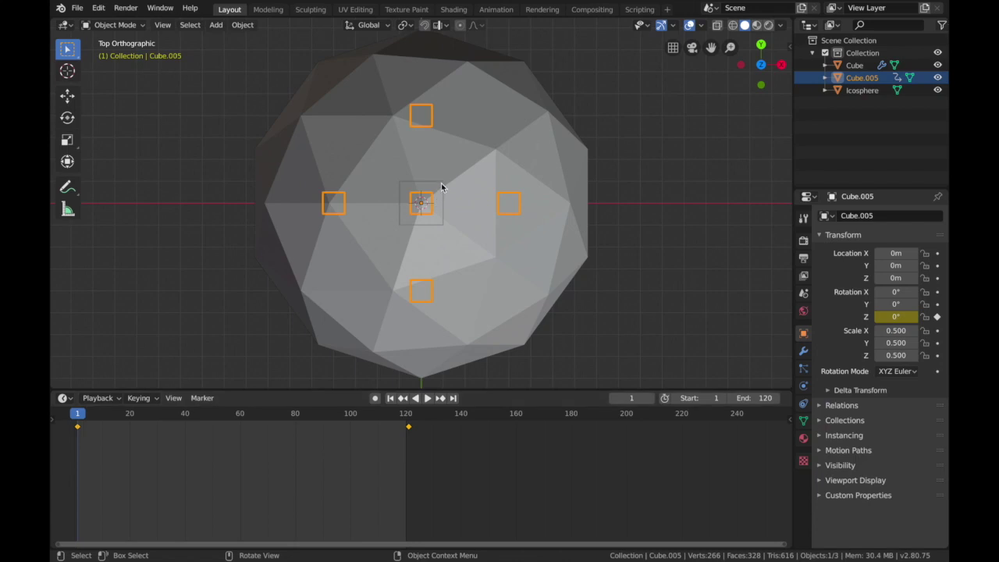
Keyframe the large wireframe cube's X and Y rotation at 0° on frame 1 and 360° on frame 120.
{"action": "left_click", "coordinate": [441, 183]}
{"action": "left_click", "coordinate": [442, 182]}
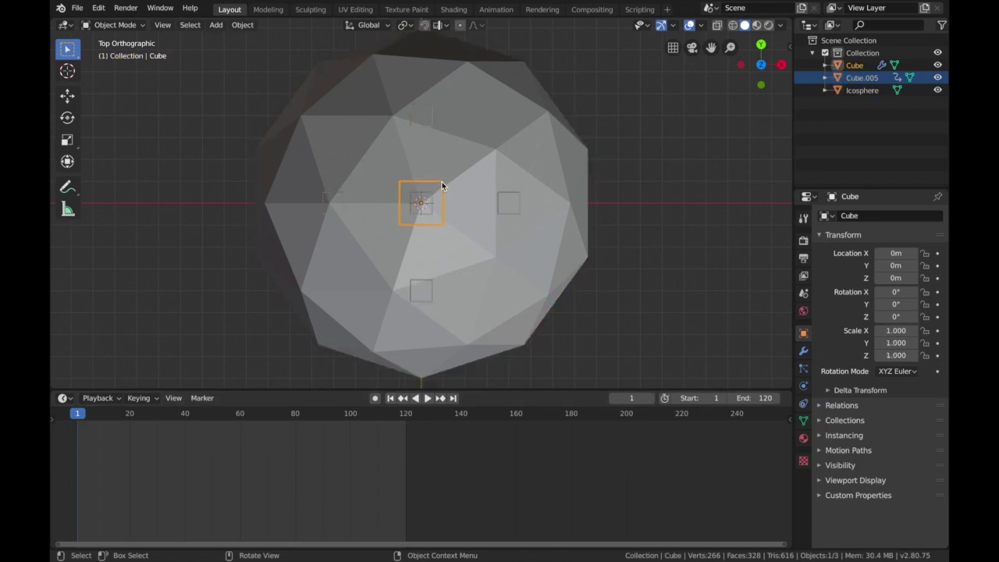
{"action": "left_click", "coordinate": [853, 66]}
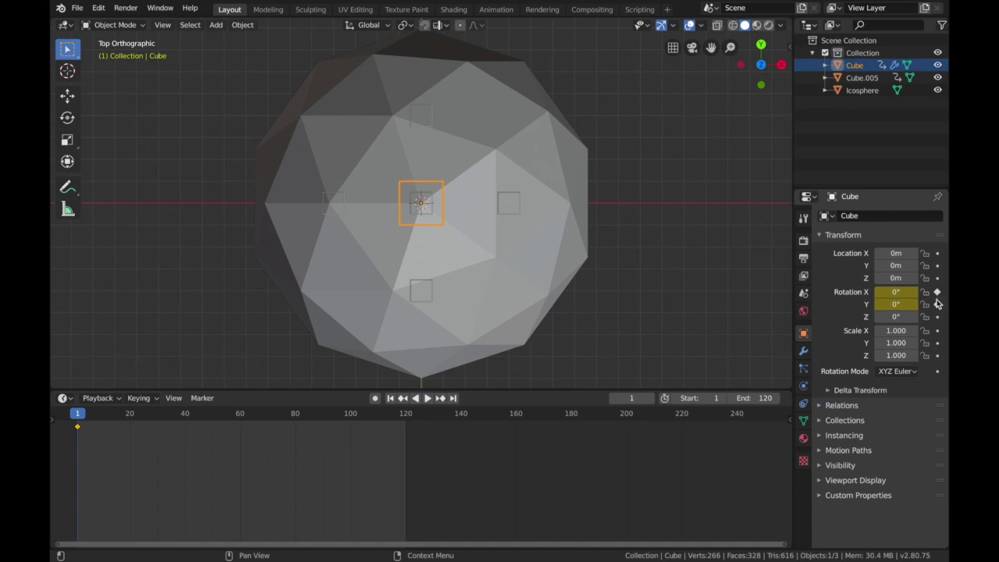
{"action": "left_click", "coordinate": [407, 416]}
{"action": "key", "text": "space"}
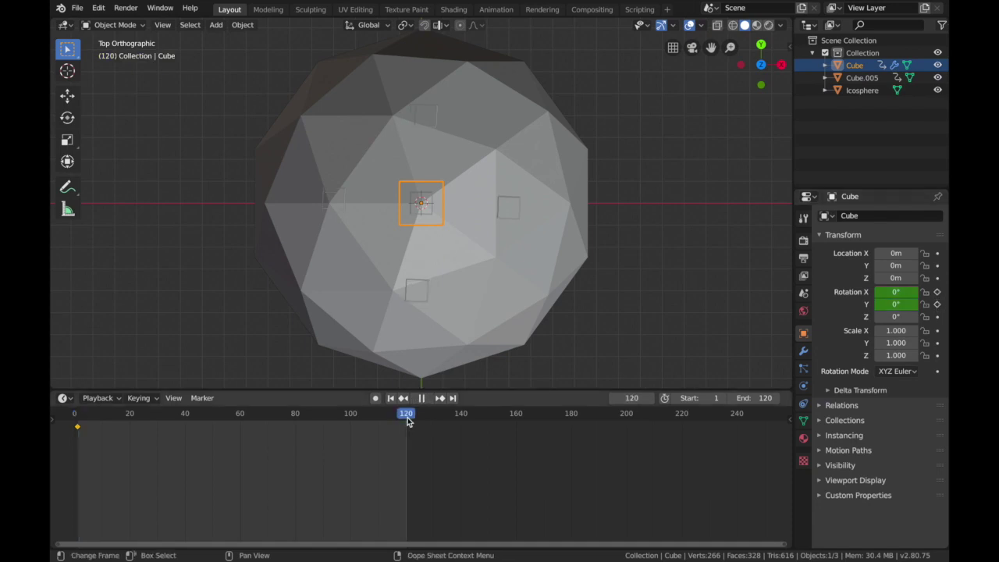
{"action": "key", "text": "Escape"}
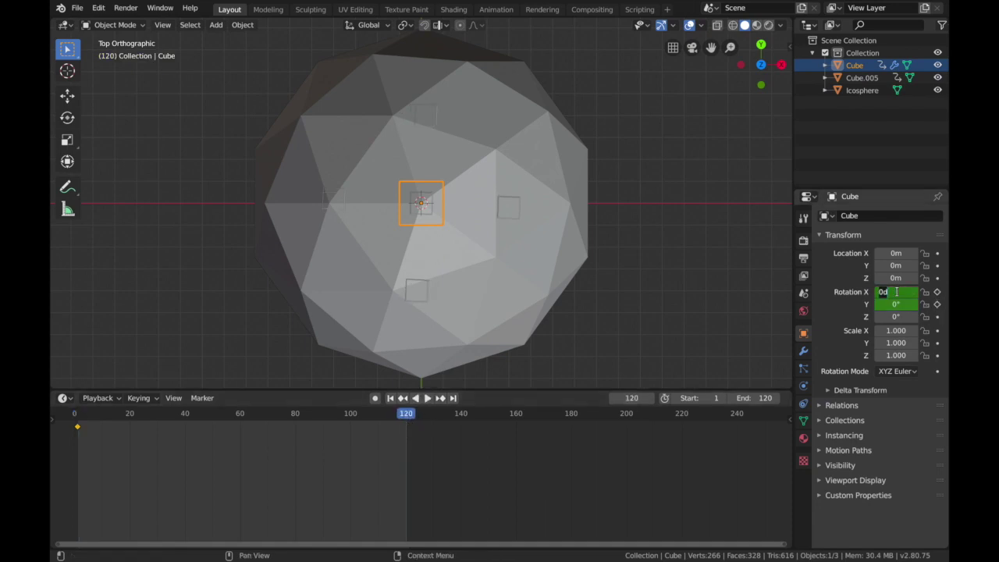
{"action": "type", "text": "360"}
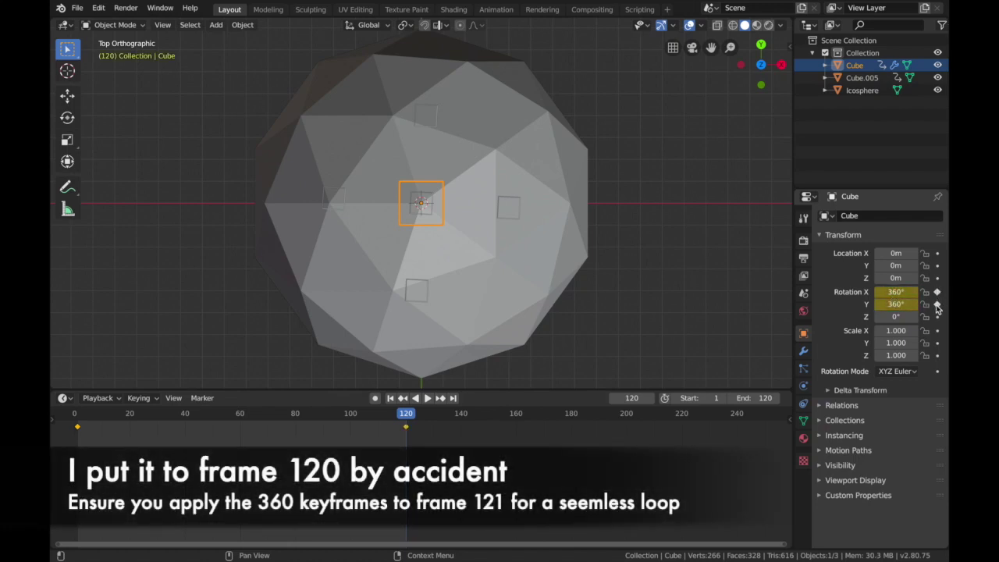
Play the animation to check the large cube's spin, then select the icosphere bowl and return to frame 1.
{"action": "key", "text": "space"}
{"action": "left_click", "coordinate": [632, 223]}
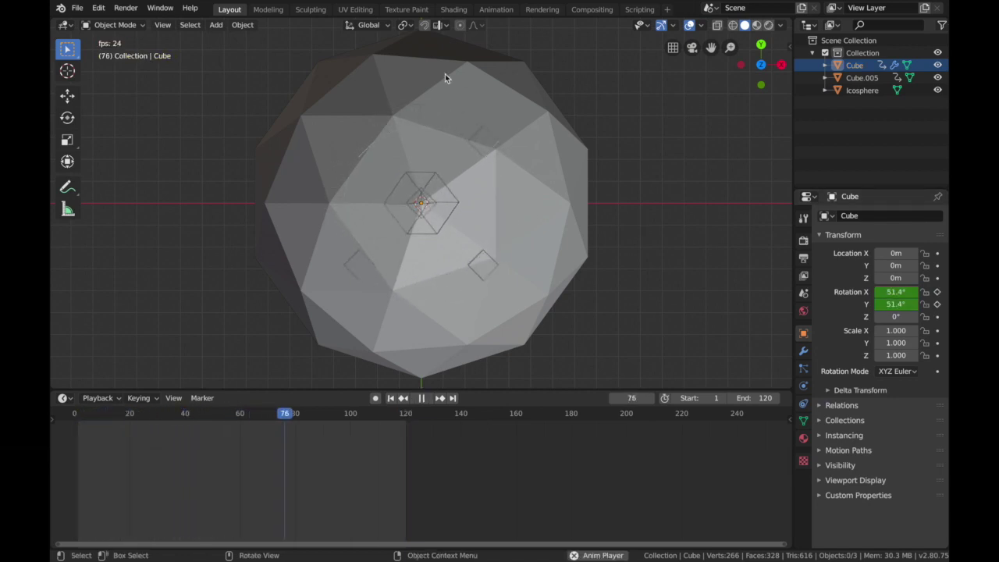
{"action": "left_click", "coordinate": [535, 142]}
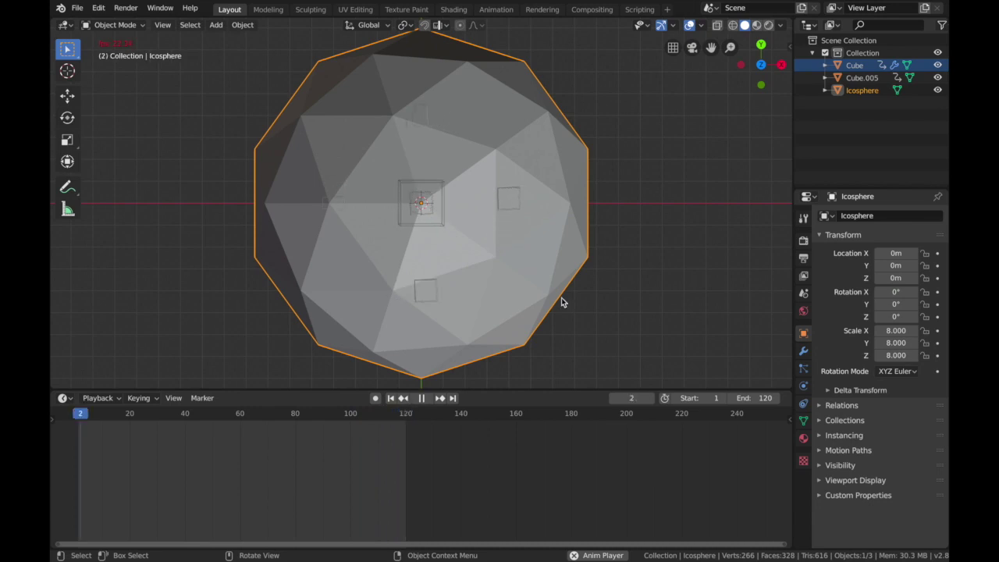
{"action": "key", "text": "space"}
{"action": "left_click", "coordinate": [391, 398]}
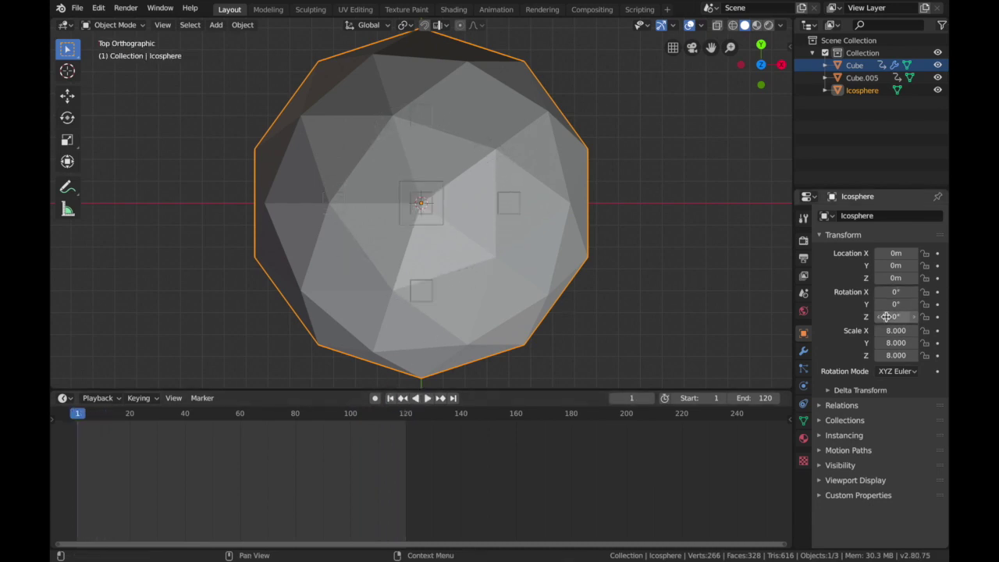
Keyframe the icosphere's Z rotation at 0° on frame 1 and -360° on frame 121, and start playback.
{"action": "left_click", "coordinate": [937, 316]}
{"action": "key", "text": "shift+Right"}
{"action": "double_click", "coordinate": [897, 318]}
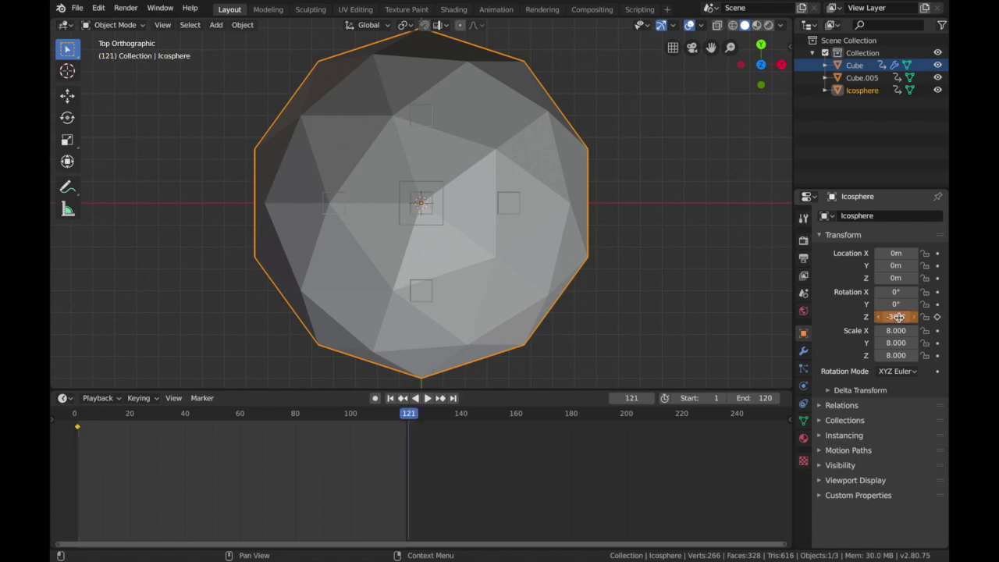
{"action": "key", "text": "space"}
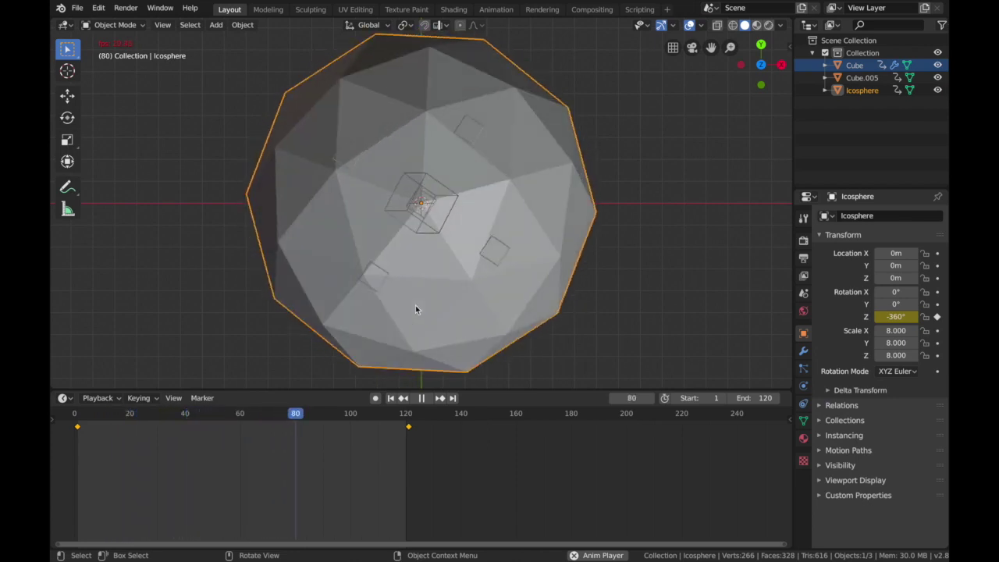
Add a camera at the scene's centre and clear its rotation.
{"action": "middle_click_drag", "start_coordinate": [437, 288], "coordinate": [640, 244]}
{"action": "key", "text": "shift+a"}
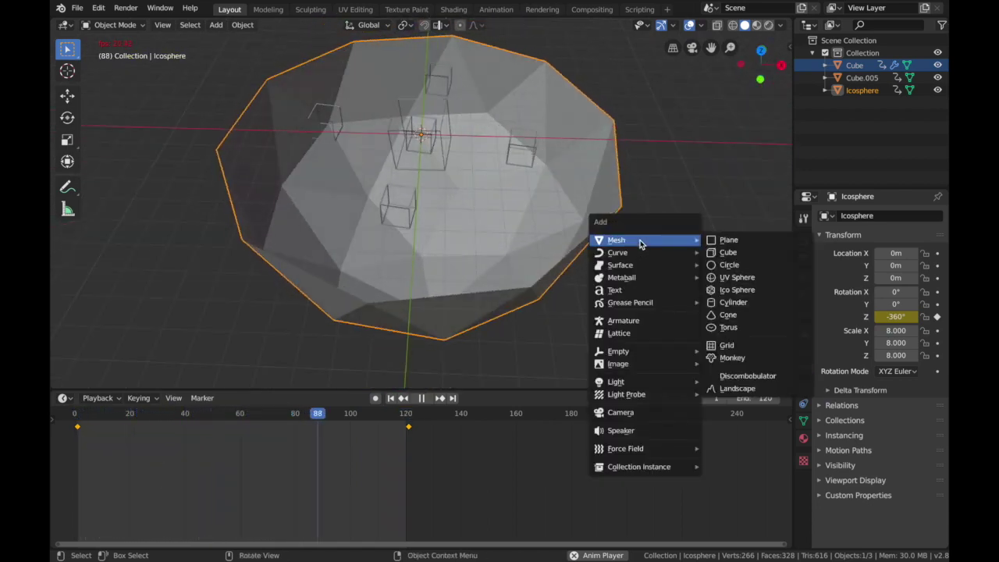
{"action": "left_click", "coordinate": [624, 412]}
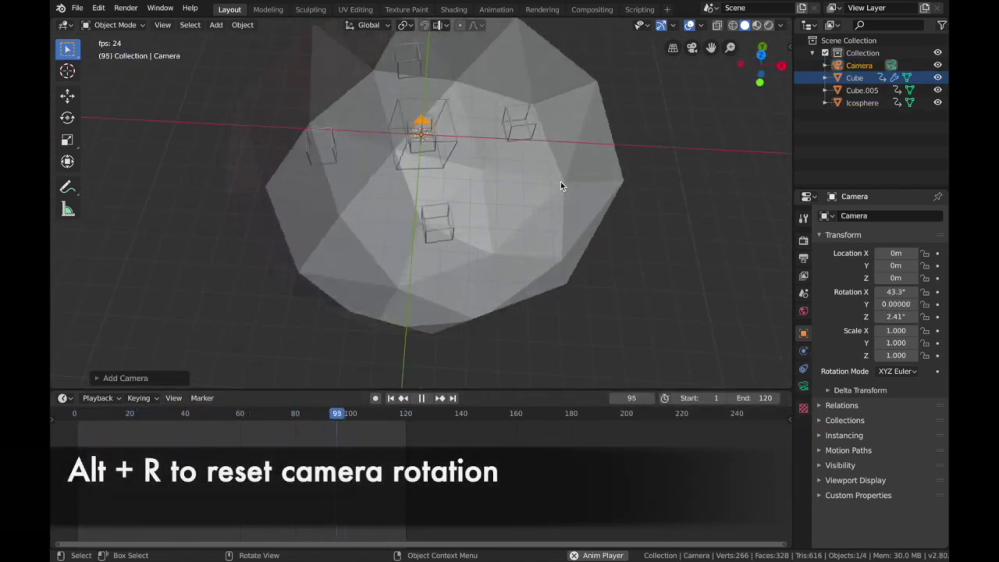
{"action": "key", "text": "alt+r"}
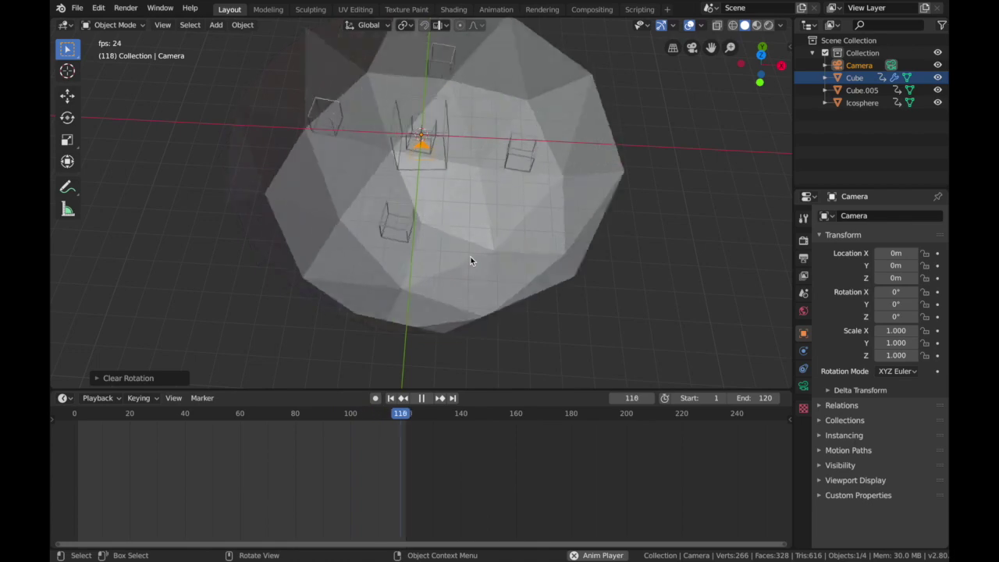
Raise the camera along the Z axis, checking through the camera view, until the whole icosphere bowl fits the frame.
{"action": "key", "text": "KP_0"}
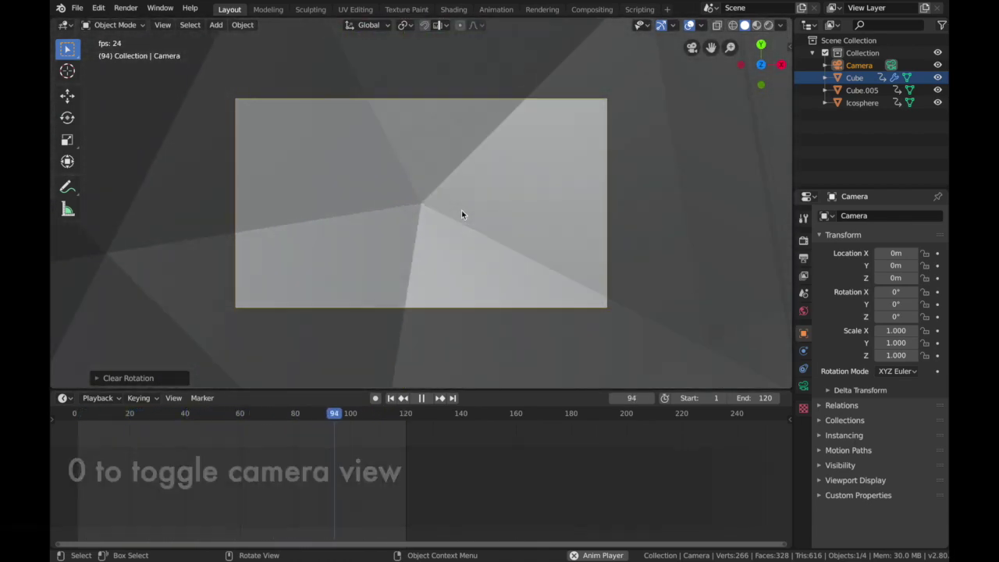
{"action": "key", "text": "KP_0"}
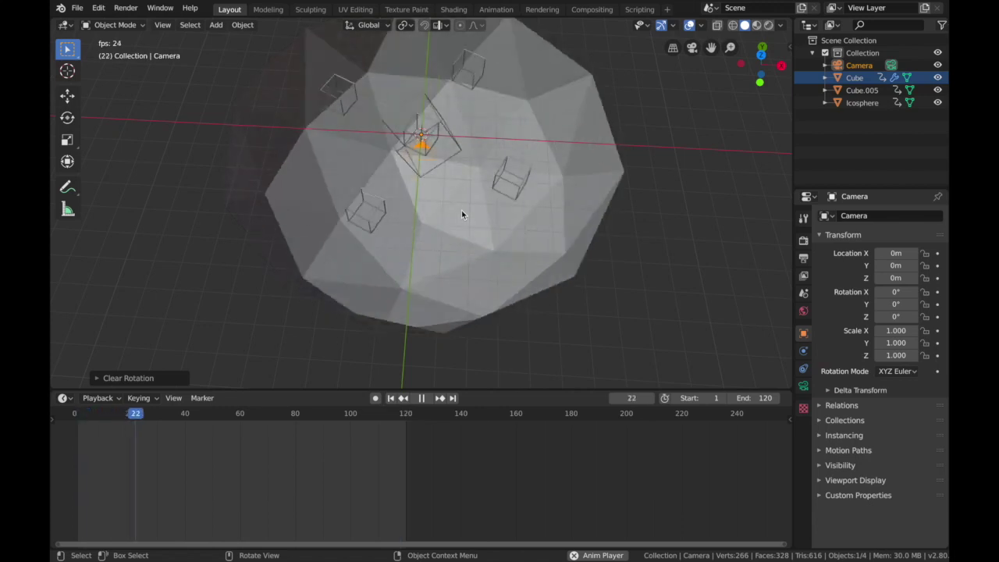
{"action": "key", "text": "g"}
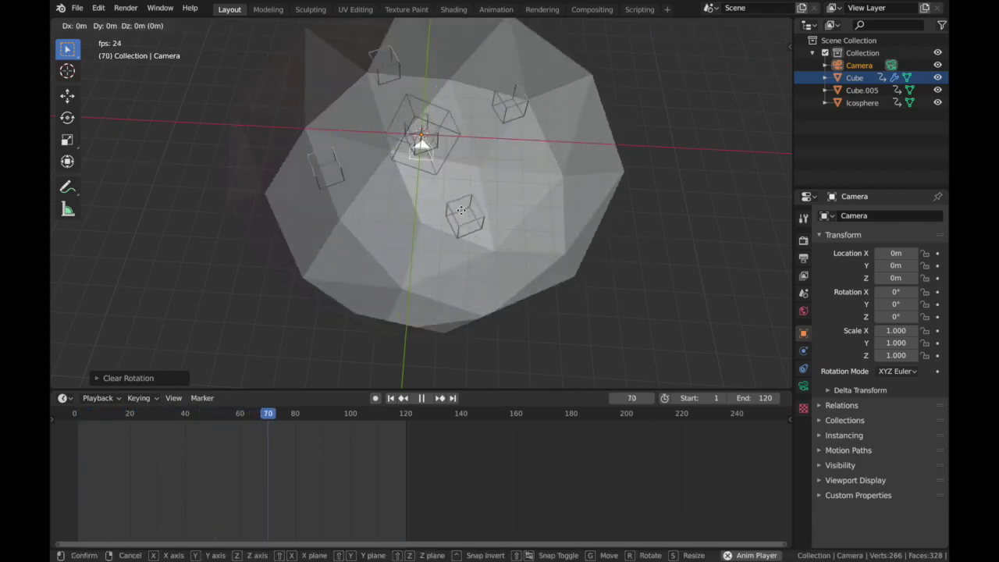
{"action": "key", "text": "z"}
{"action": "left_click", "coordinate": [463, 127]}
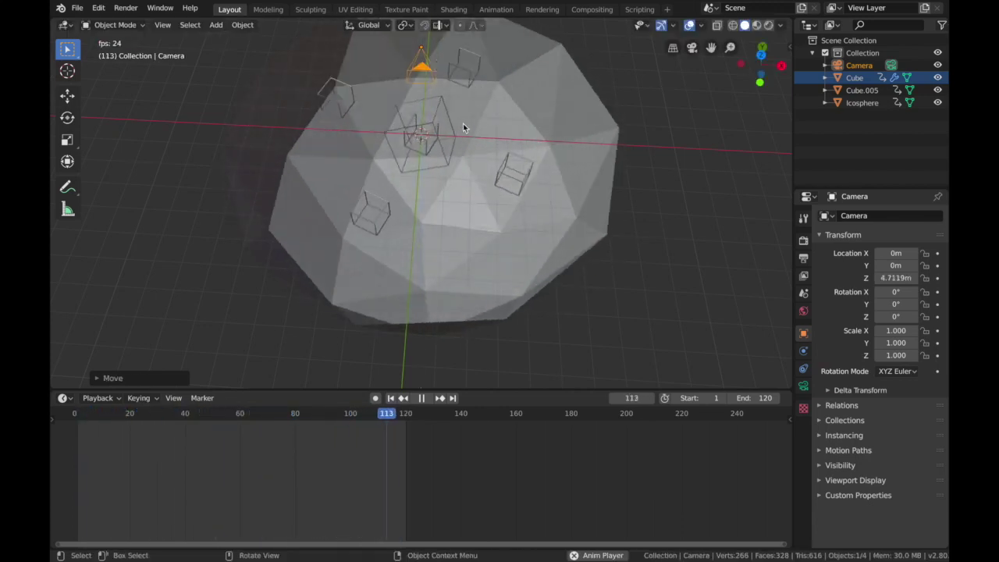
{"action": "key", "text": "KP_0"}
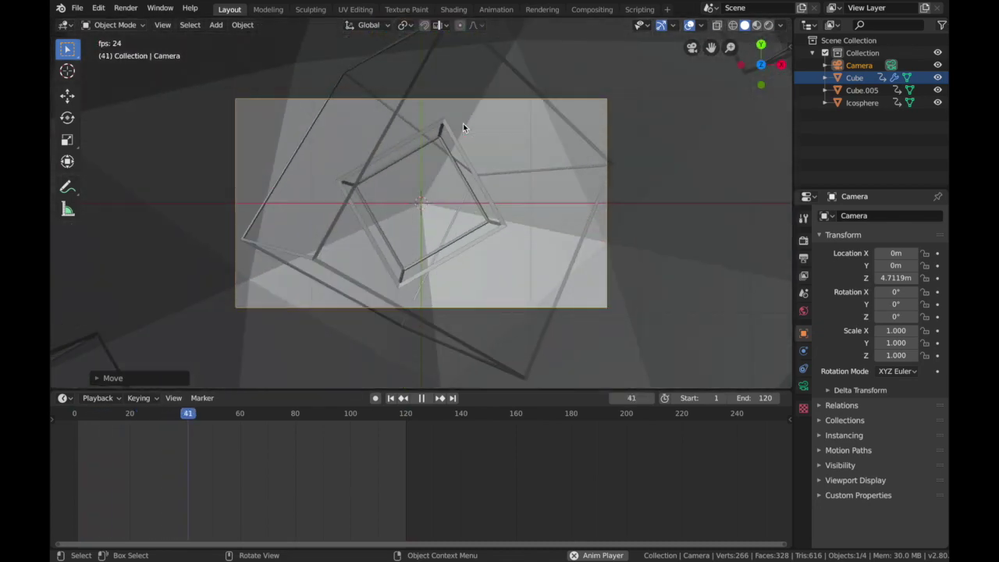
{"action": "key", "text": "g"}
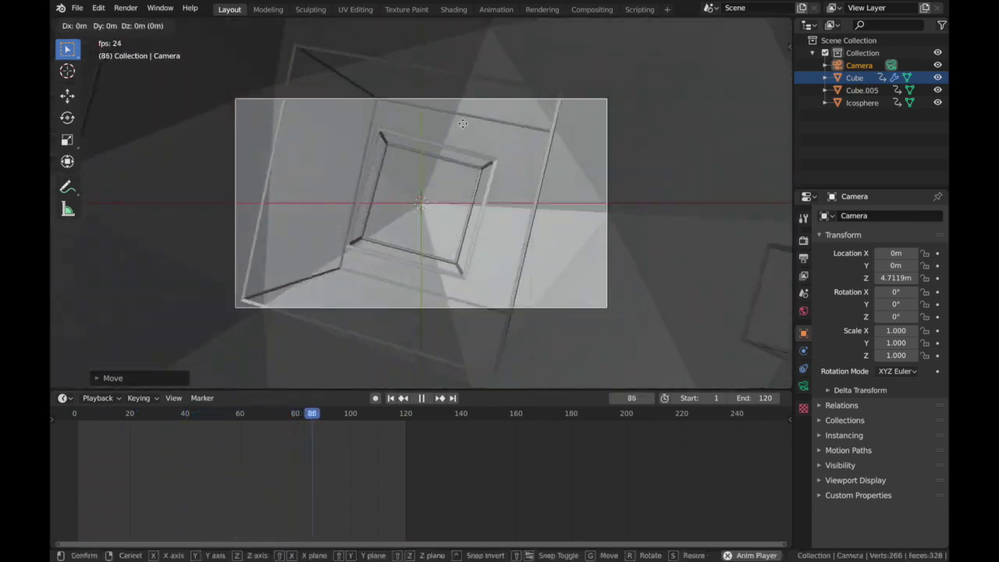
{"action": "key", "text": "z"}
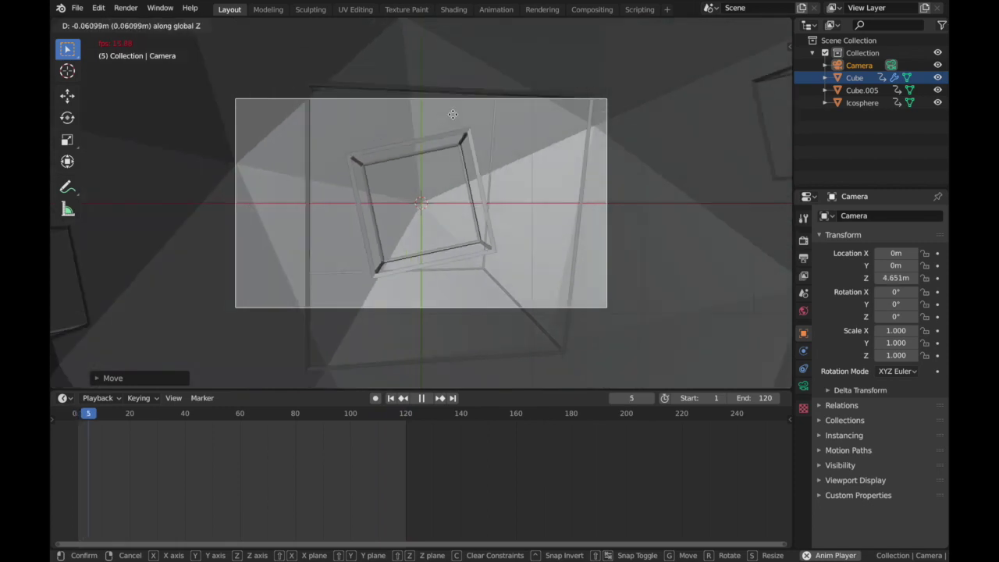
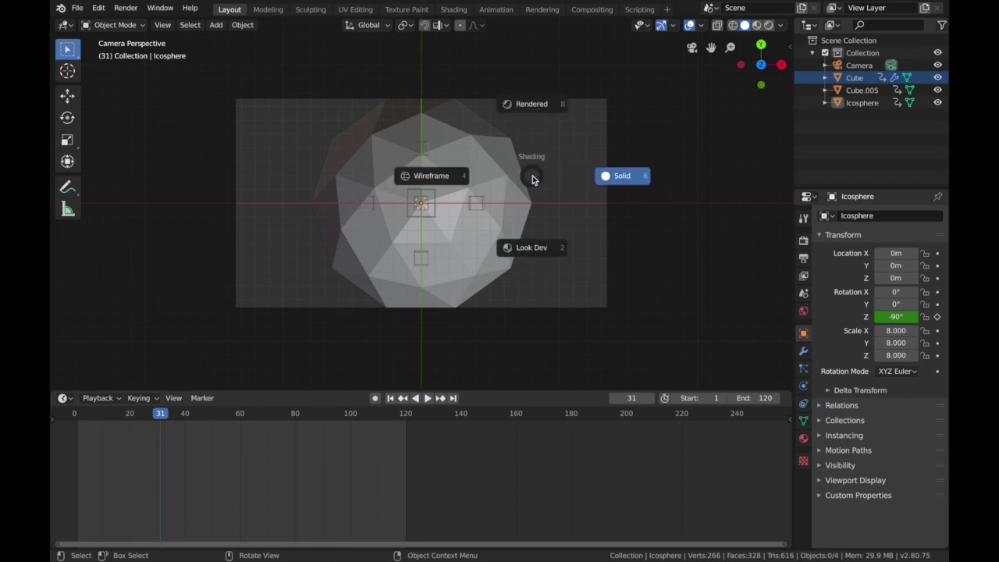
Switch the viewport to Rendered shading, then select the large wireframe cube and frame it closely in the view.
{"action": "key", "text": "8"}
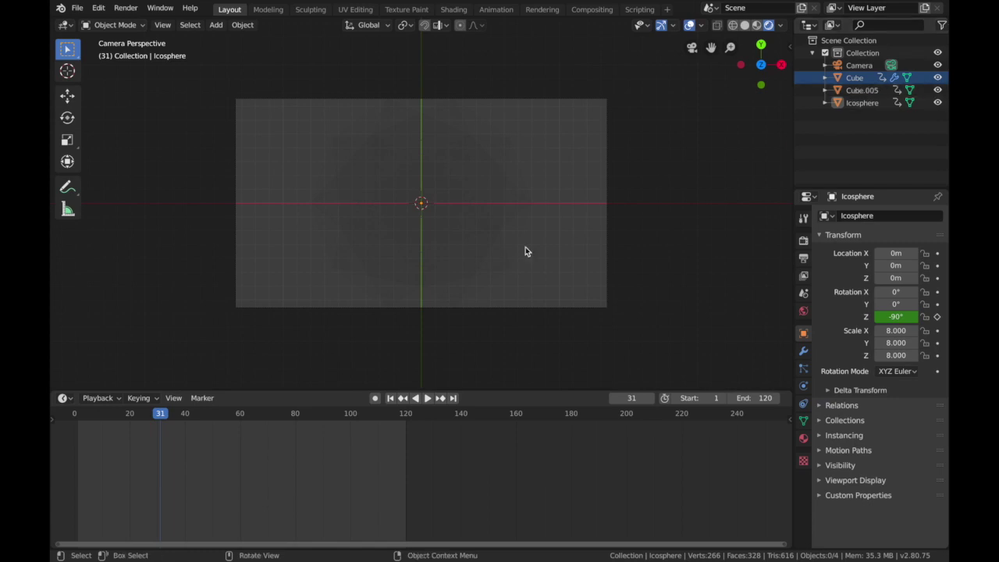
{"action": "left_click", "coordinate": [449, 131]}
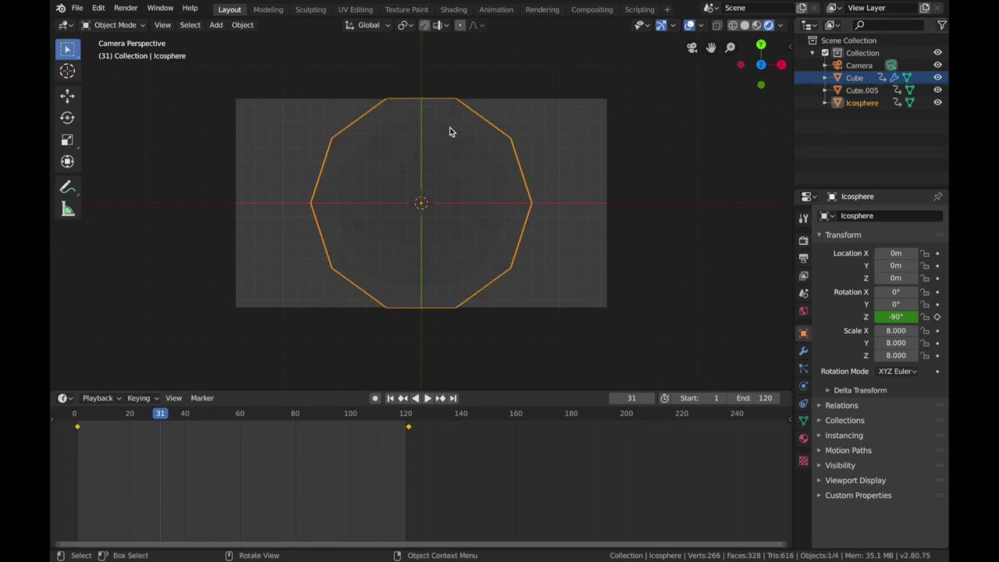
{"action": "left_click", "coordinate": [860, 80]}
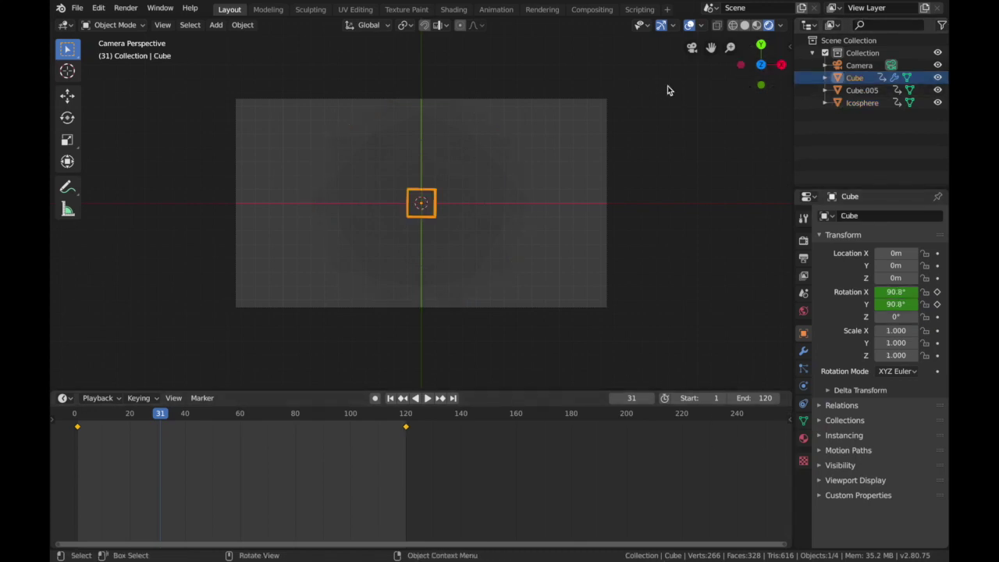
{"action": "key", "text": "grave"}
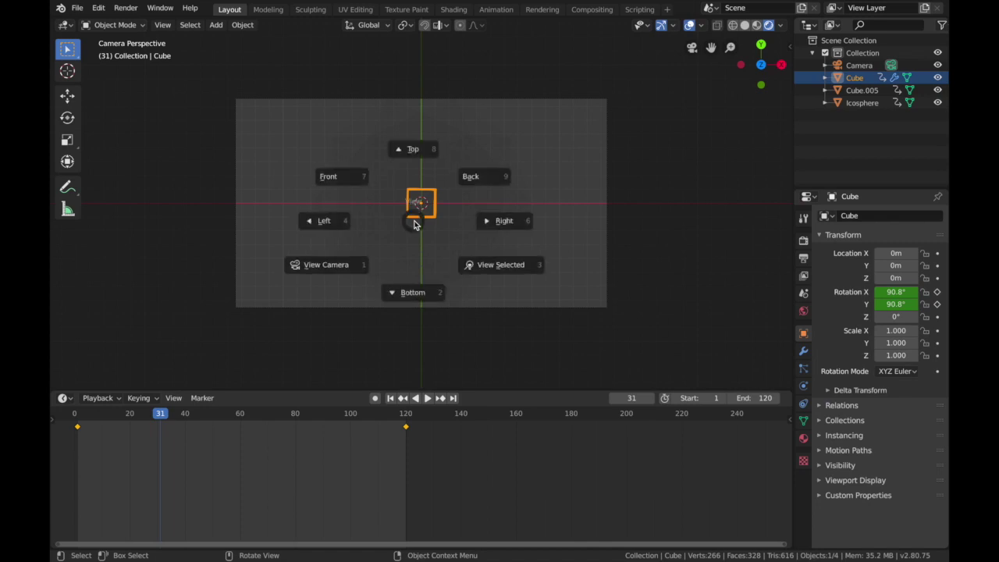
{"action": "key", "text": "KP_Decimal"}
{"action": "scroll", "coordinate": [415, 225], "scroll_direction": "down", "scroll_amount": 3}
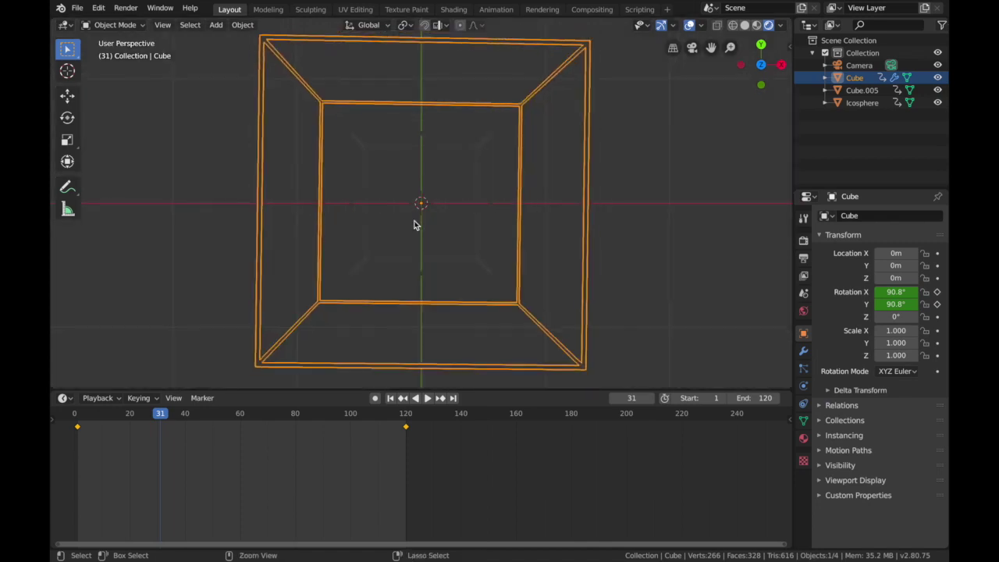
Apply the Wireframe modifier on the large cube and return the animation to frame 1.
{"action": "left_click", "coordinate": [804, 353]}
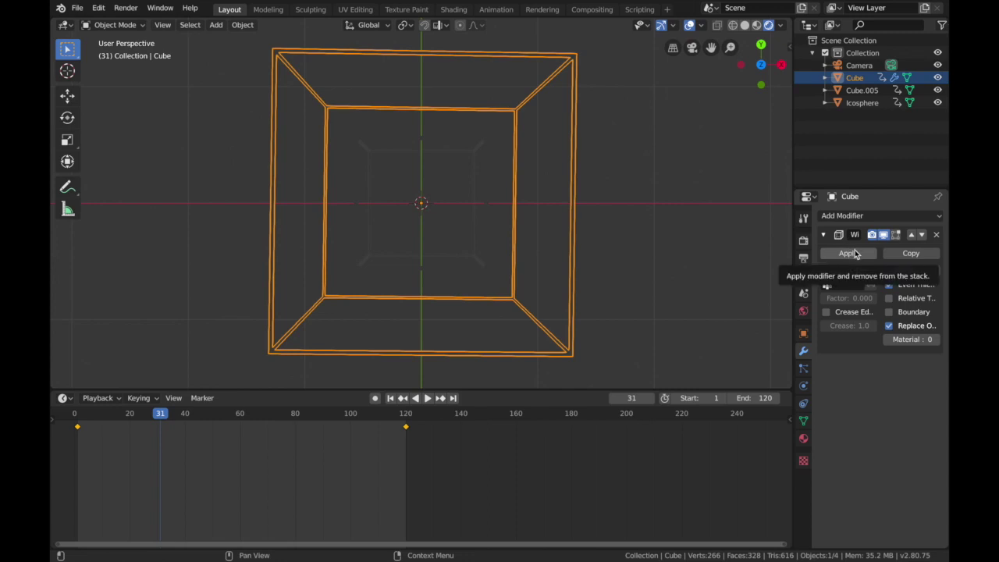
{"action": "left_click", "coordinate": [848, 253]}
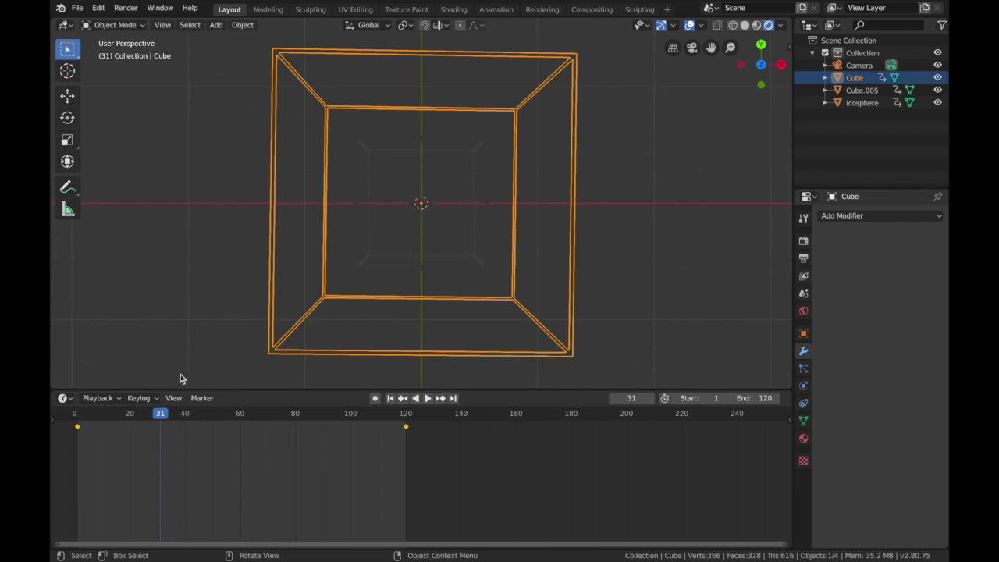
{"action": "left_click", "coordinate": [392, 398]}
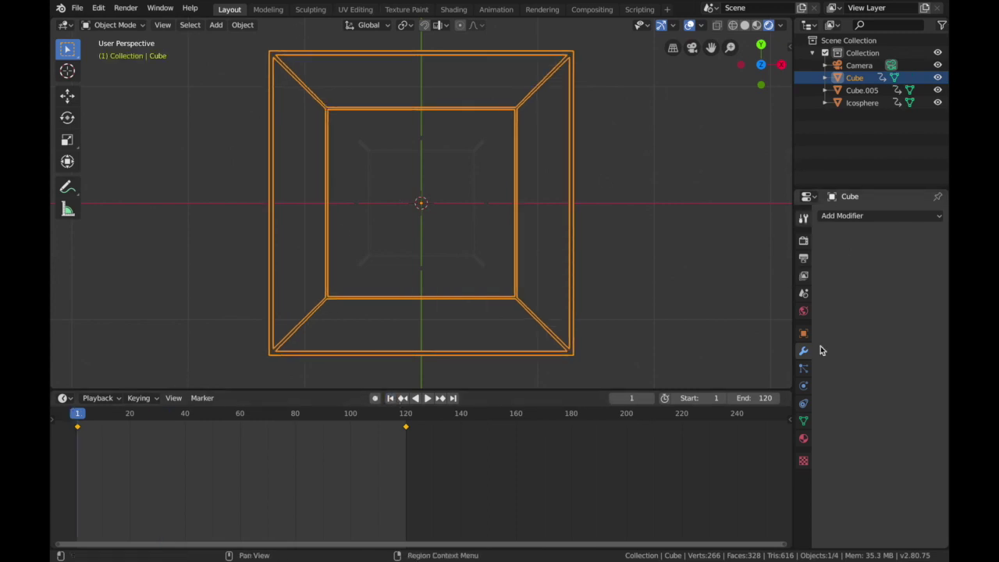
Give the large cube's material a grey base color and a Metallic value of 1.0, and add a second material slot.
{"action": "left_click", "coordinate": [803, 439]}
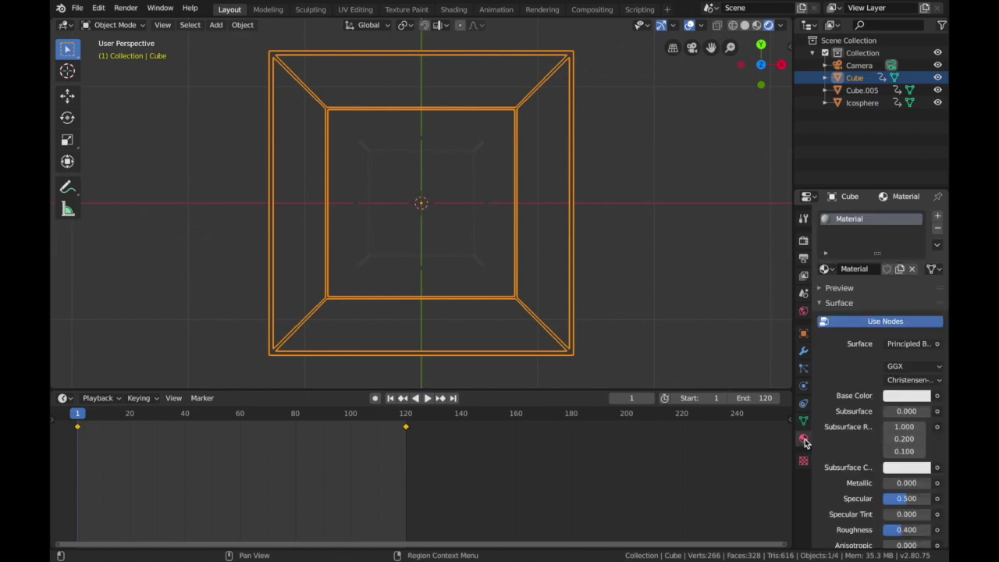
{"action": "left_click", "coordinate": [897, 395]}
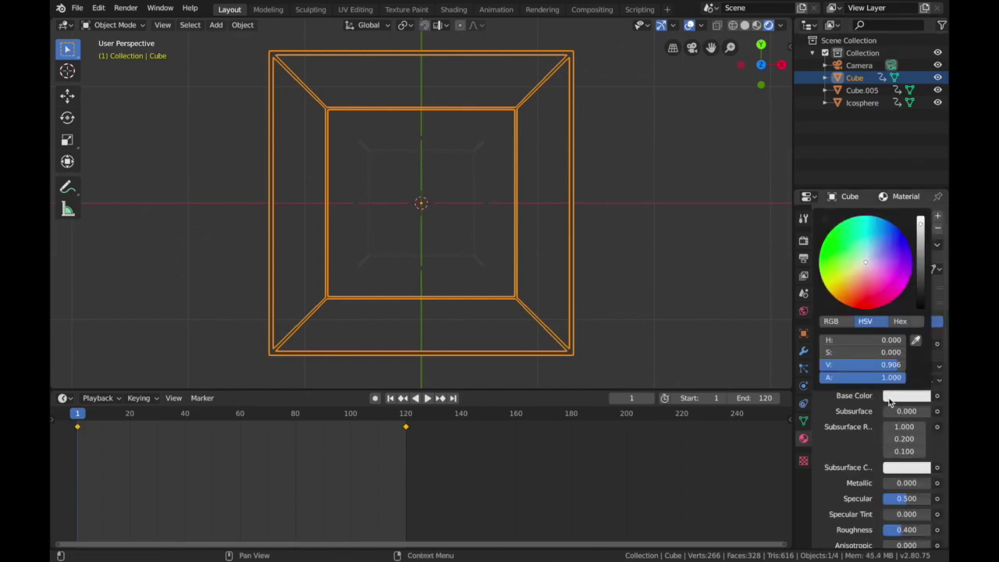
{"action": "mouse_move", "coordinate": [922, 264]}
{"action": "left_mouse_down"}
{"action": "mouse_move", "coordinate": [921, 253]}
{"action": "mouse_move", "coordinate": [921, 273]}
{"action": "left_mouse_up"}
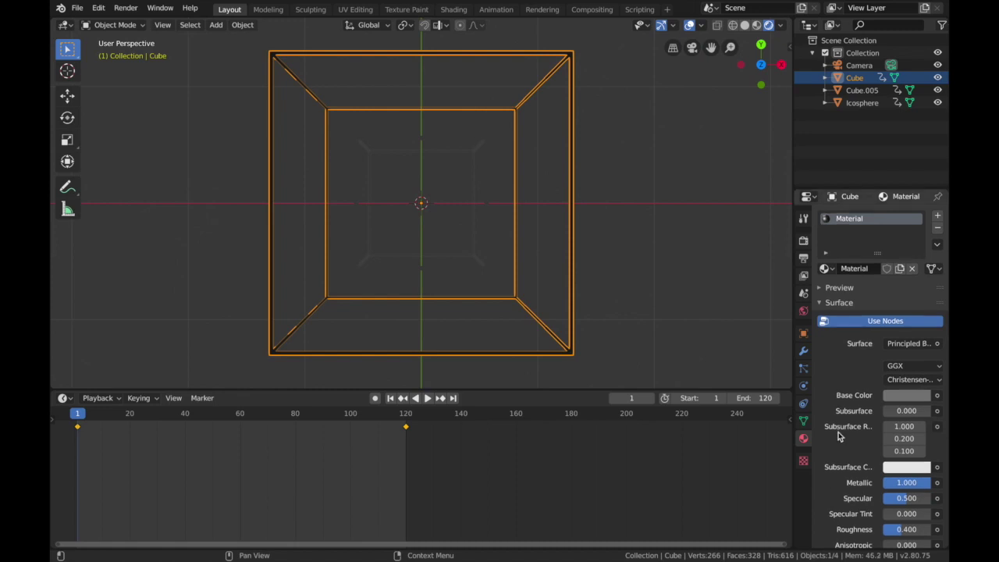
{"action": "scroll", "coordinate": [838, 437], "scroll_direction": "down", "scroll_amount": 2}
{"action": "scroll", "coordinate": [850, 459], "scroll_direction": "up", "scroll_amount": 2}
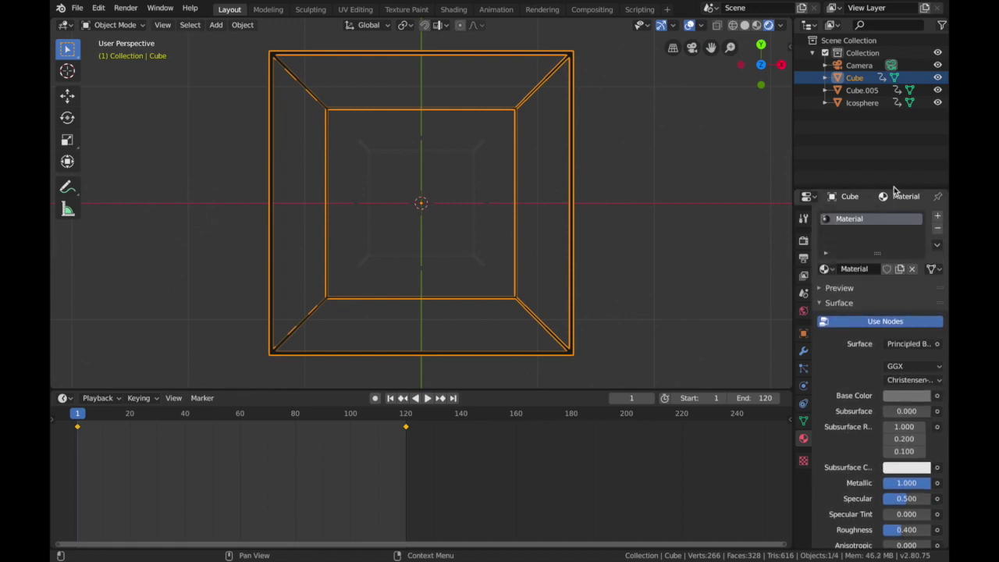
{"action": "left_click", "coordinate": [939, 219]}
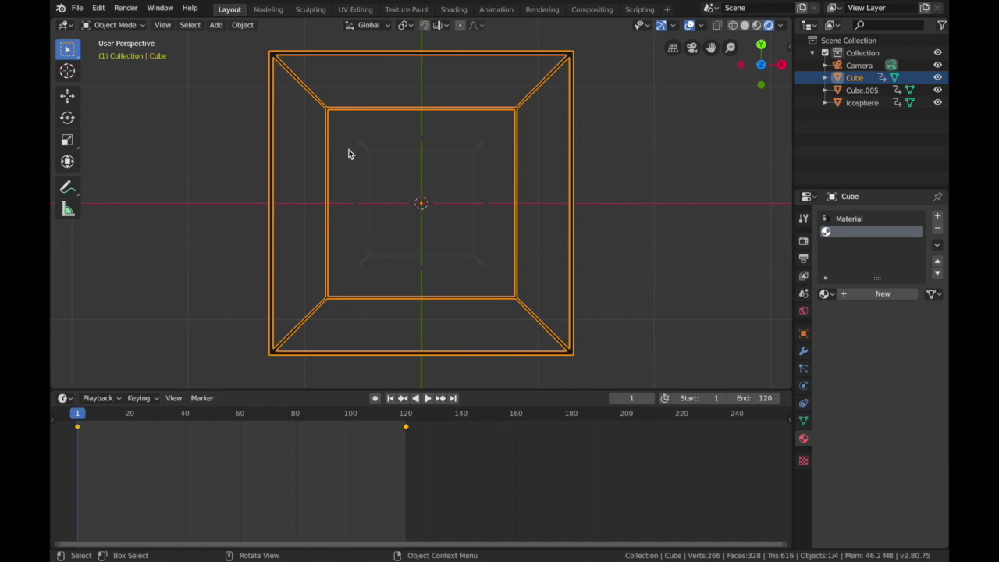
In Edit Mode, randomly select 50% of the large cube's faces using a random seed of 100.
{"action": "key", "text": "Tab"}
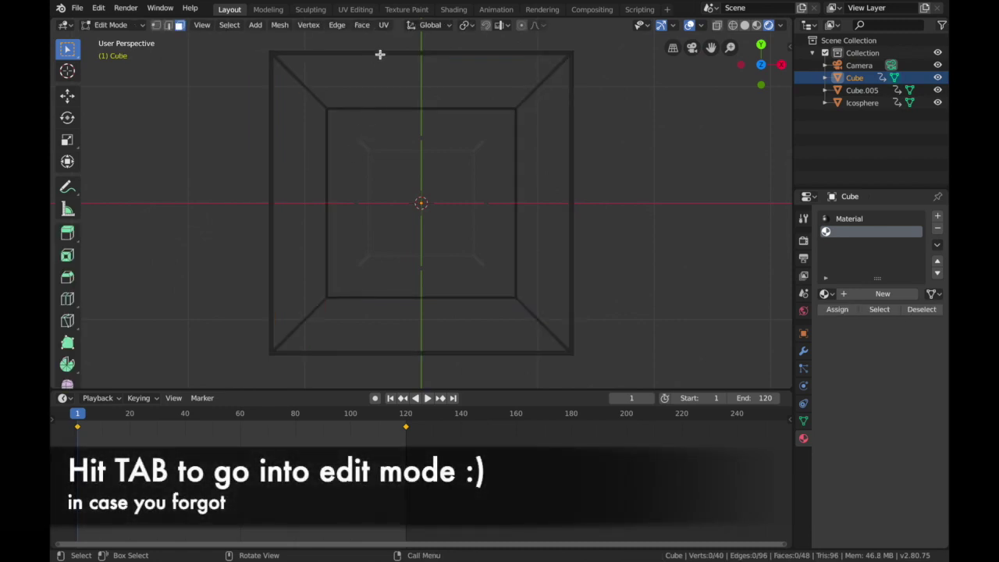
{"action": "left_click", "coordinate": [354, 50]}
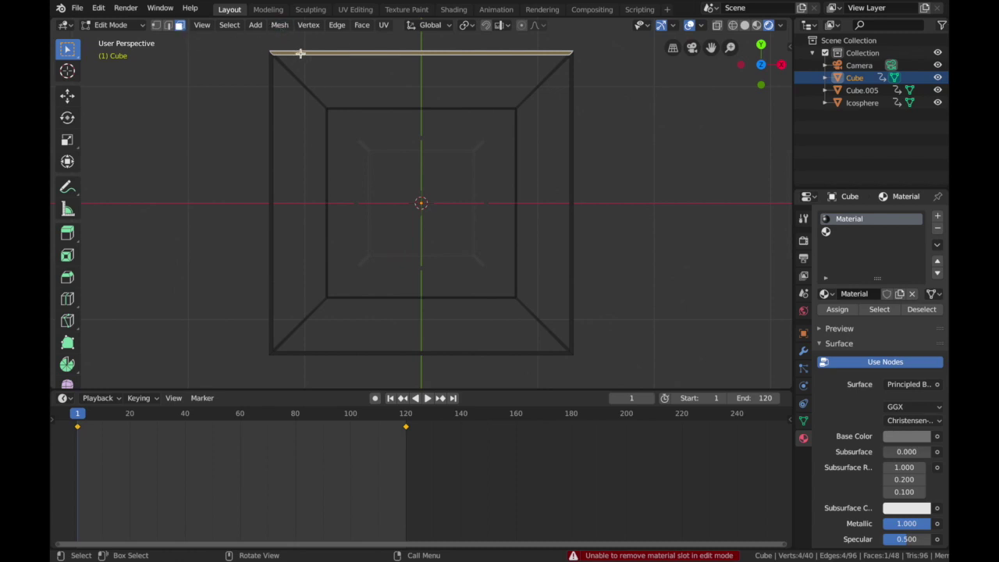
{"action": "left_click", "coordinate": [232, 28]}
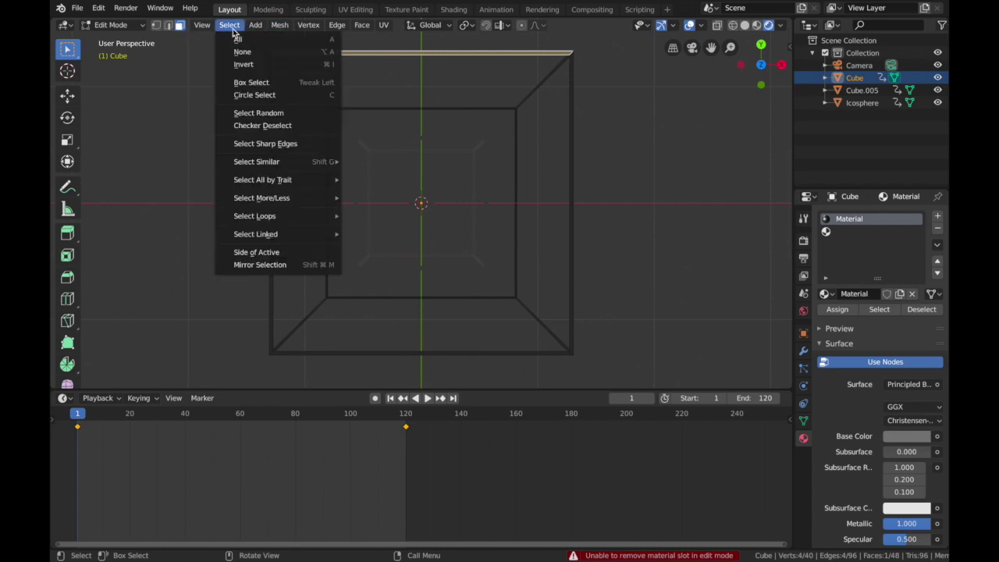
{"action": "mouse_move", "coordinate": [258, 187]}
{"action": "left_click", "coordinate": [268, 112]}
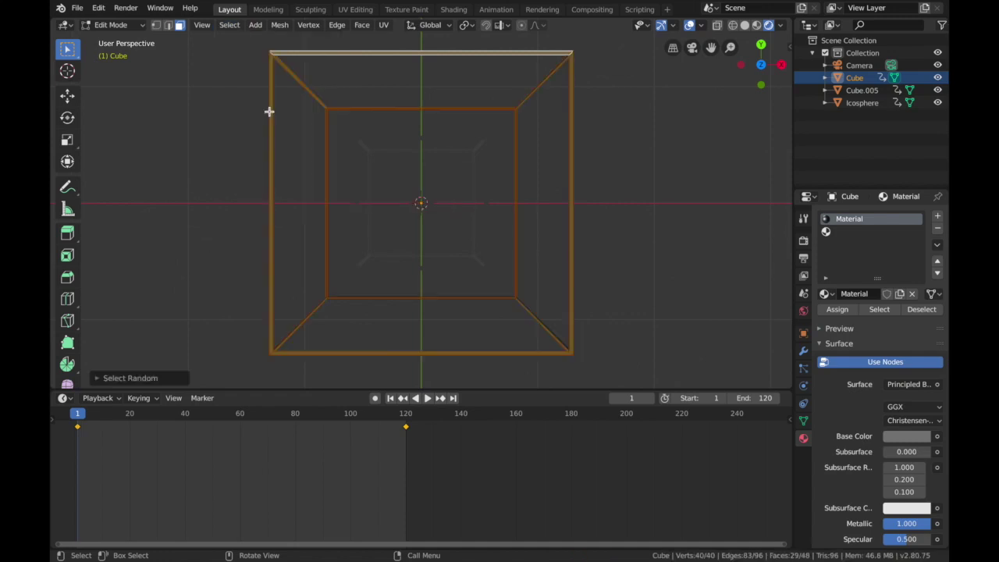
{"action": "left_click", "coordinate": [117, 377]}
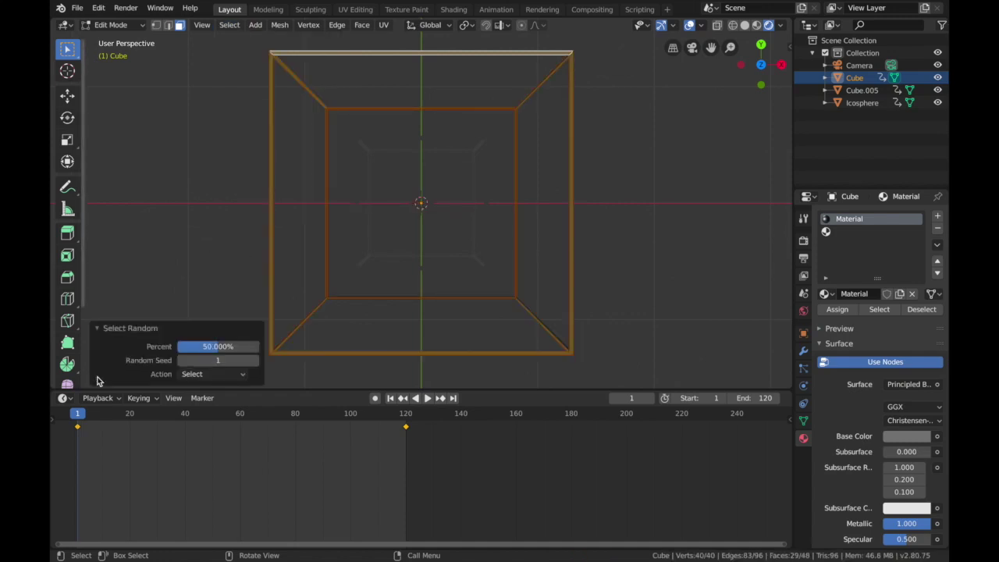
{"action": "left_click_drag", "start_coordinate": [210, 360], "coordinate": [275, 360]}
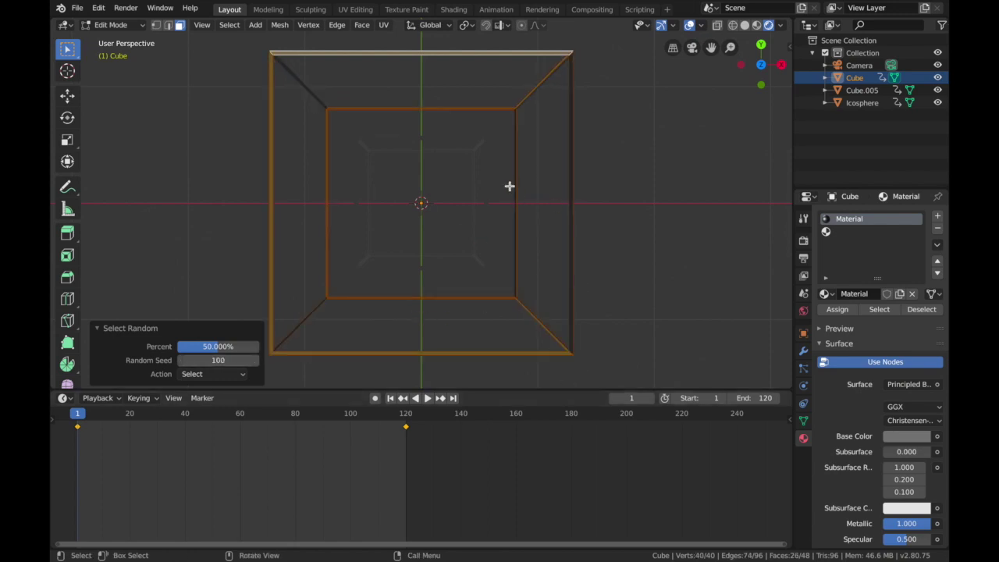
Create a new material in the large cube's second slot with an Emission surface, cyan color and strength 5.
{"action": "left_click", "coordinate": [829, 233]}
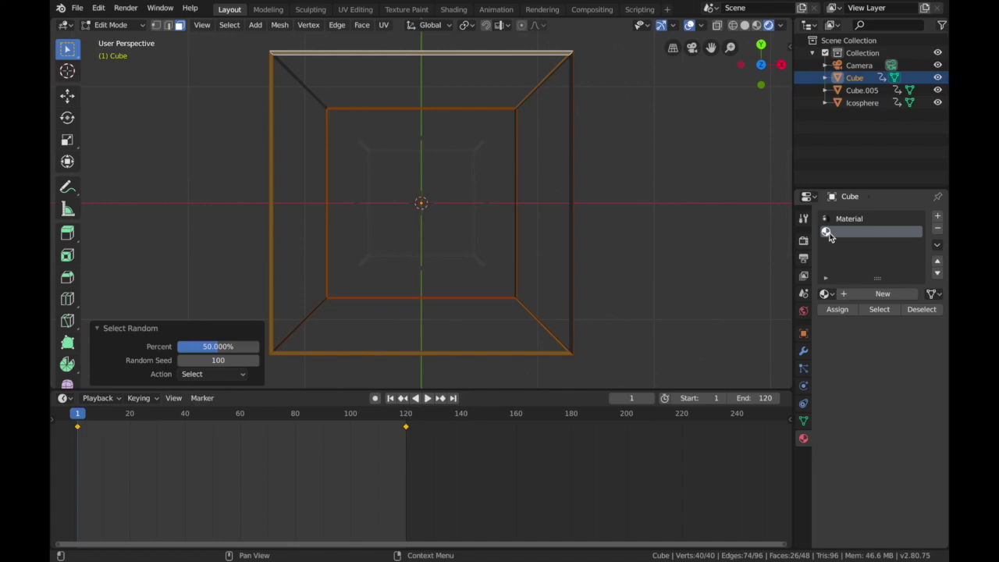
{"action": "left_click", "coordinate": [845, 297]}
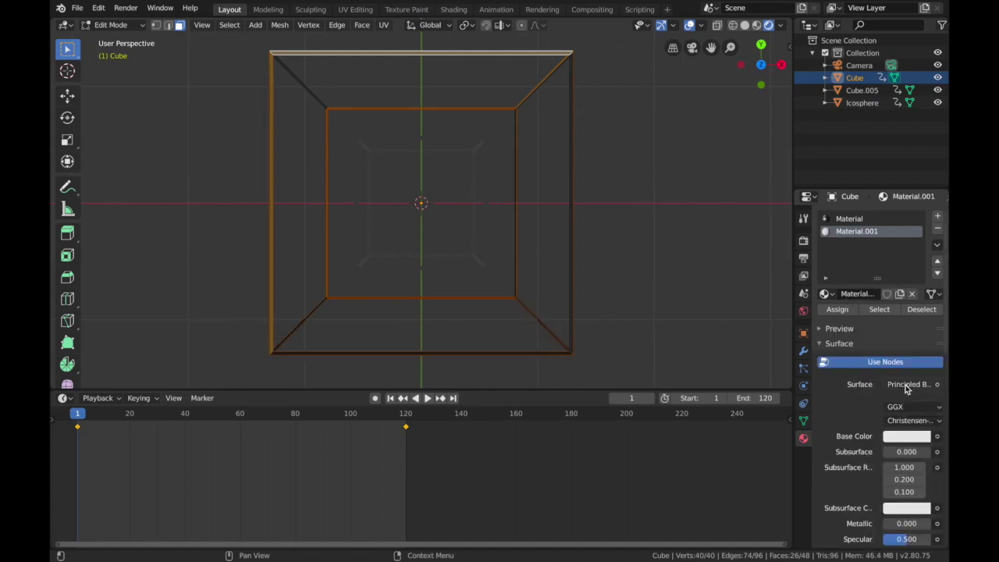
{"action": "left_click", "coordinate": [905, 385]}
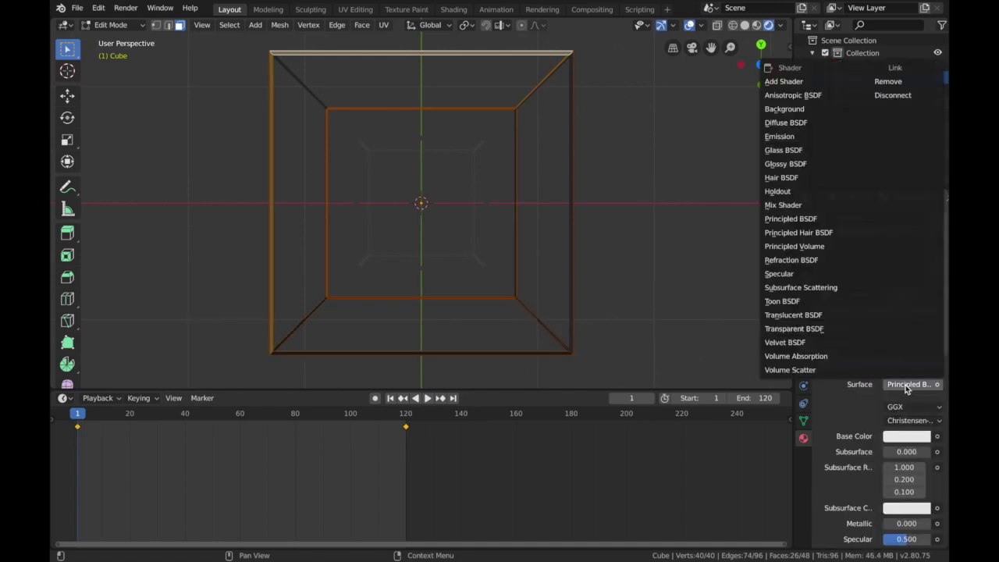
{"action": "left_click", "coordinate": [777, 138]}
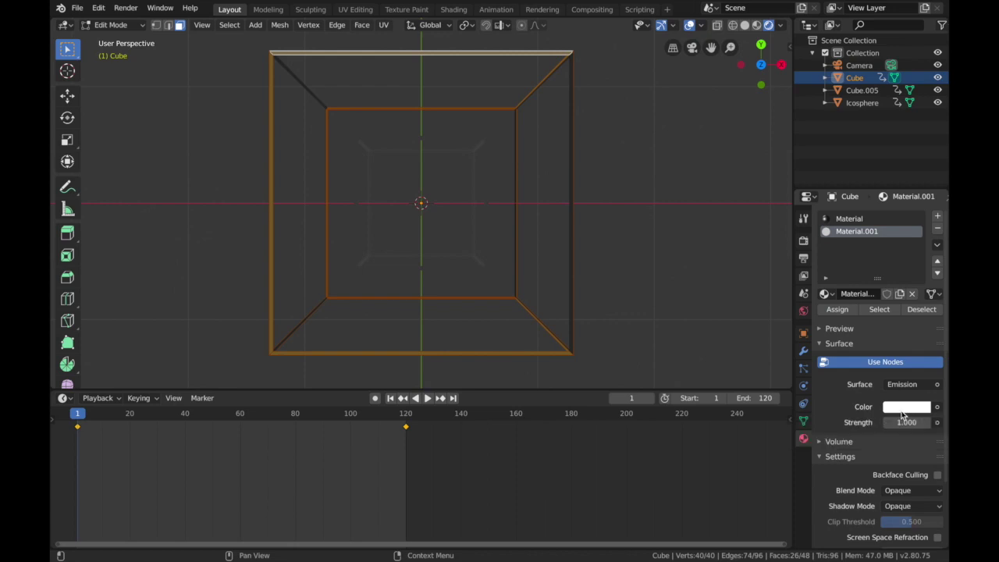
{"action": "left_click", "coordinate": [903, 409]}
{"action": "left_click_drag", "start_coordinate": [865, 273], "coordinate": [868, 245]}
{"action": "left_click", "coordinate": [893, 421]}
{"action": "type", "text": "10"}
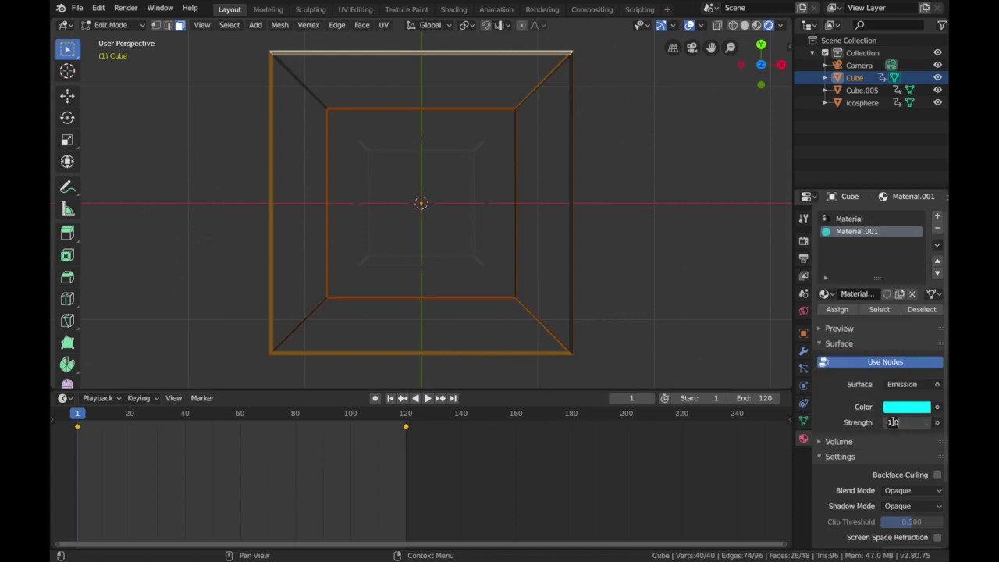
{"action": "type", "text": "5"}
{"action": "key", "text": "Return"}
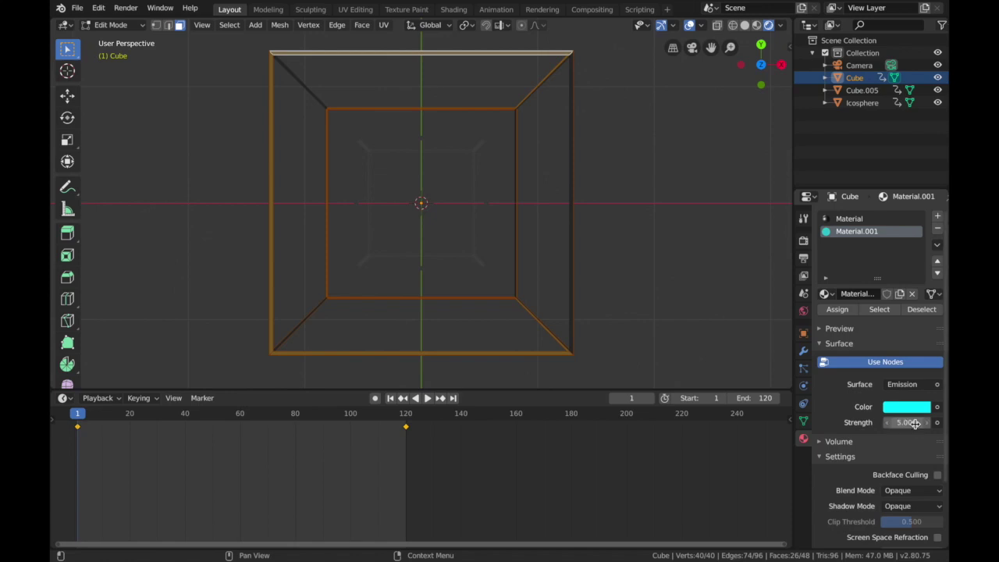
Assign the cyan emission material to the selected faces, return to Object Mode and move the selection off the cube.
{"action": "left_click", "coordinate": [832, 309]}
{"action": "key", "text": "Tab"}
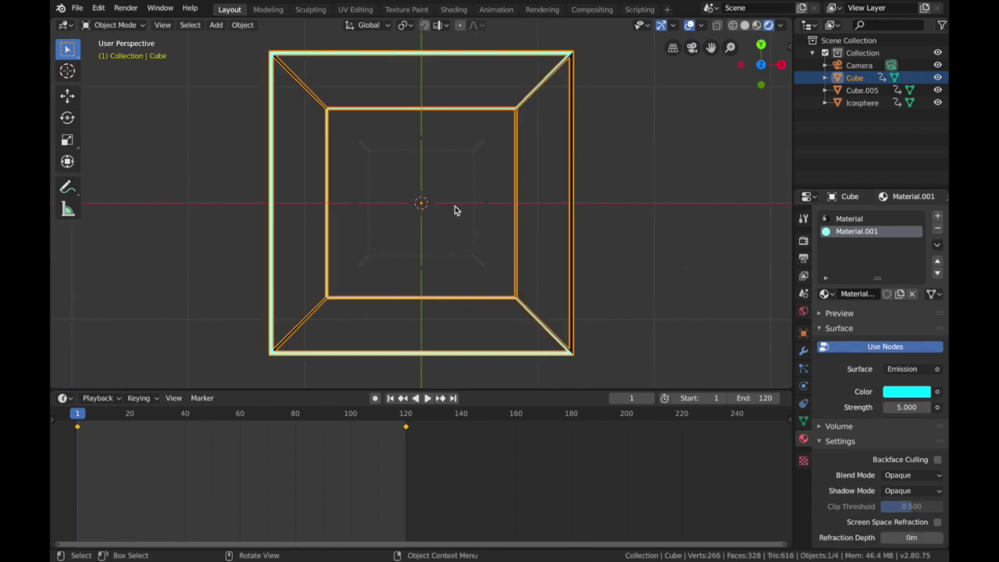
{"action": "left_click", "coordinate": [630, 229]}
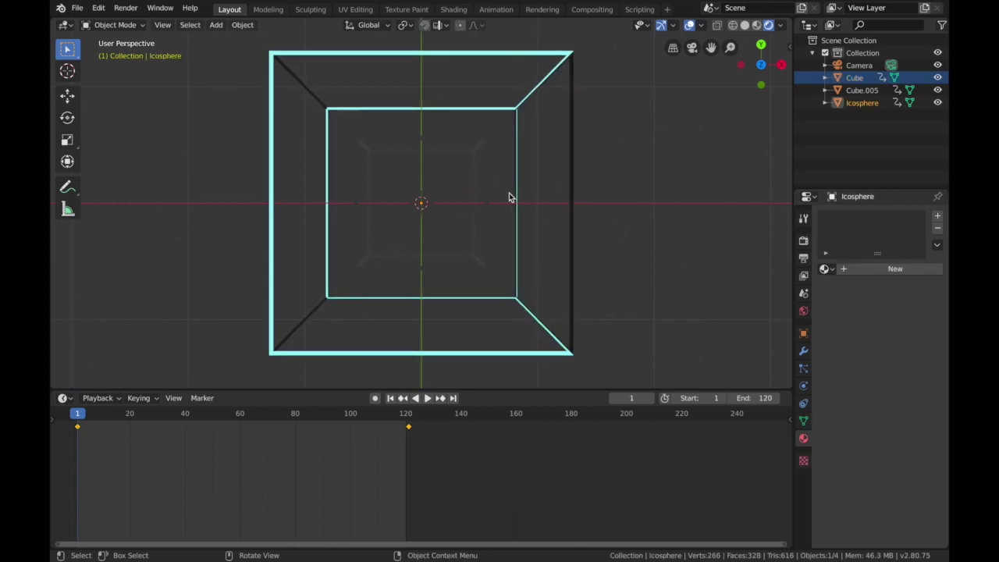
Enable Ambient Occlusion, Bloom, Screen Space Reflections and Motion Blur in the Eevee render settings.
{"action": "left_click", "coordinate": [803, 243]}
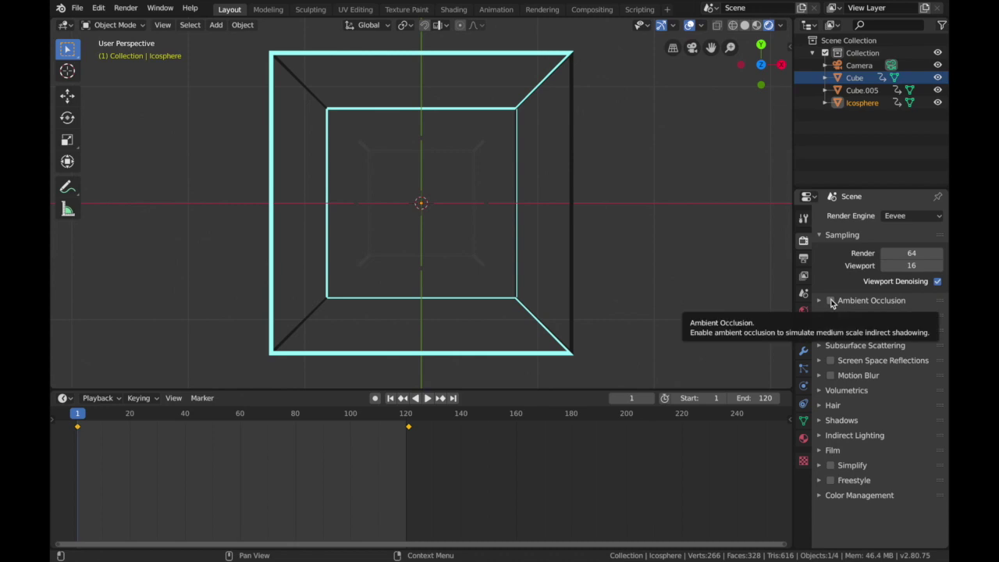
{"action": "left_click", "coordinate": [831, 301]}
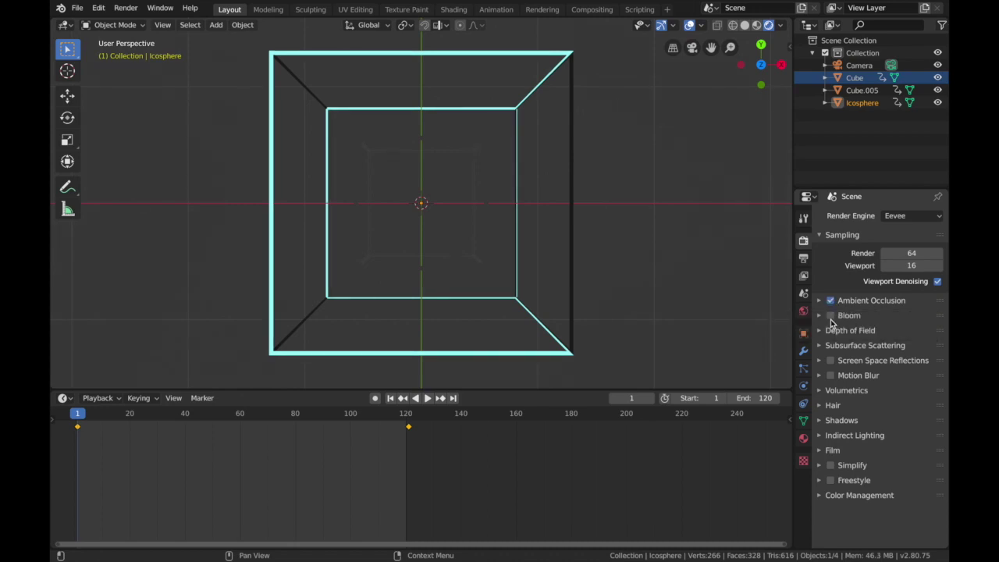
{"action": "left_click", "coordinate": [830, 316]}
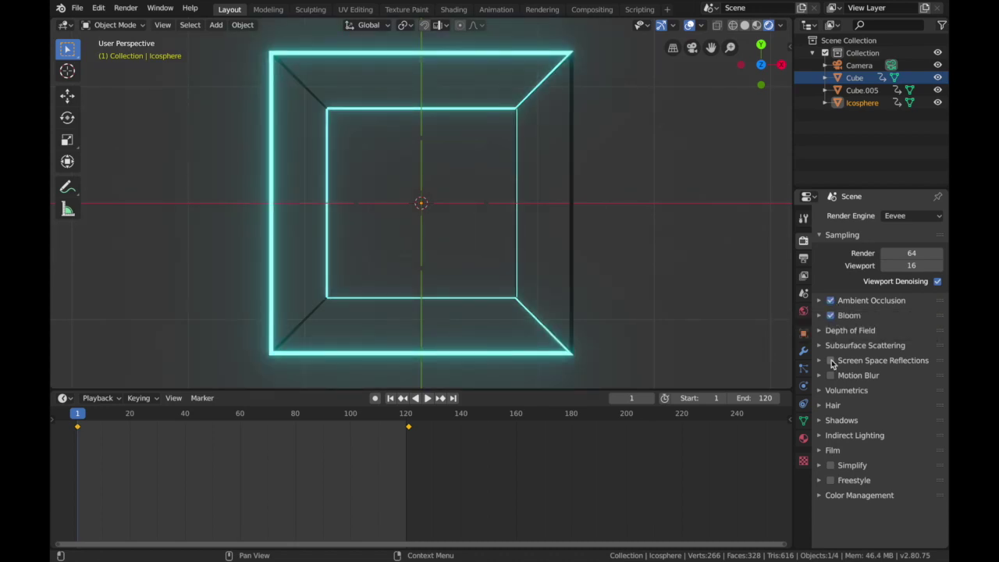
{"action": "left_click", "coordinate": [831, 376]}
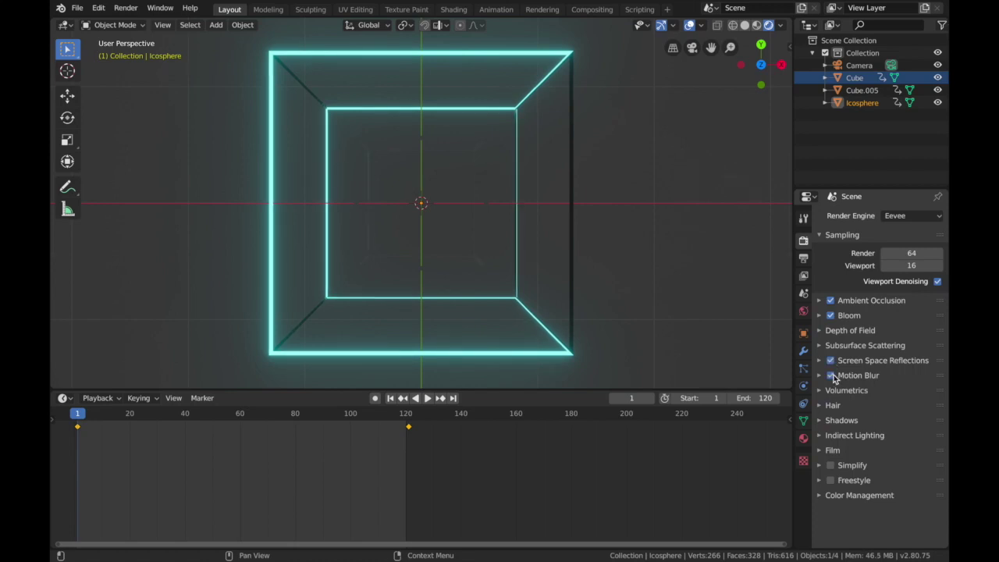
Set the Motion Blur shutter to 1.00 and the Bloom intensity to 0.026.
{"action": "left_click", "coordinate": [818, 376]}
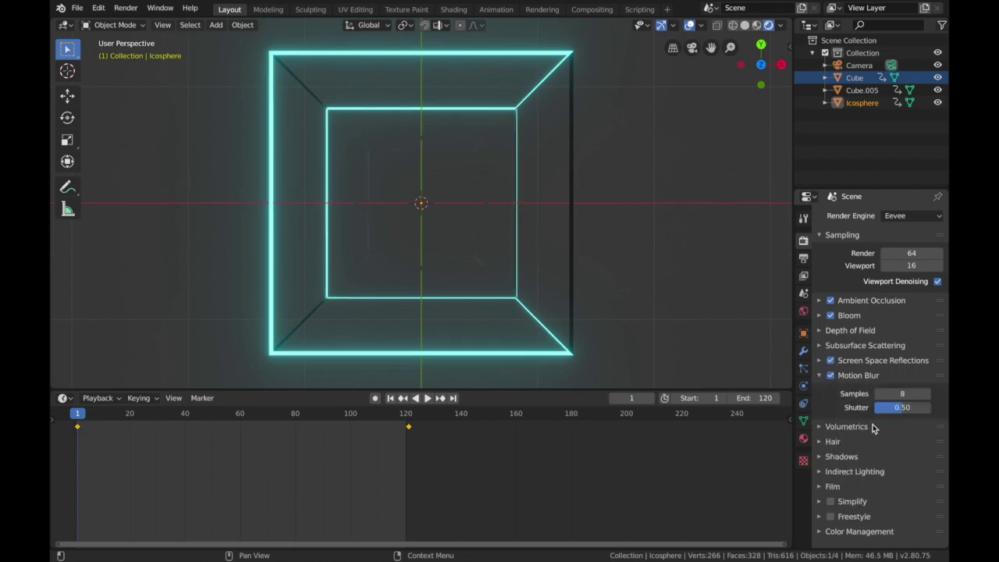
{"action": "left_click_drag", "start_coordinate": [902, 407], "coordinate": [940, 407]}
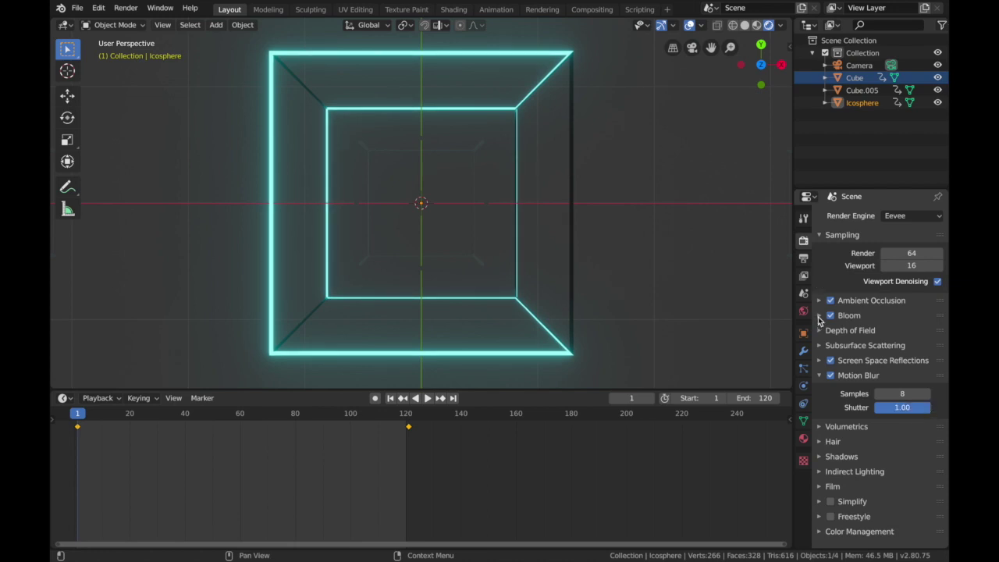
{"action": "left_click", "coordinate": [819, 315]}
{"action": "left_click_drag", "start_coordinate": [902, 388], "coordinate": [897, 388]}
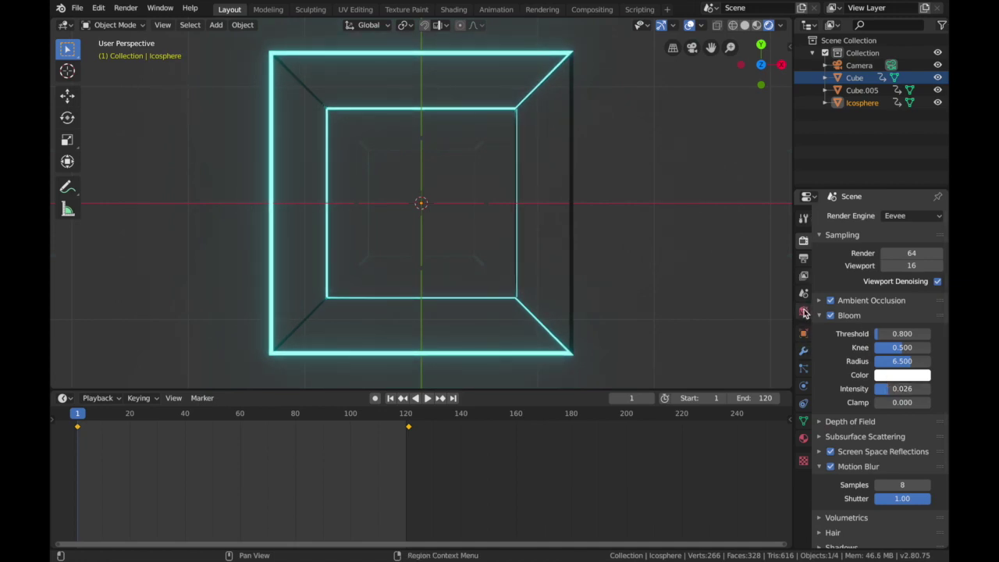
Make the world background color black and play the animation through the camera view.
{"action": "left_click", "coordinate": [804, 311]}
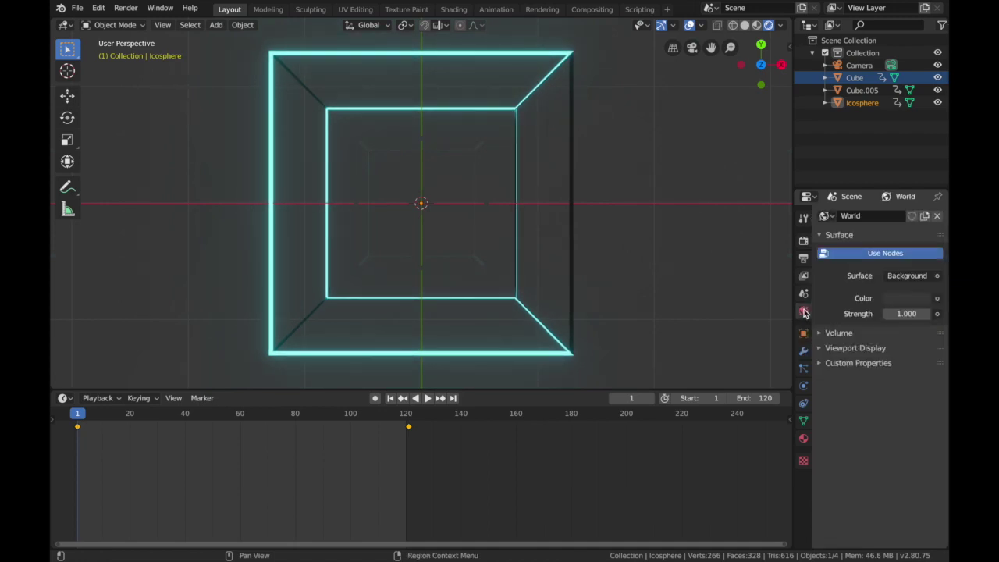
{"action": "left_click", "coordinate": [909, 299]}
{"action": "left_click_drag", "start_coordinate": [862, 266], "coordinate": [827, 267]}
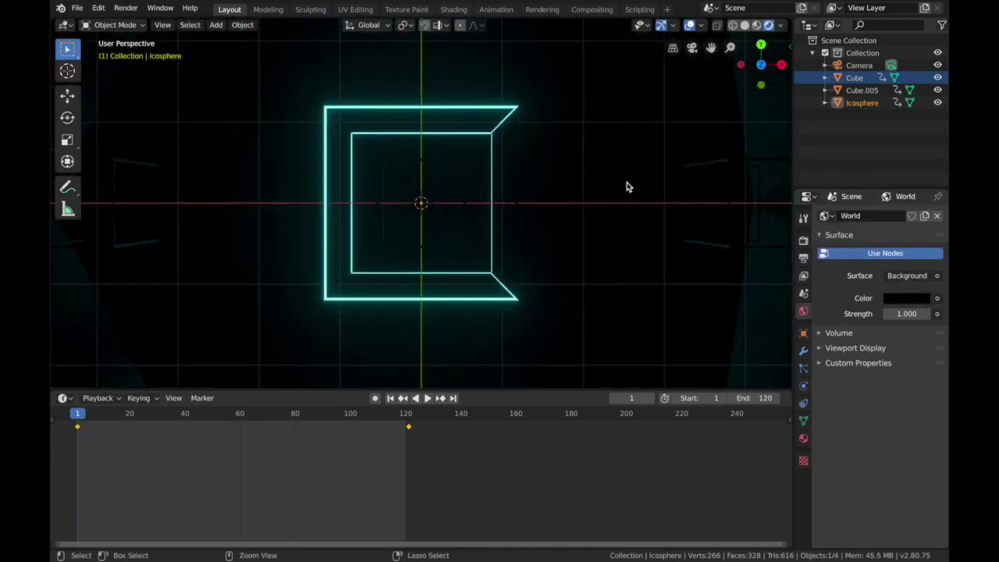
{"action": "scroll", "coordinate": [626, 186], "scroll_direction": "down", "scroll_amount": 2}
{"action": "key", "text": "KP_0"}
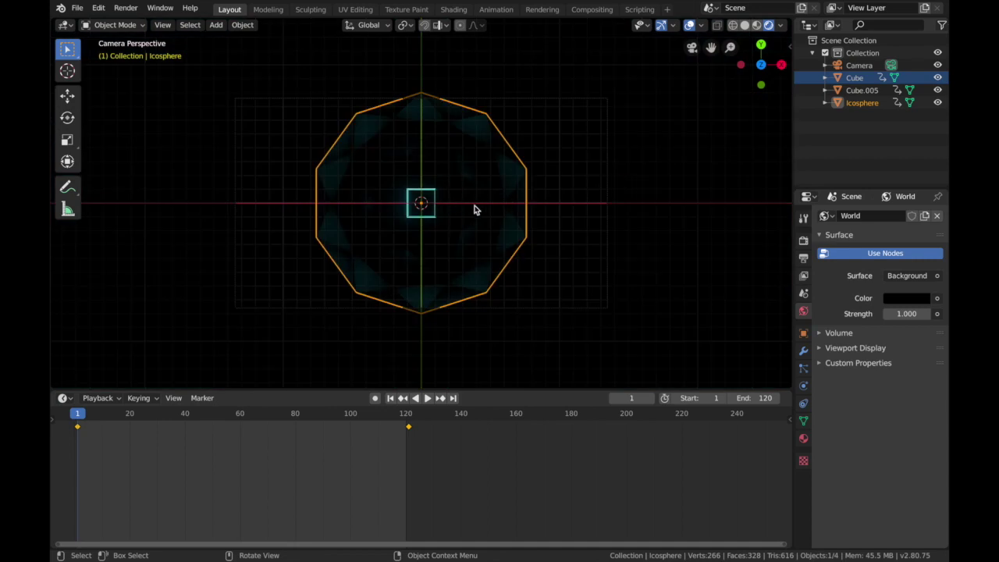
{"action": "key", "text": "space"}
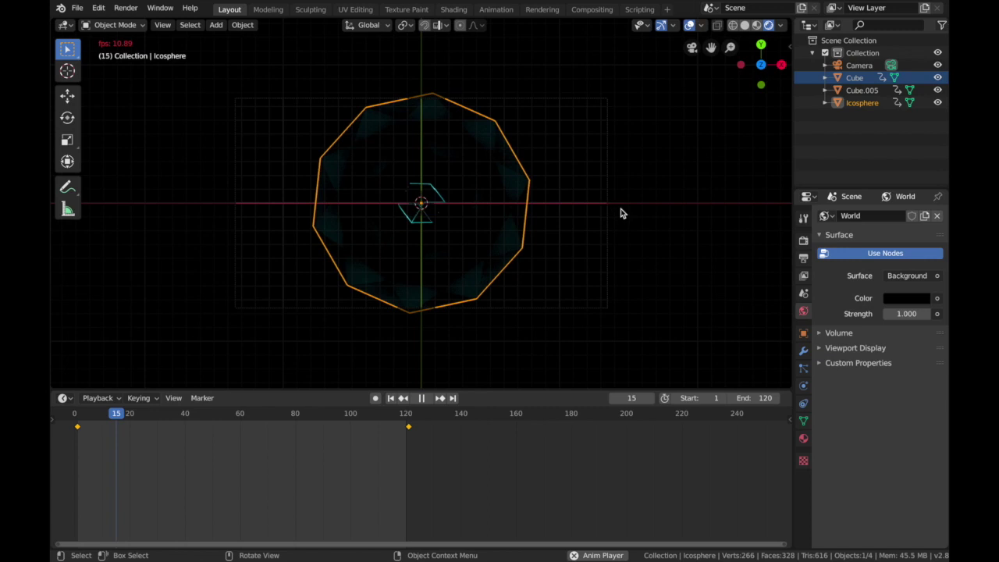
{"action": "scroll", "coordinate": [443, 229], "scroll_direction": "up", "scroll_amount": 1}
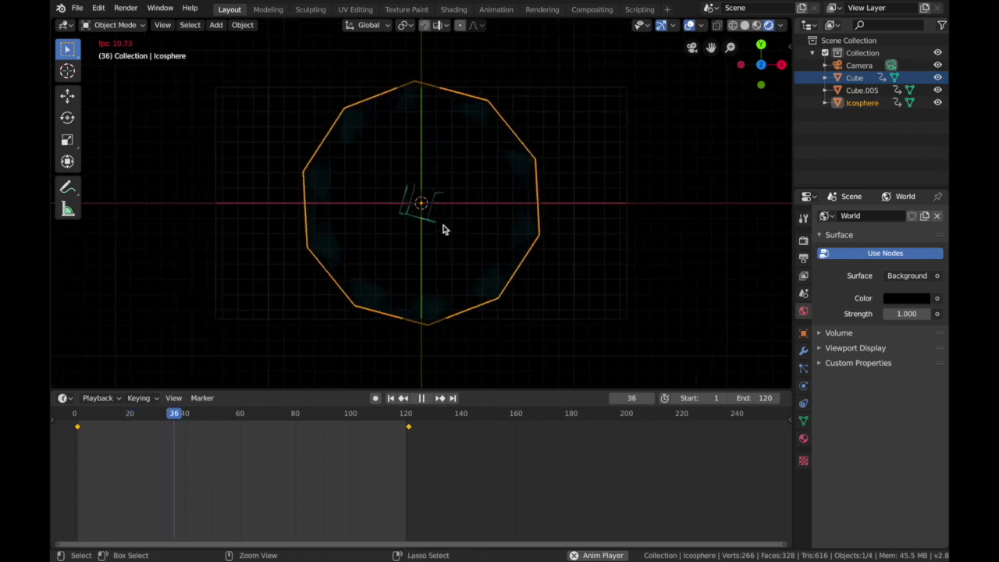
{"action": "scroll", "coordinate": [442, 229], "scroll_direction": "up", "scroll_amount": 3}
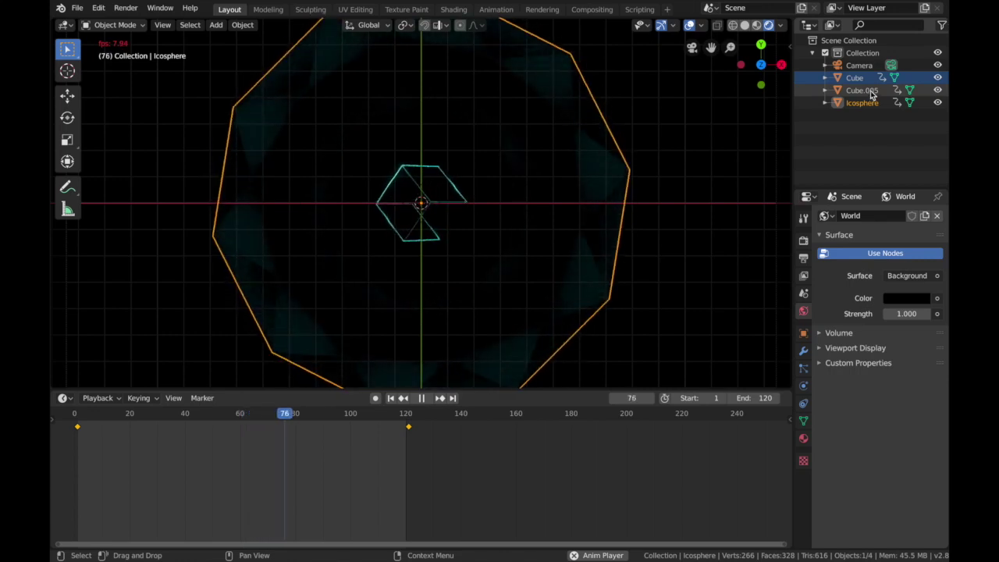
Give Cube.005 a new material with an Emission surface and an orange color of about H 0.090, S 0.584.
{"action": "left_click", "coordinate": [870, 91]}
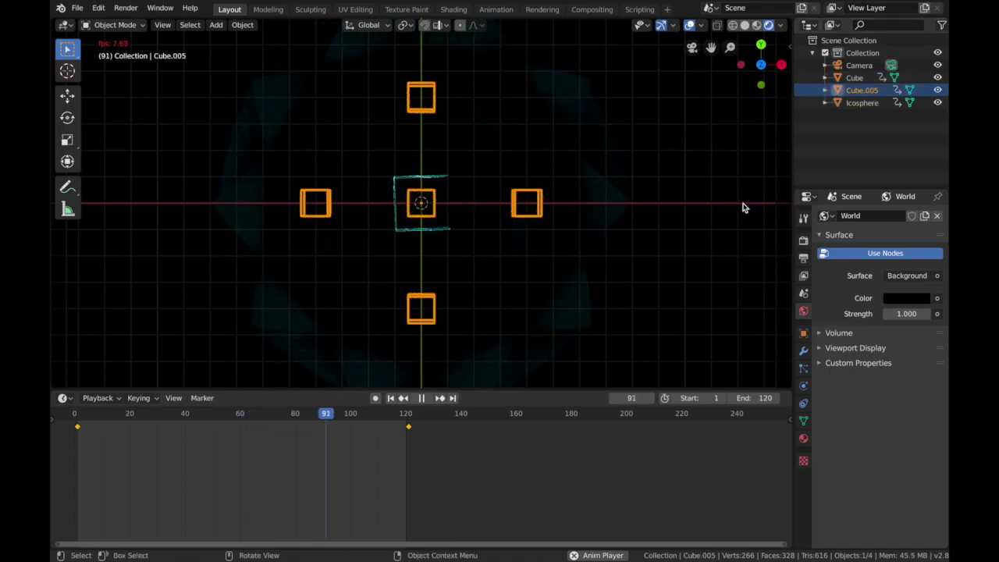
{"action": "left_click", "coordinate": [803, 438]}
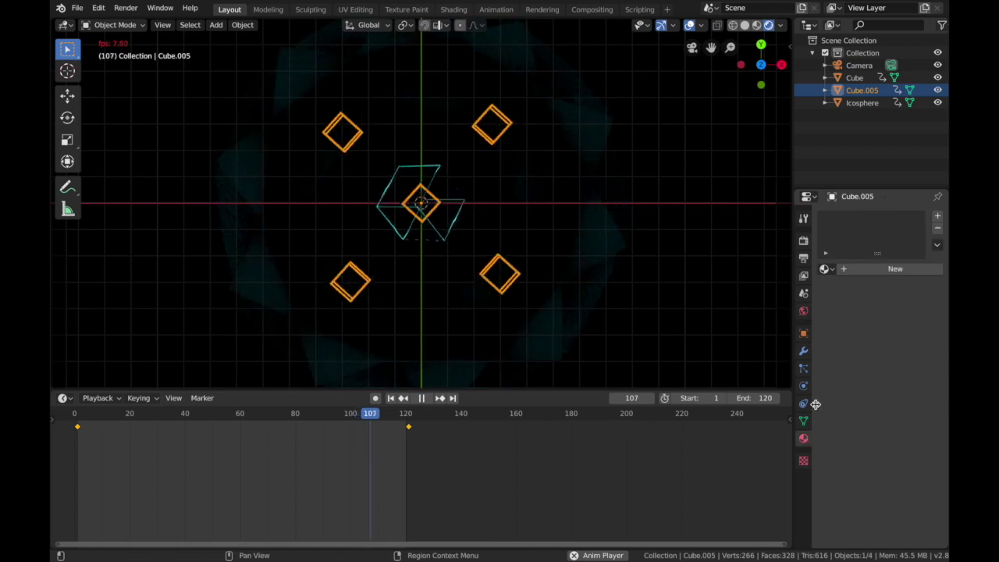
{"action": "left_click", "coordinate": [855, 270]}
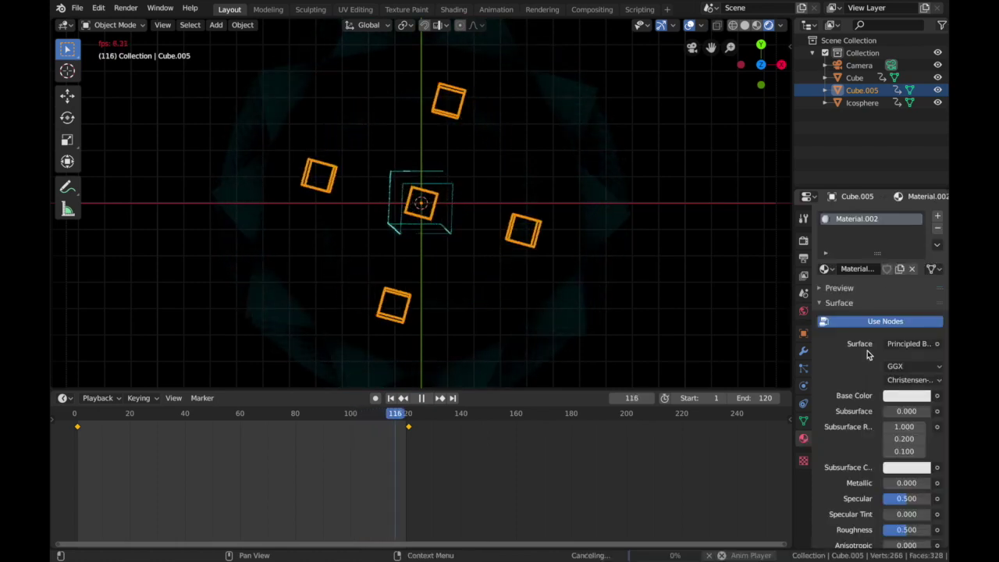
{"action": "left_click", "coordinate": [911, 343]}
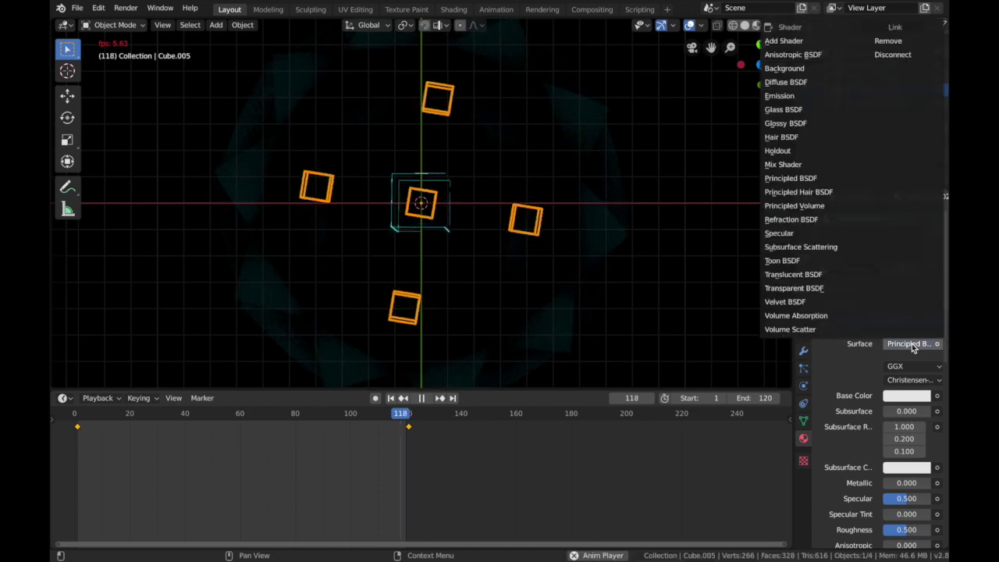
{"action": "left_click", "coordinate": [780, 95]}
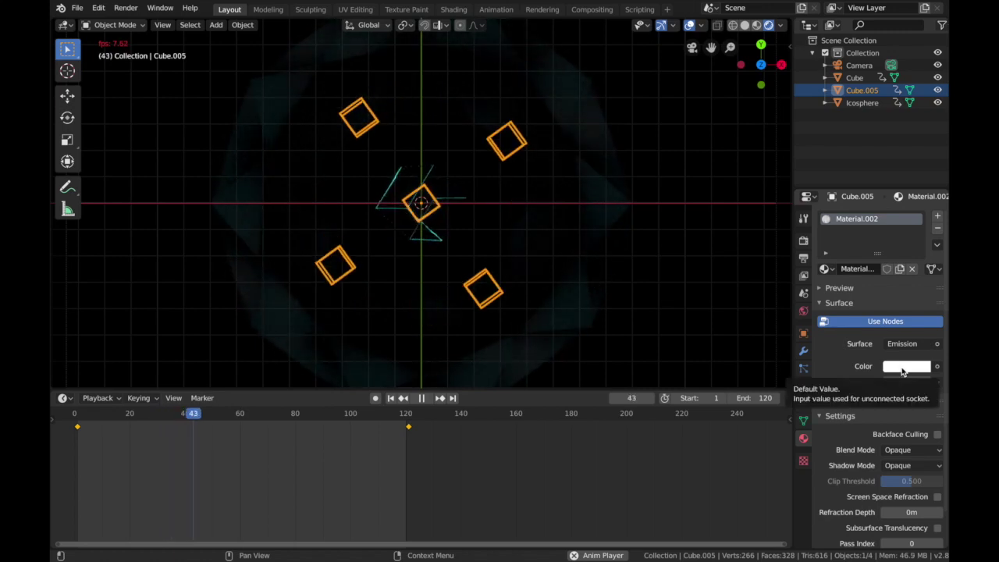
{"action": "left_click", "coordinate": [903, 366]}
{"action": "left_click_drag", "start_coordinate": [864, 234], "coordinate": [853, 258]}
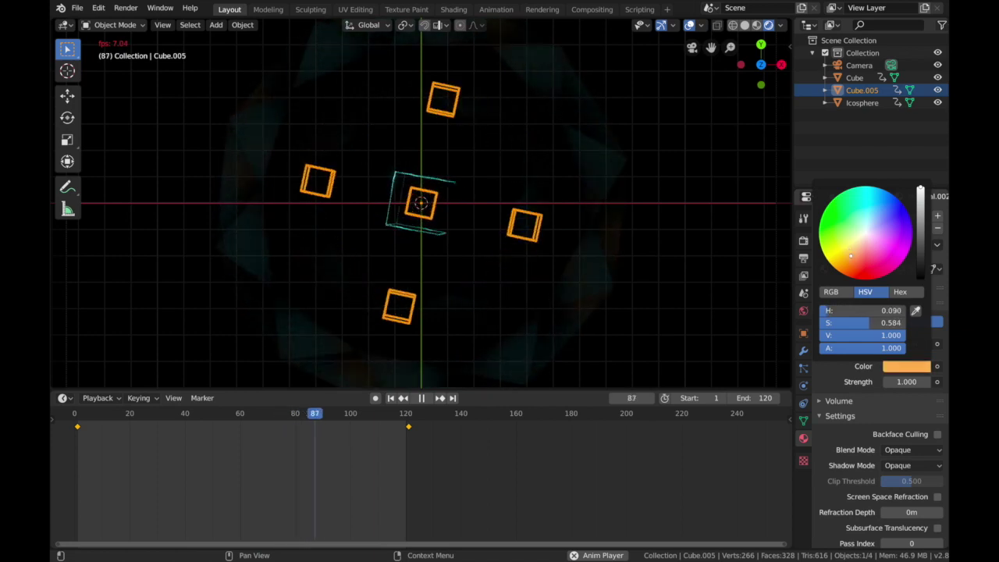
Set the emission strength of the orange material to 10.
{"action": "left_click", "coordinate": [903, 382]}
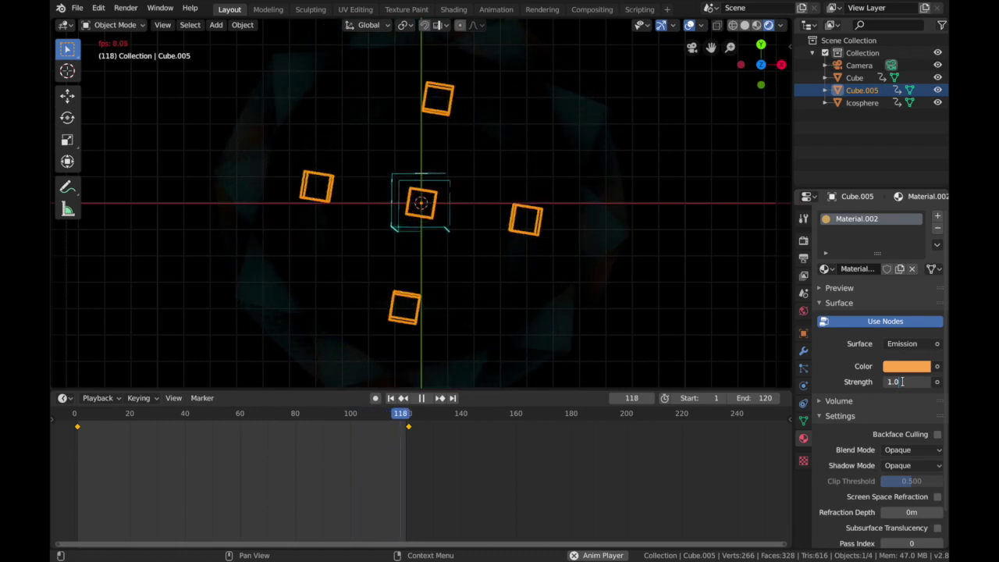
{"action": "type", "text": "1"}
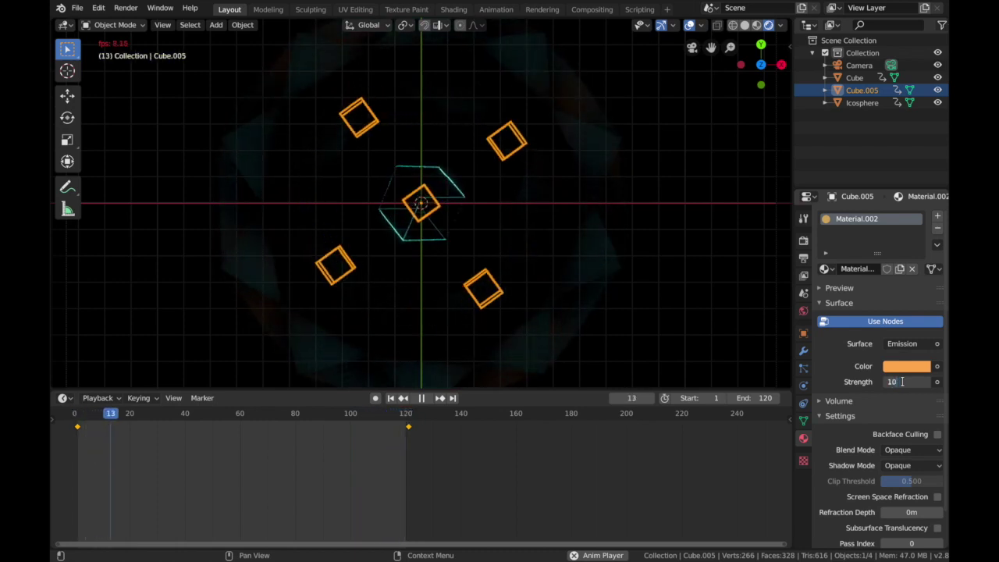
{"action": "type", "text": "000"}
{"action": "key", "text": "Return"}
Add a new material to the icosphere bowl and darken its base color to a mid grey.
{"action": "left_click", "coordinate": [586, 131]}
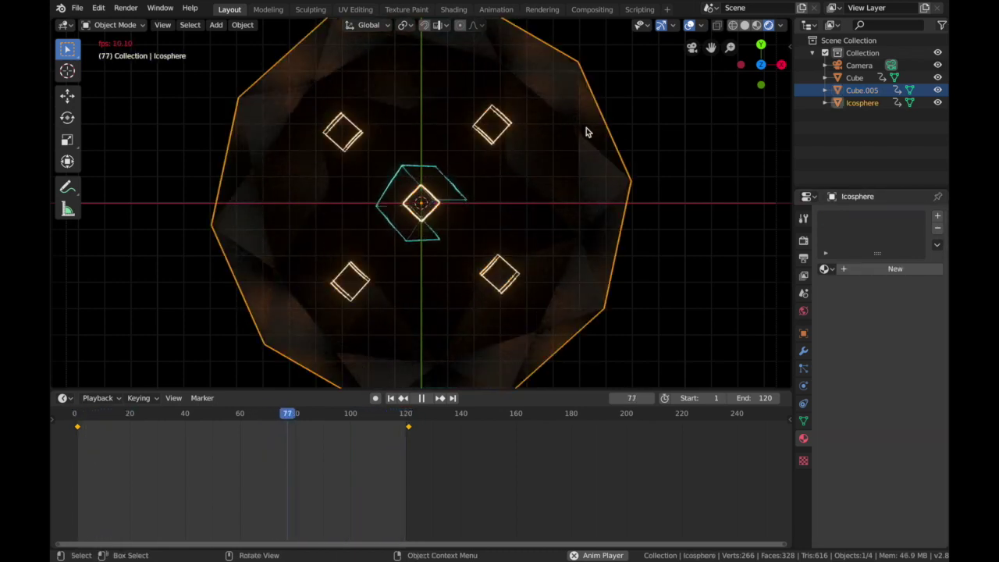
{"action": "left_click", "coordinate": [851, 273]}
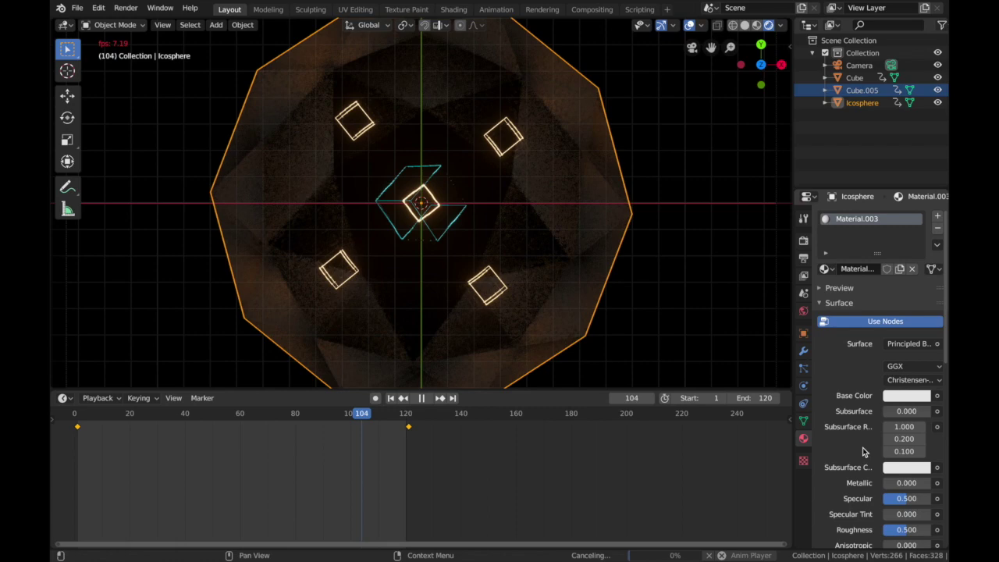
{"action": "scroll", "coordinate": [866, 456], "scroll_direction": "down", "scroll_amount": 1}
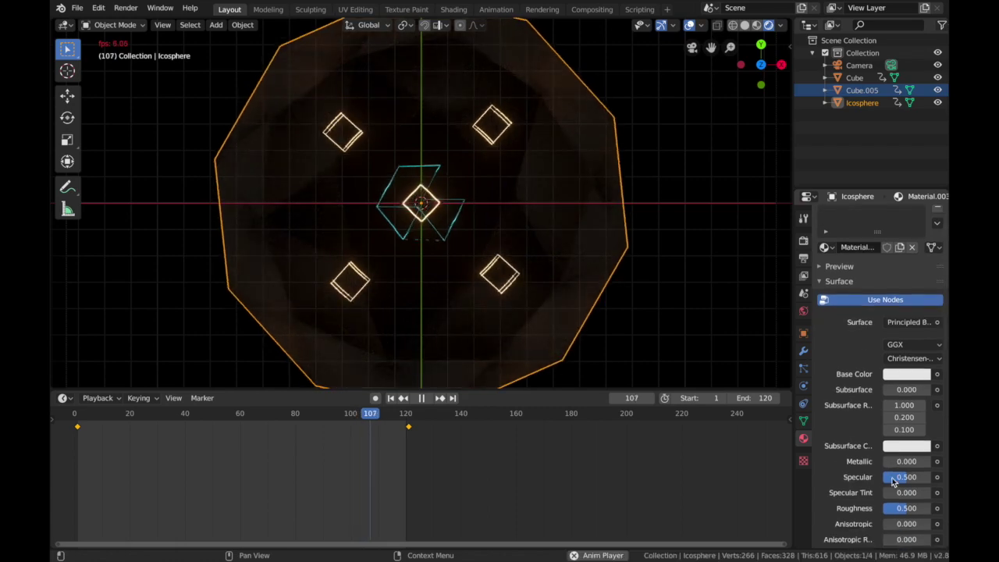
{"action": "left_click", "coordinate": [906, 376]}
{"action": "left_click_drag", "start_coordinate": [897, 342], "coordinate": [864, 342]}
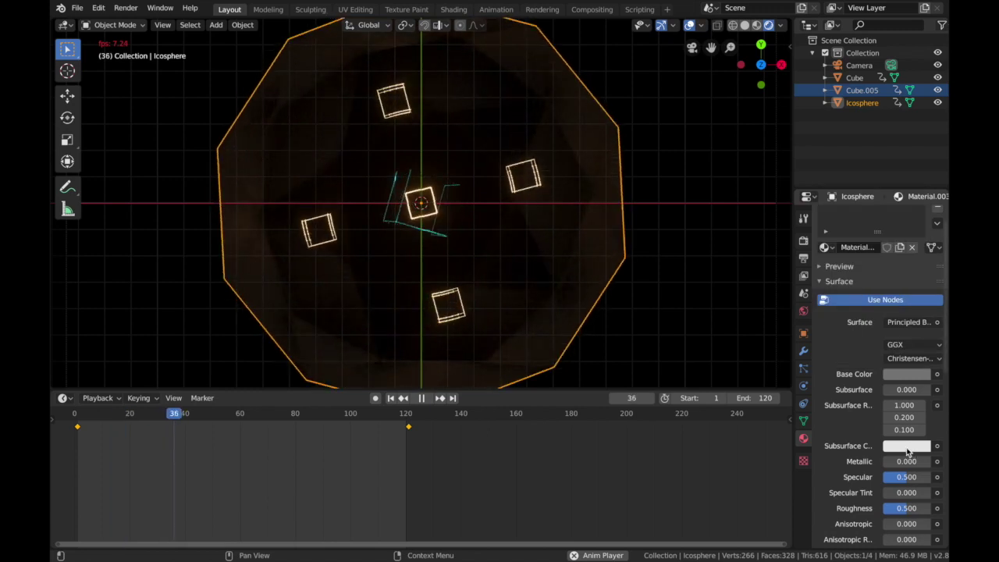
Set the bowl material's Metallic to 1.000 and its Roughness to 0.000.
{"action": "left_click_drag", "start_coordinate": [906, 462], "coordinate": [932, 461]}
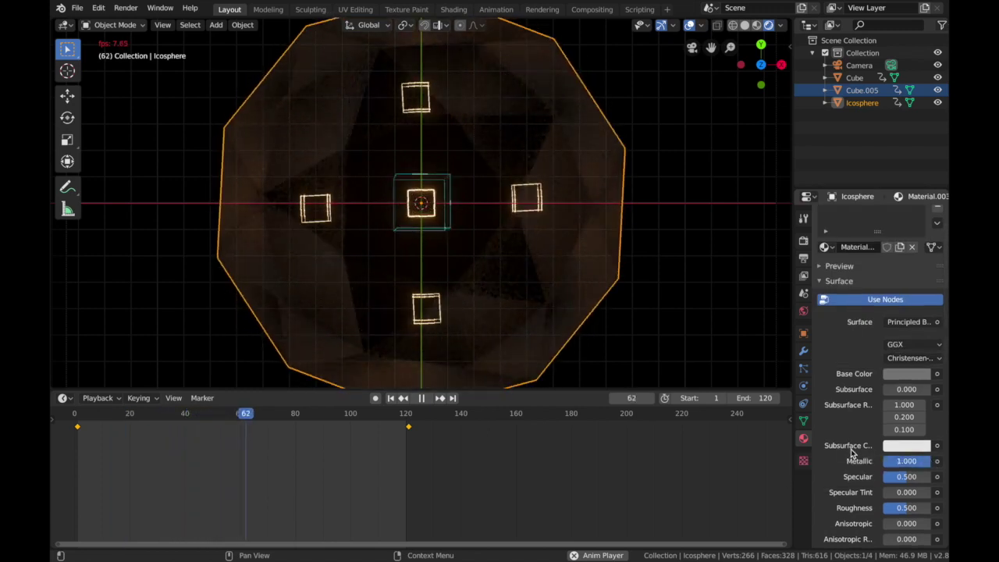
{"action": "scroll", "coordinate": [901, 510], "scroll_direction": "down", "scroll_amount": 2}
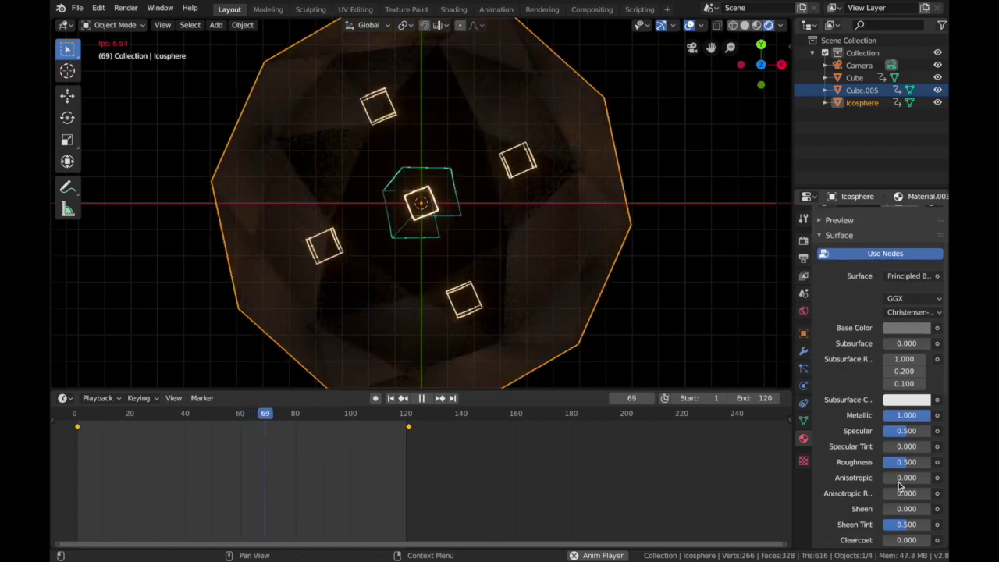
{"action": "left_click_drag", "start_coordinate": [907, 462], "coordinate": [884, 466]}
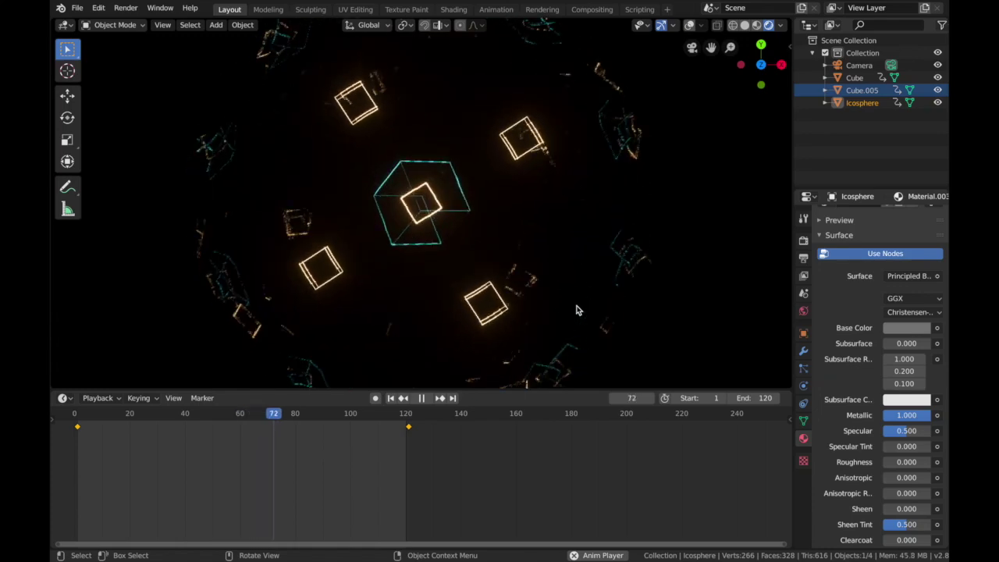
Scale the icosphere alone along the global Z axis by about 4.78.
{"action": "left_click", "coordinate": [862, 102]}
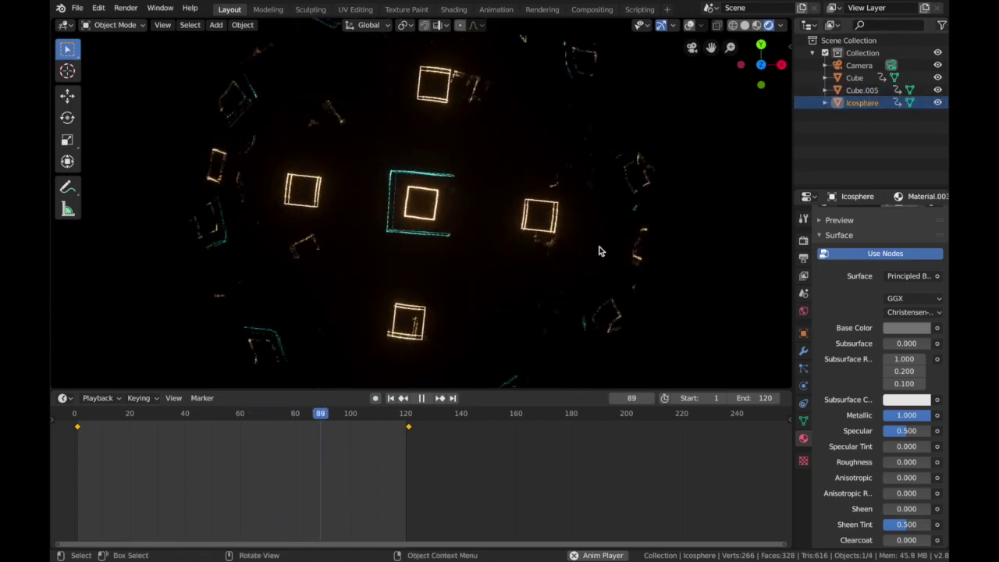
{"action": "key", "text": "s"}
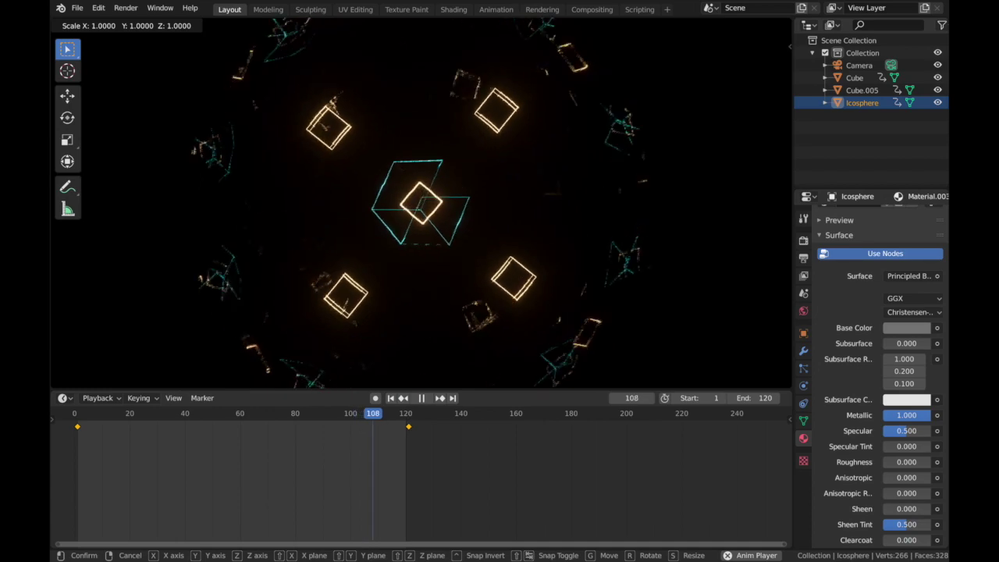
{"action": "key", "text": "z"}
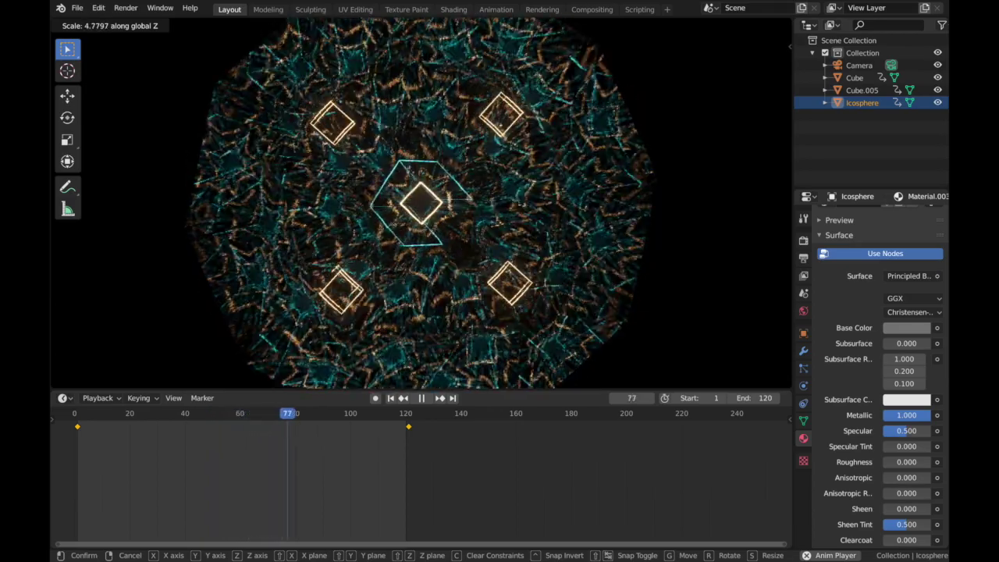
{"action": "key", "text": "Return"}
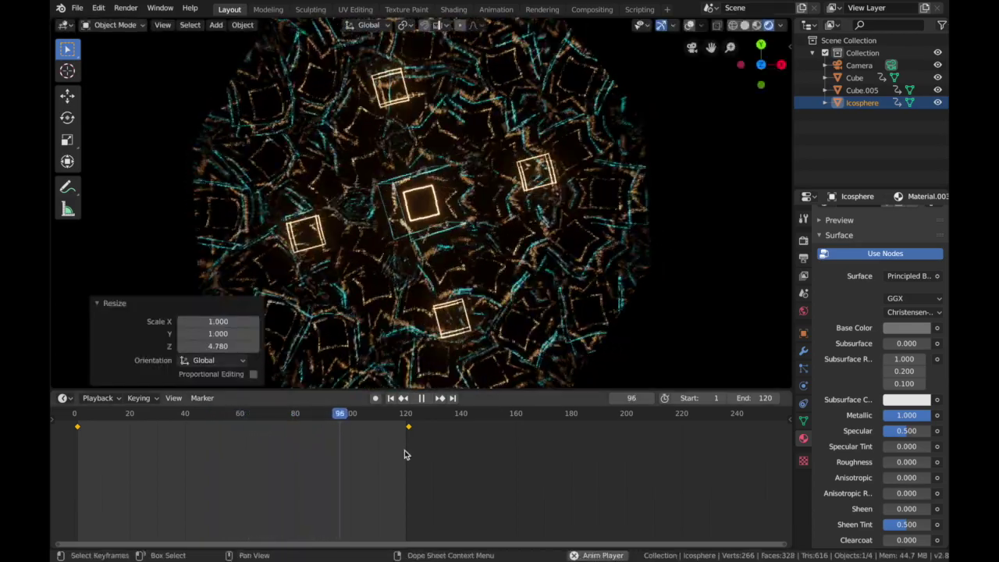
Stop the animation playback and switch the viewport to Solid shading.
{"action": "key", "text": "space"}
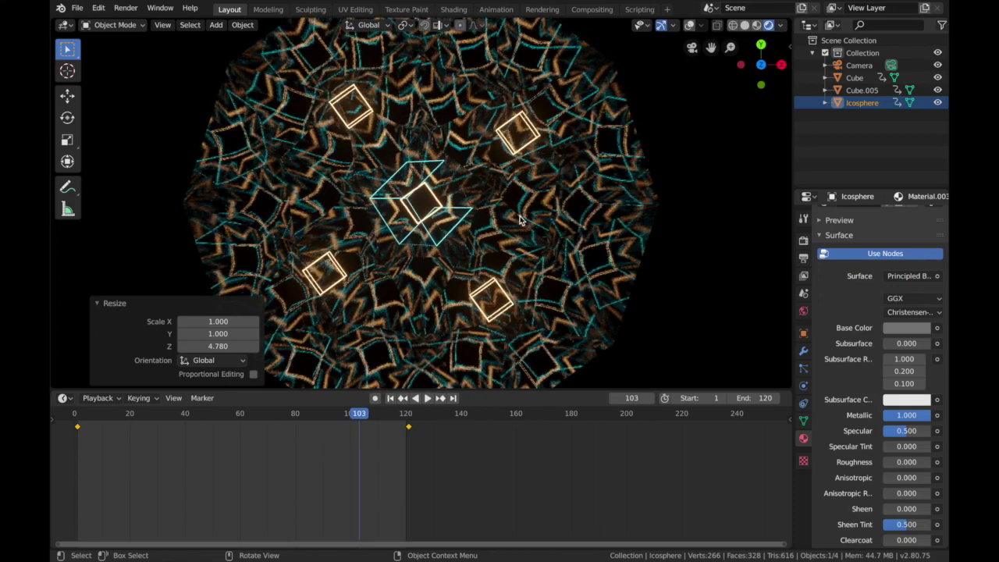
{"action": "key", "text": "z"}
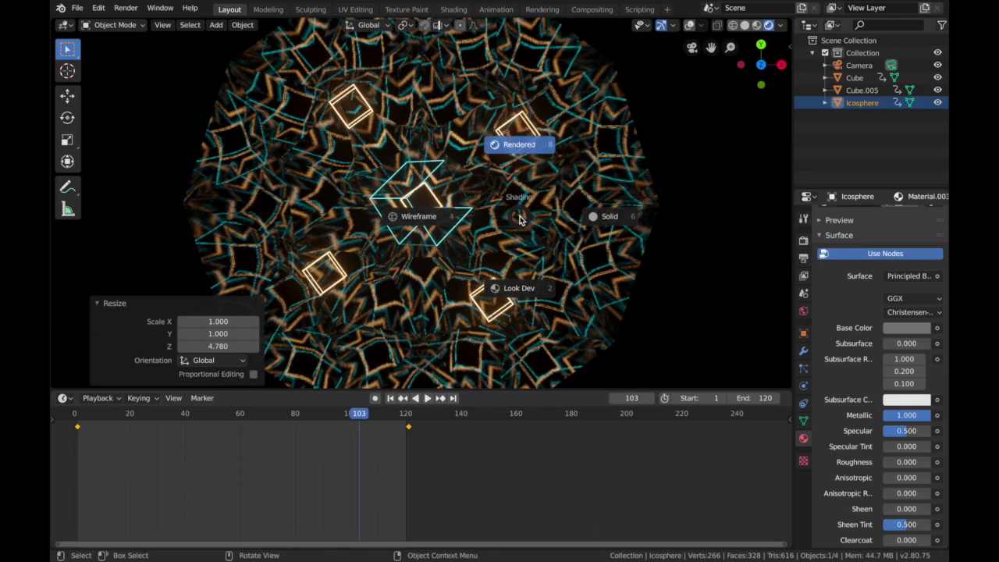
{"action": "key", "text": "6"}
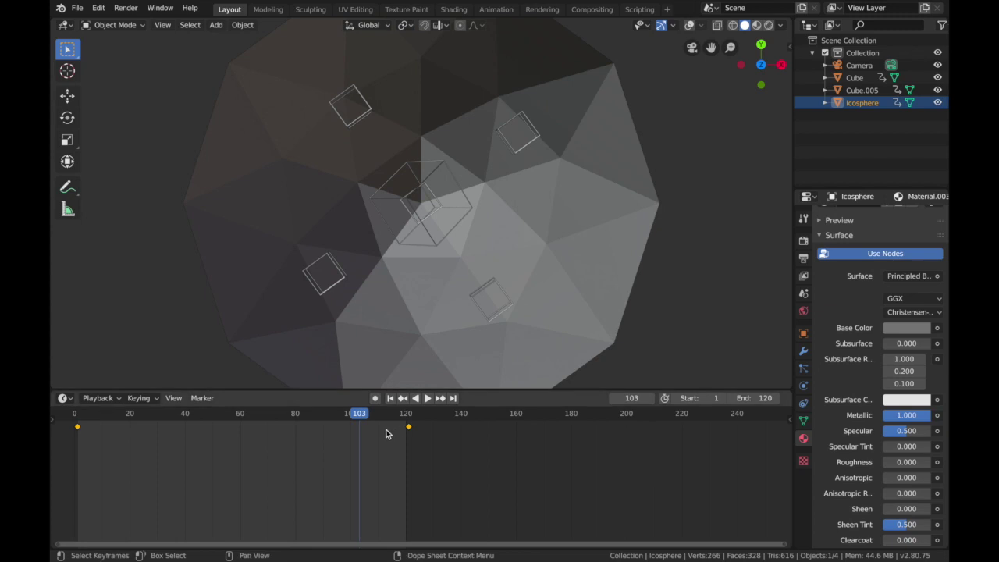
Return to frame 1 and try a smaller X scale in the icosphere's object transform.
{"action": "left_click", "coordinate": [395, 401]}
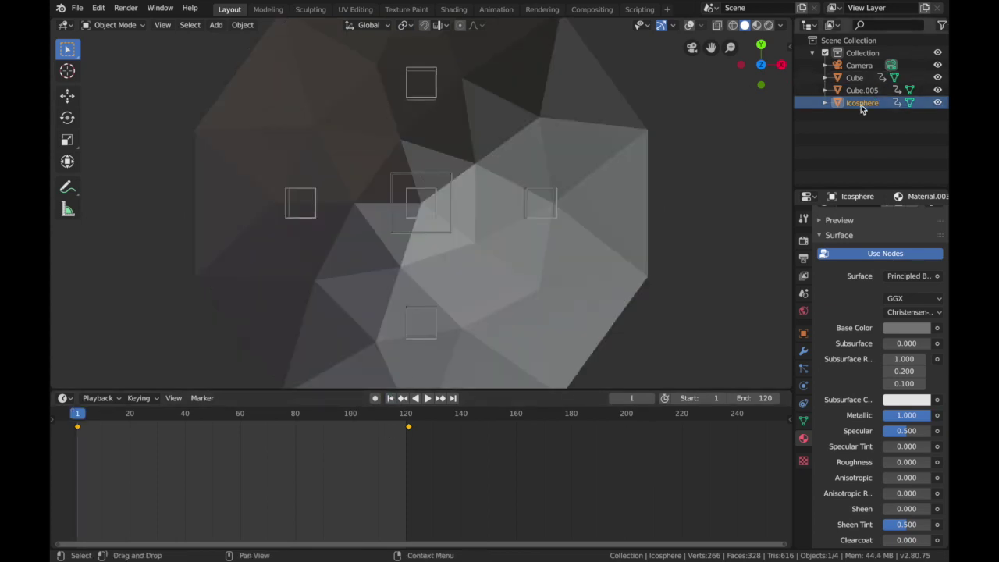
{"action": "left_click", "coordinate": [803, 333]}
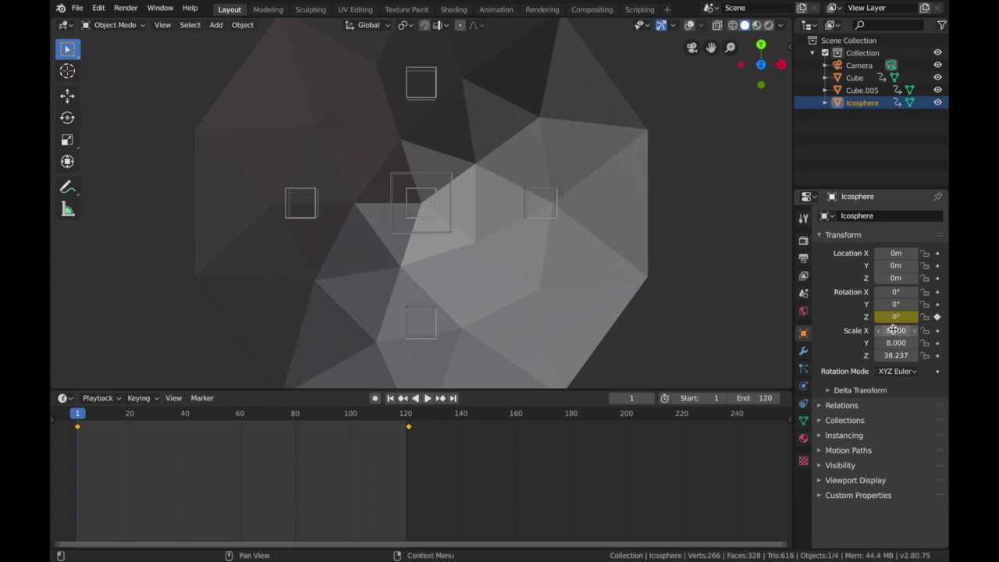
{"action": "mouse_move", "coordinate": [894, 330]}
{"action": "left_mouse_down"}
{"action": "mouse_move", "coordinate": [866, 330]}
{"action": "mouse_move", "coordinate": [937, 330]}
{"action": "mouse_move", "coordinate": [892, 330]}
{"action": "left_mouse_up"}
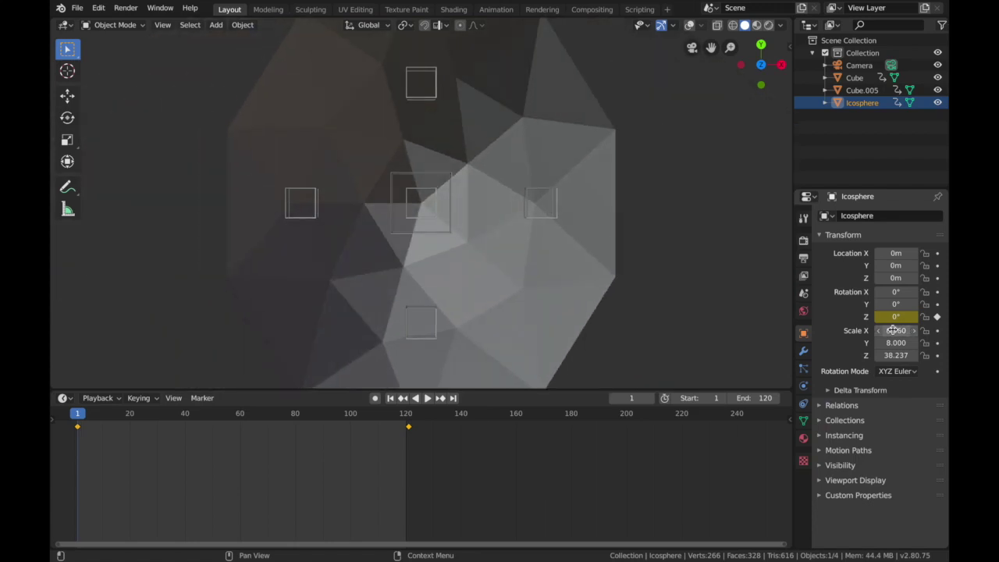
{"action": "key", "text": "Return"}
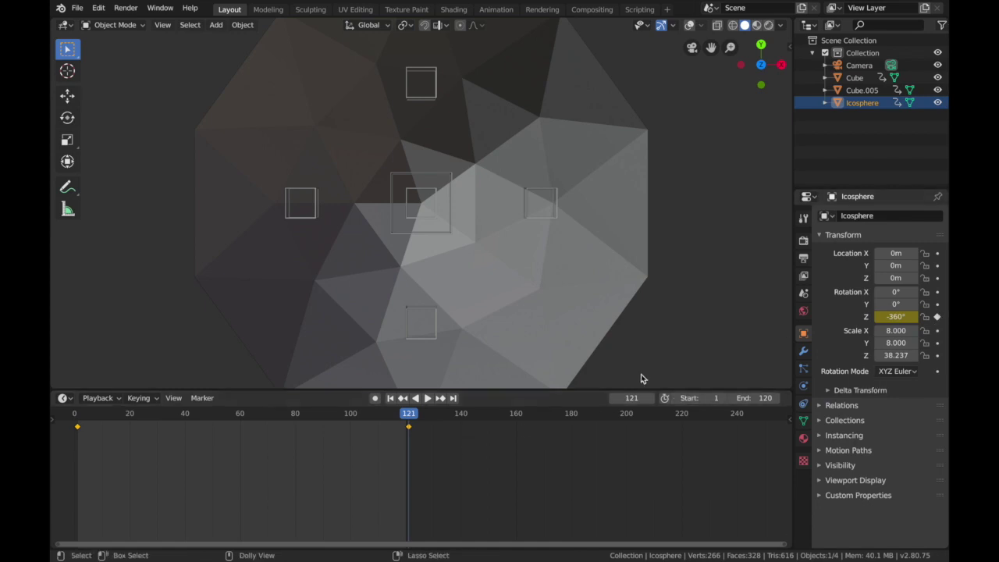
Delete both of the icosphere's rotation keyframes, at frames 1 and 121.
{"action": "left_click", "coordinate": [694, 466]}
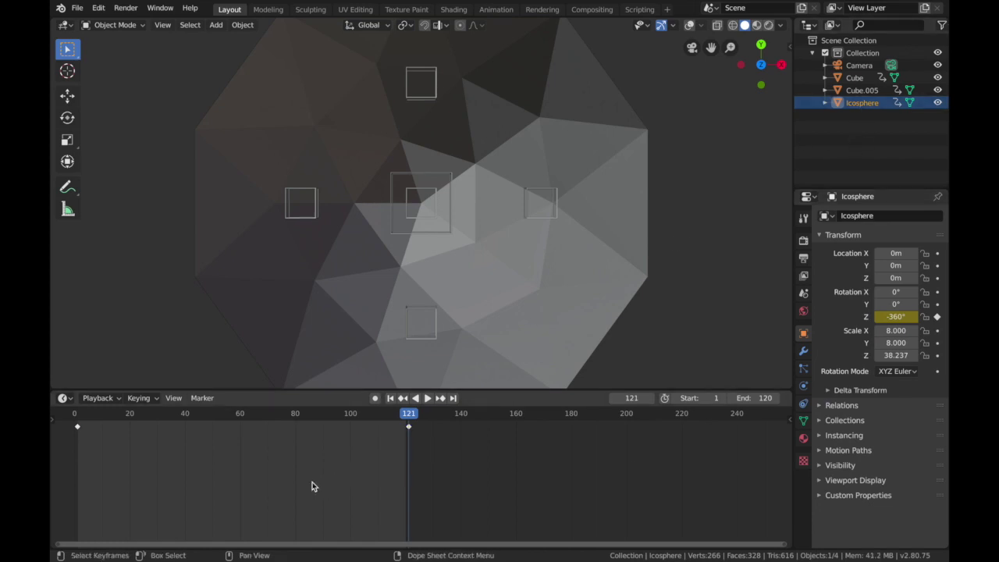
{"action": "key", "text": "x"}
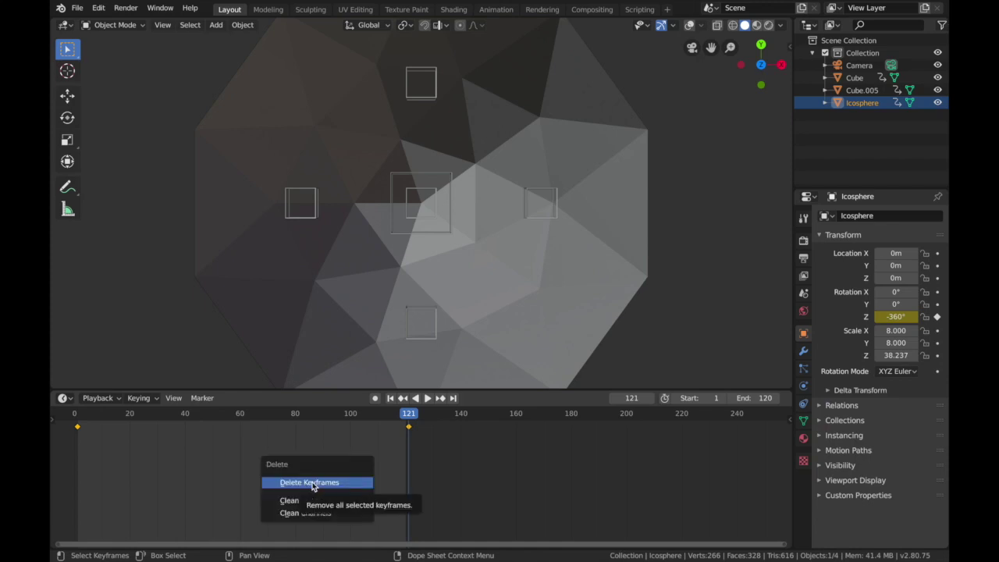
{"action": "left_click", "coordinate": [311, 486]}
Keyframe the icosphere's X and Y scale at 8.000 on frame 1, undoing and redoing the keyframes once.
{"action": "left_click", "coordinate": [78, 416]}
{"action": "key", "text": "space"}
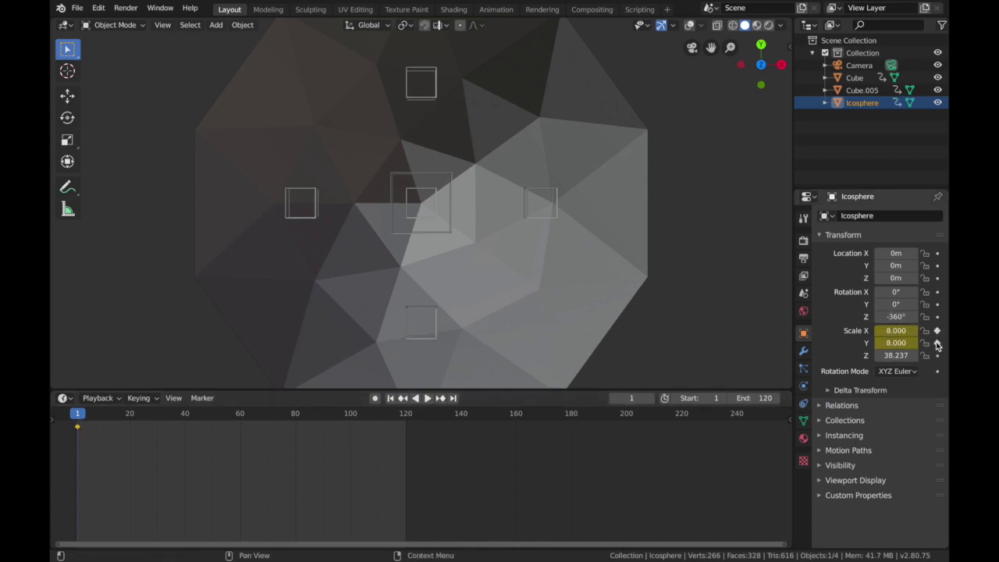
{"action": "key", "text": "ctrl+z"}
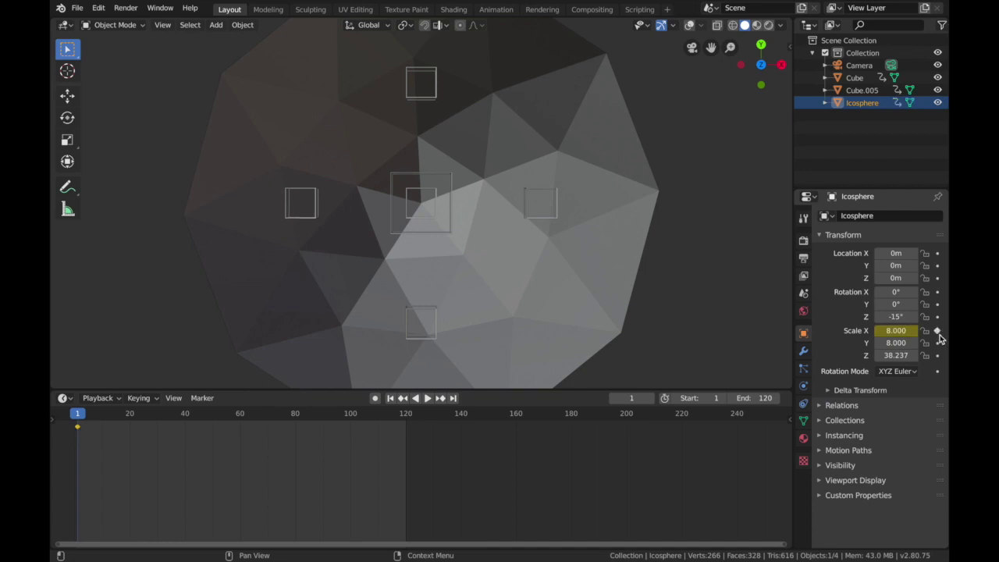
Set the icosphere's X and Y scale to 14 at frame 60 and keyframe both values.
{"action": "left_click", "coordinate": [238, 418]}
{"action": "key", "text": "space"}
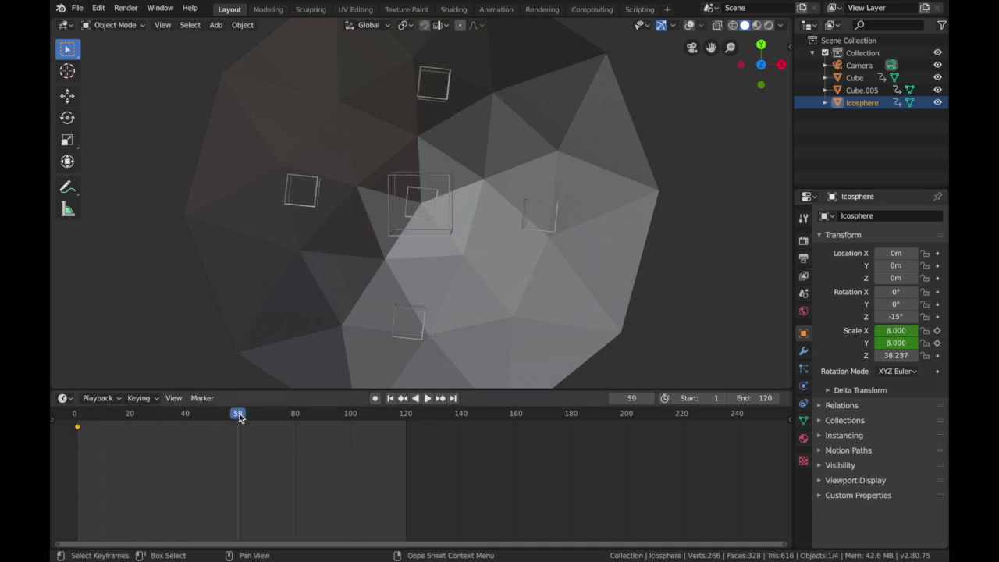
{"action": "key", "text": "space"}
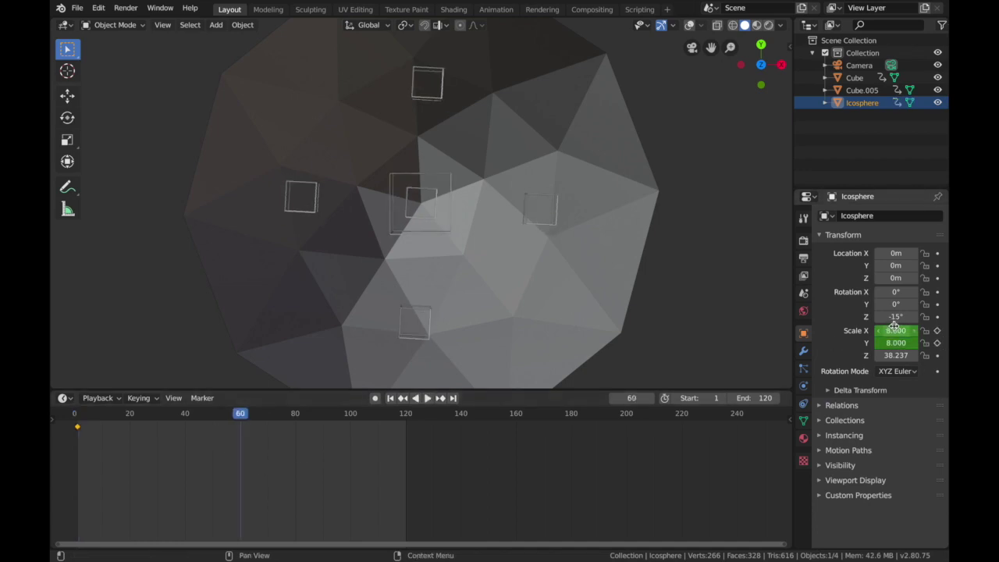
{"action": "key", "text": "Return"}
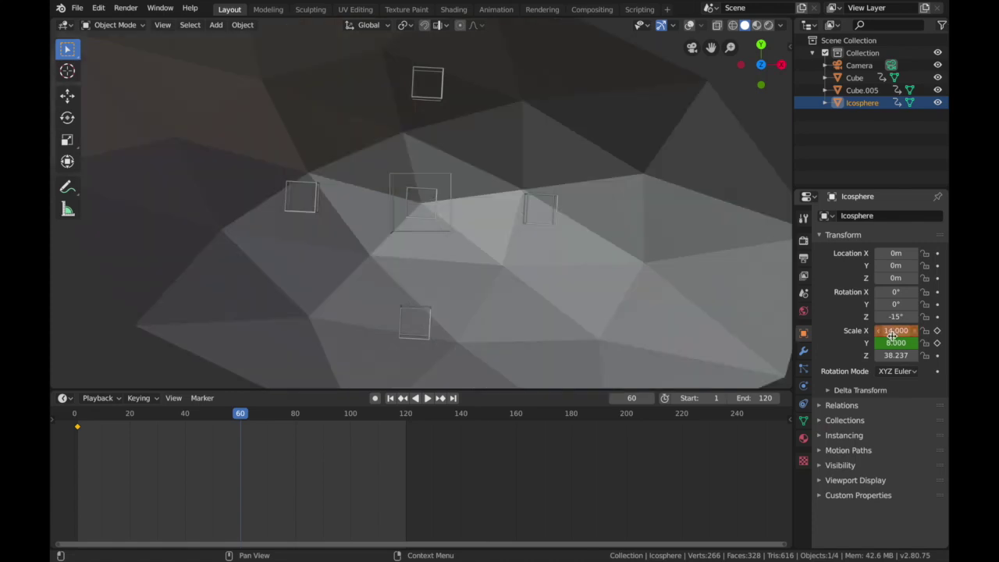
{"action": "left_click", "coordinate": [889, 342]}
{"action": "type", "text": "14"}
{"action": "key", "text": "Return"}
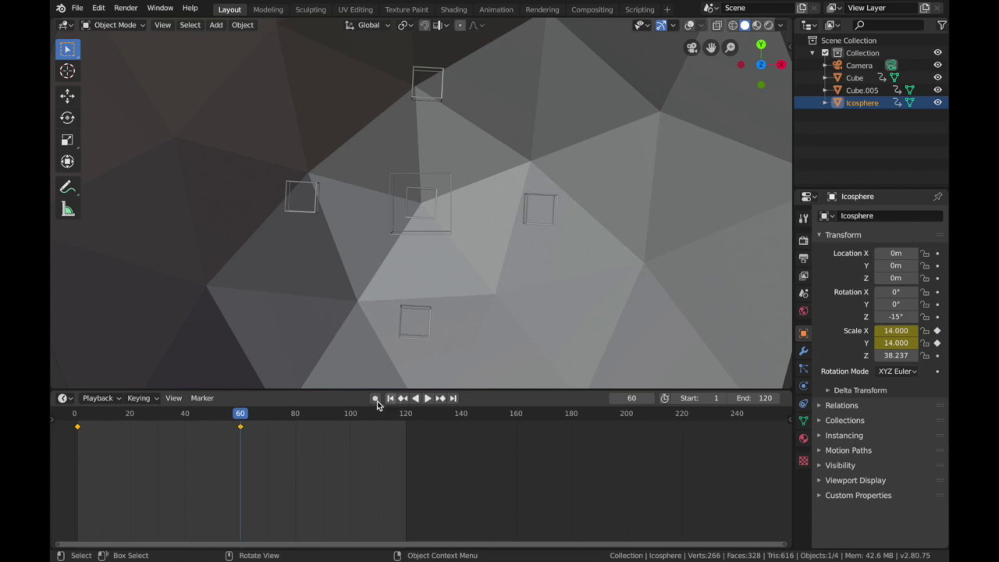
Set the icosphere's X and Y scale to 8 at frame 121 and keyframe both values.
{"action": "left_click_drag", "start_coordinate": [242, 416], "coordinate": [408, 431]}
{"action": "key", "text": "space"}
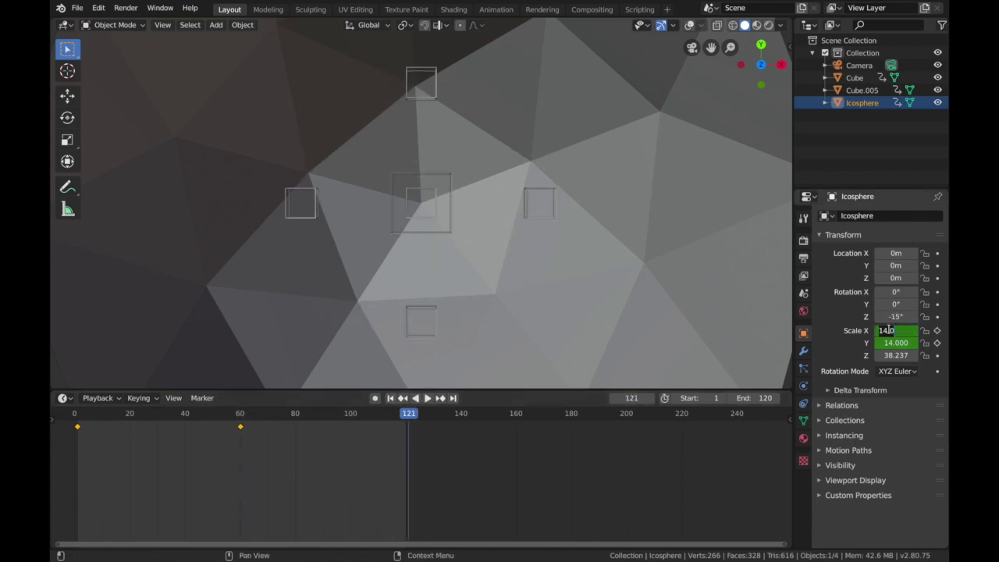
{"action": "type", "text": "8"}
{"action": "key", "text": "Return"}
{"action": "key", "text": "Return"}
{"action": "left_click", "coordinate": [937, 342]}
{"action": "left_click", "coordinate": [937, 330]}
Set the interpolation of all the icosphere's keyframes to Bezier and play the animation to check the motion.
{"action": "left_click", "coordinate": [301, 460]}
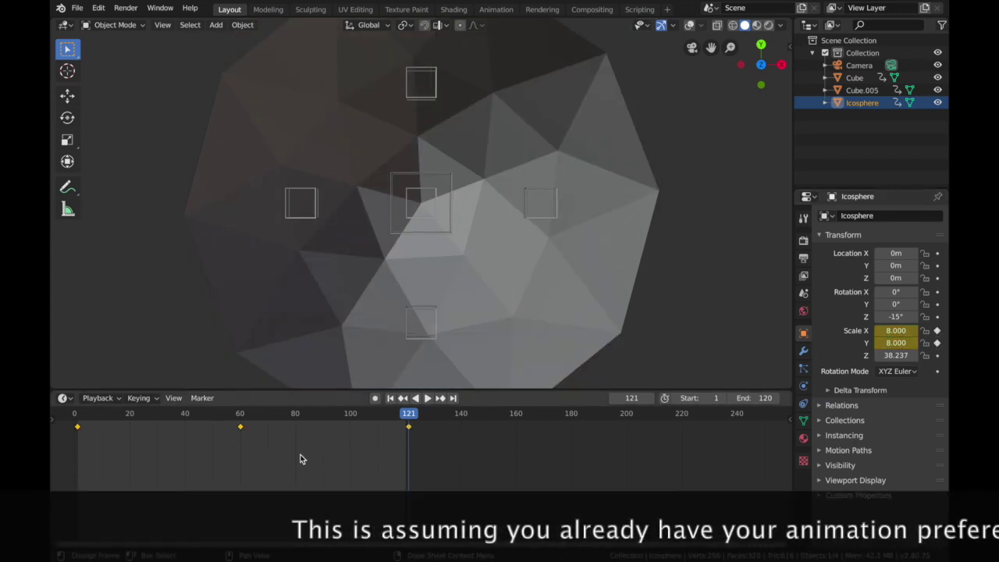
{"action": "key", "text": "a"}
{"action": "key", "text": "t"}
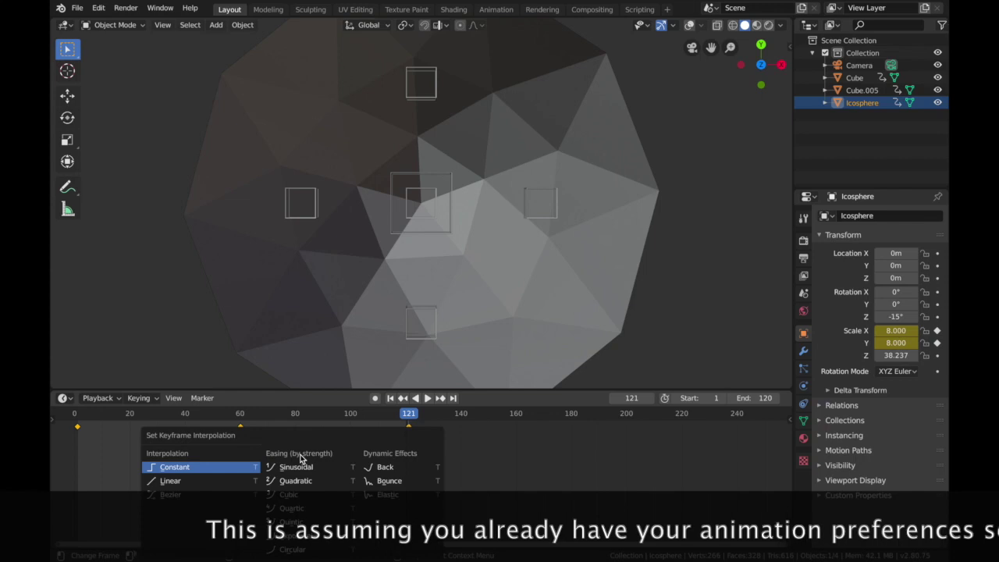
{"action": "left_click", "coordinate": [198, 495]}
{"action": "key", "text": "space"}
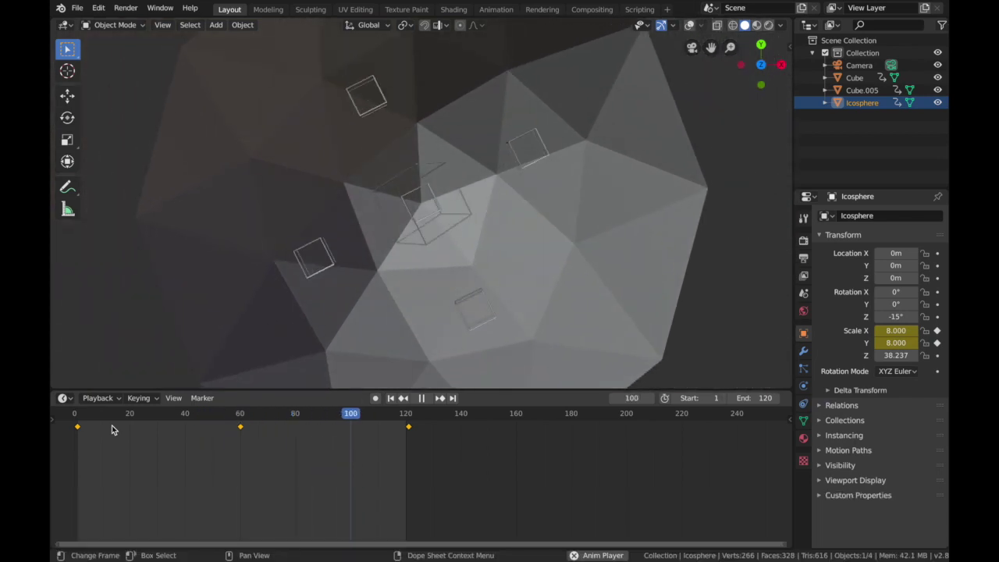
{"action": "key", "text": "space"}
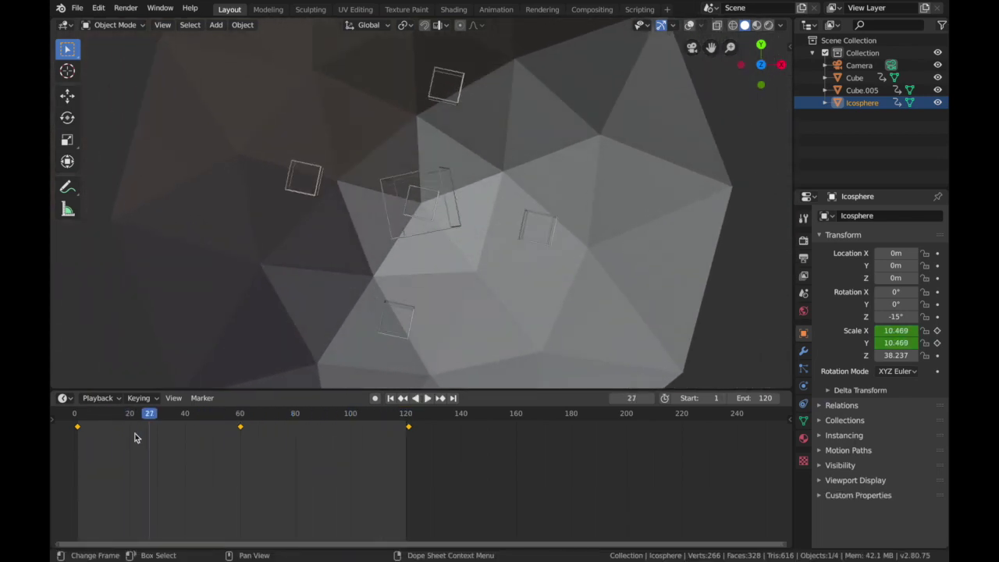
Return to frame 1, set the icosphere's Z rotation to 0° and keyframe it.
{"action": "left_click", "coordinate": [393, 398]}
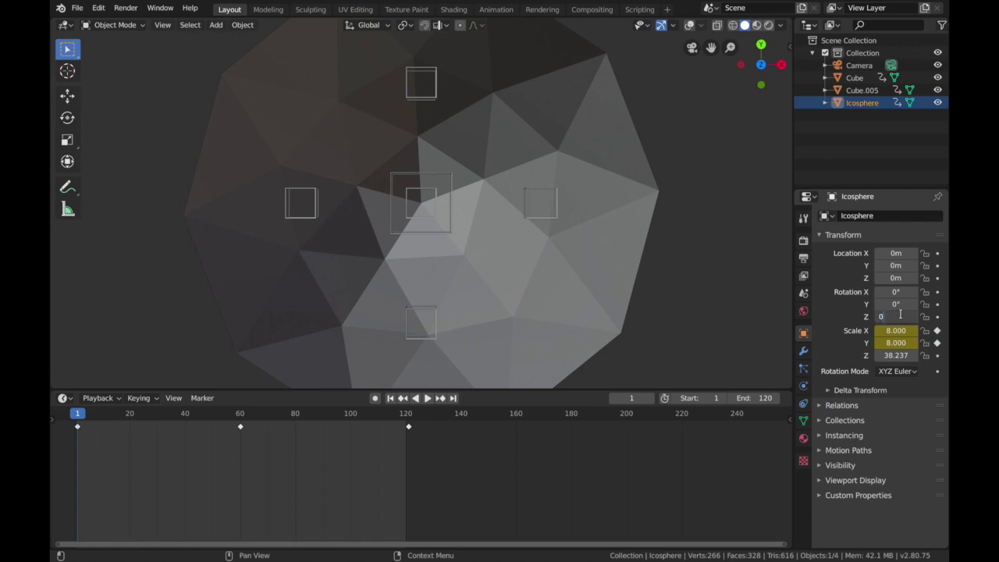
{"action": "key", "text": "Return"}
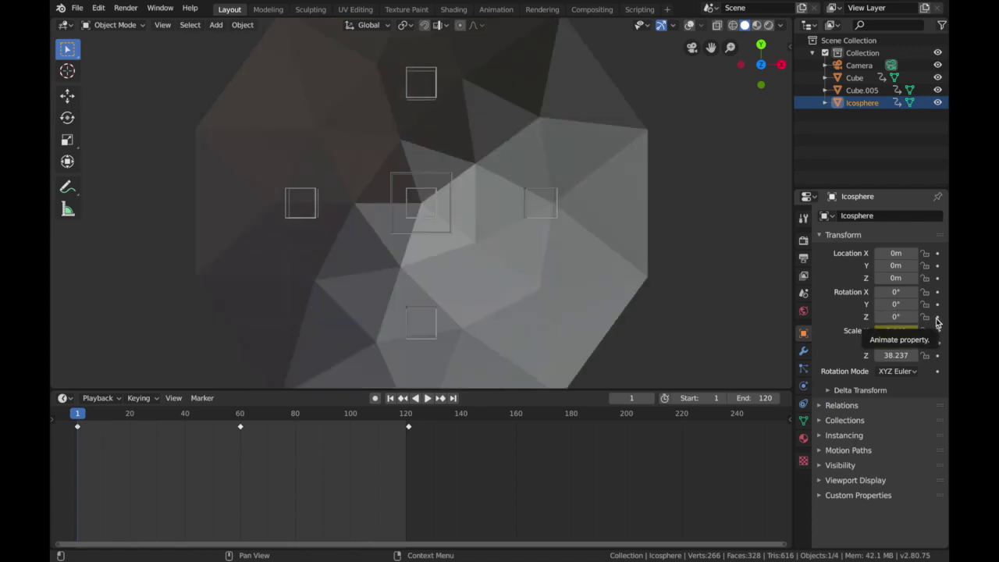
{"action": "left_click", "coordinate": [938, 317]}
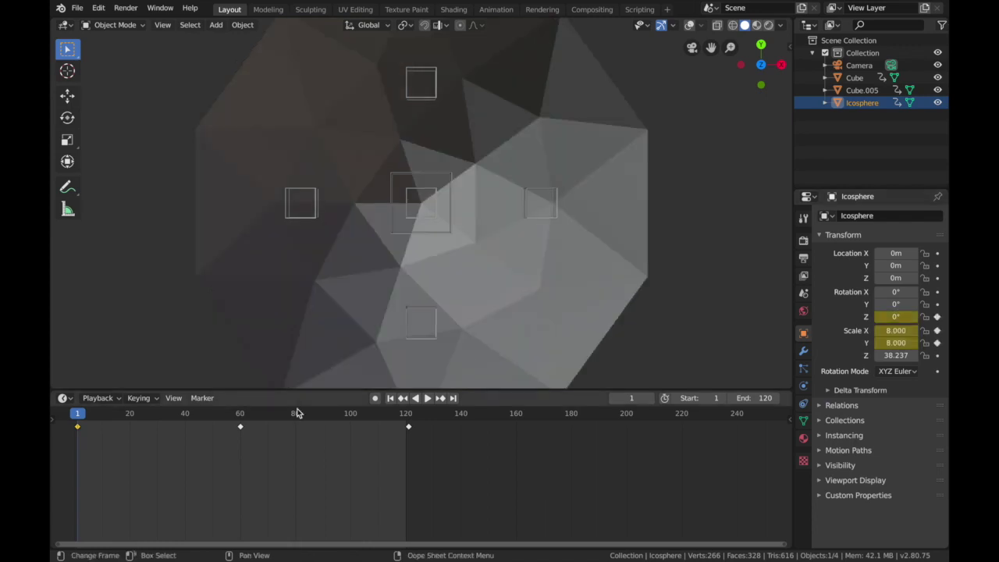
Set the icosphere's Z rotation to -360° at frame 121 and keyframe it.
{"action": "left_click_drag", "start_coordinate": [380, 413], "coordinate": [408, 413]}
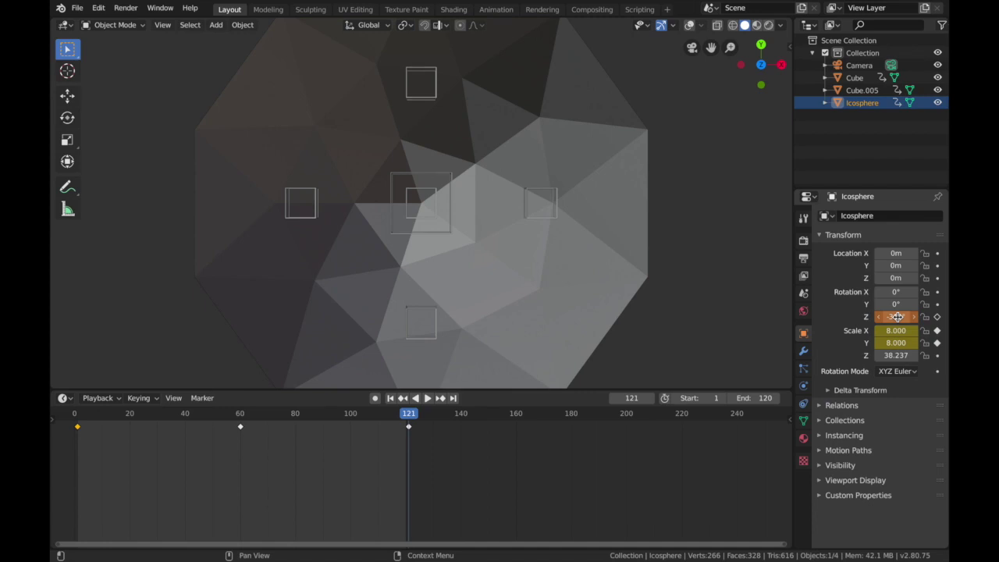
{"action": "left_click", "coordinate": [937, 317]}
Switch the viewport to rendered shading and play the animation to check the rotation and reflections.
{"action": "key", "text": "space"}
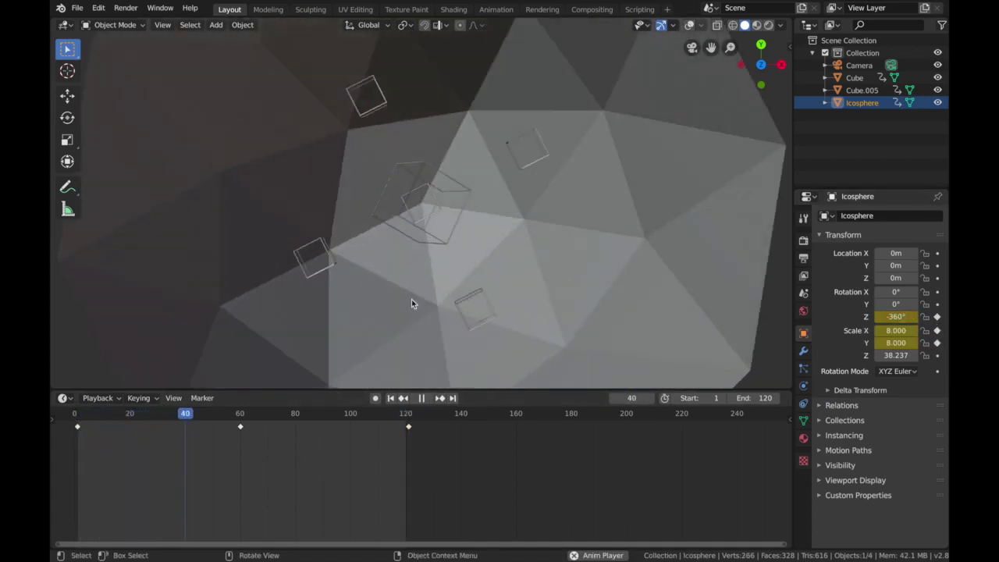
{"action": "key", "text": "z"}
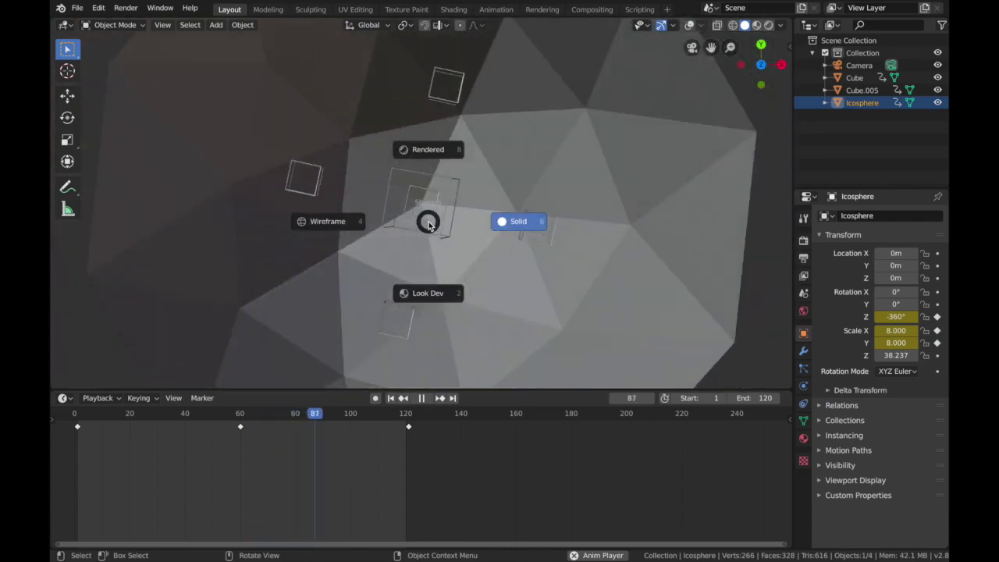
{"action": "left_click", "coordinate": [428, 149]}
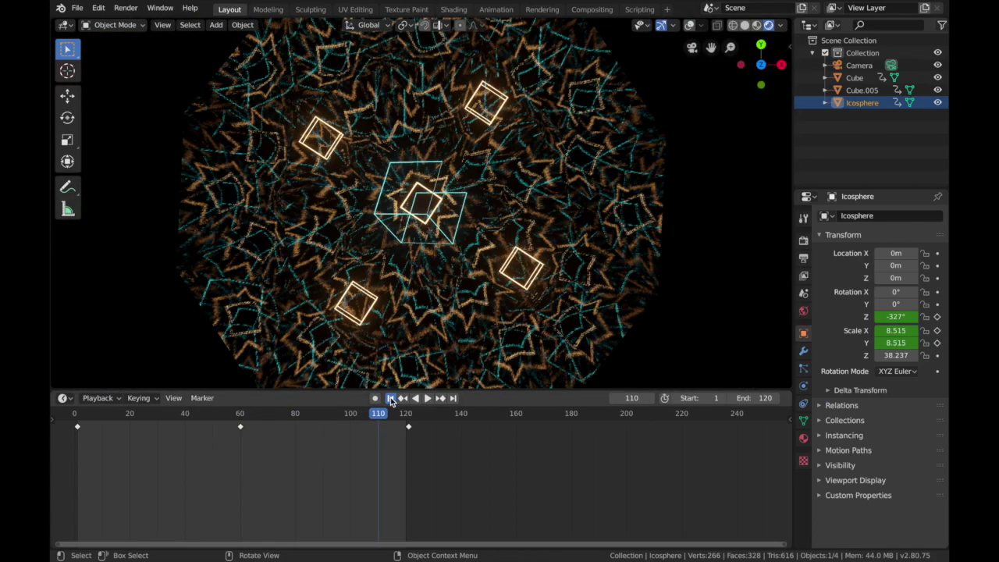
{"action": "key", "text": "Escape"}
{"action": "key", "text": "space"}
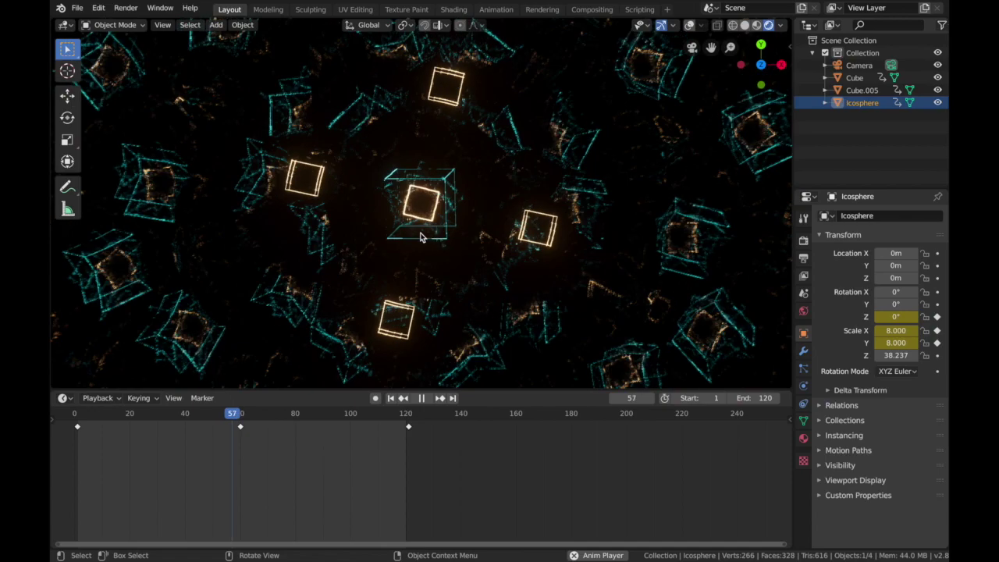
Lower the bloom intensity to 0.021 during playback, then stop and return to frame 1.
{"action": "left_click", "coordinate": [803, 242]}
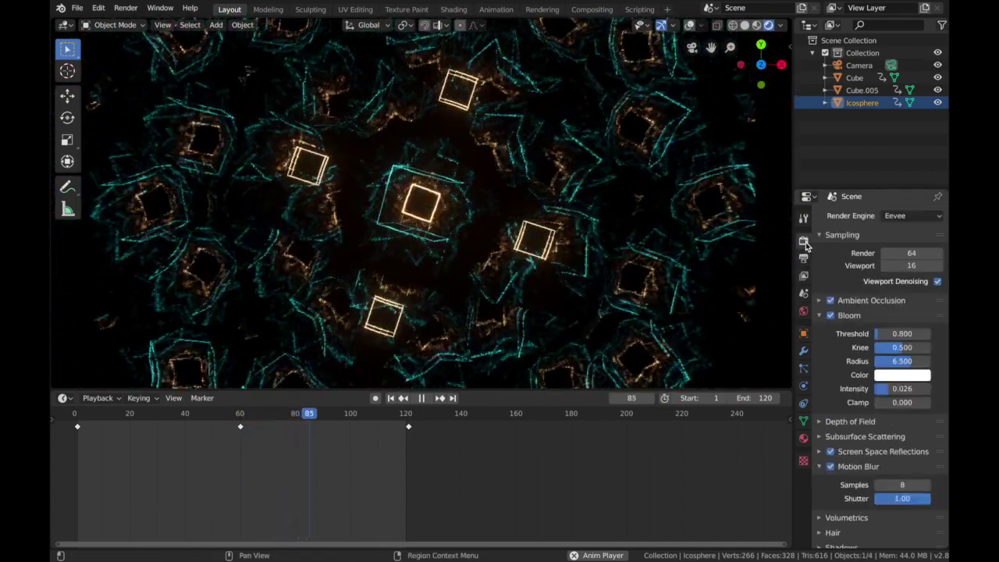
{"action": "mouse_move", "coordinate": [888, 388]}
{"action": "left_mouse_down"}
{"action": "mouse_move", "coordinate": [869, 388]}
{"action": "mouse_move", "coordinate": [880, 390]}
{"action": "left_mouse_up"}
{"action": "key", "text": "space"}
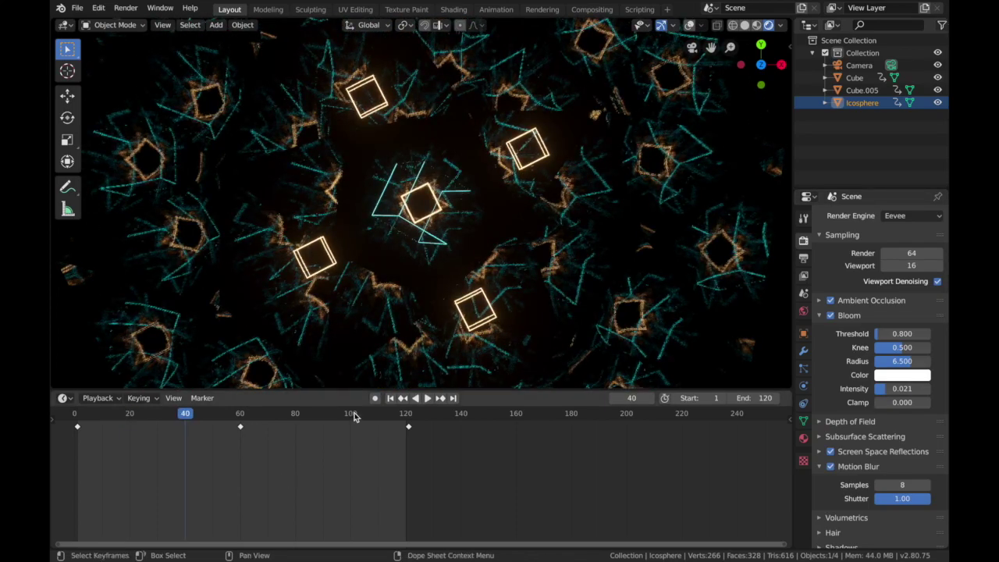
{"action": "left_click", "coordinate": [392, 399]}
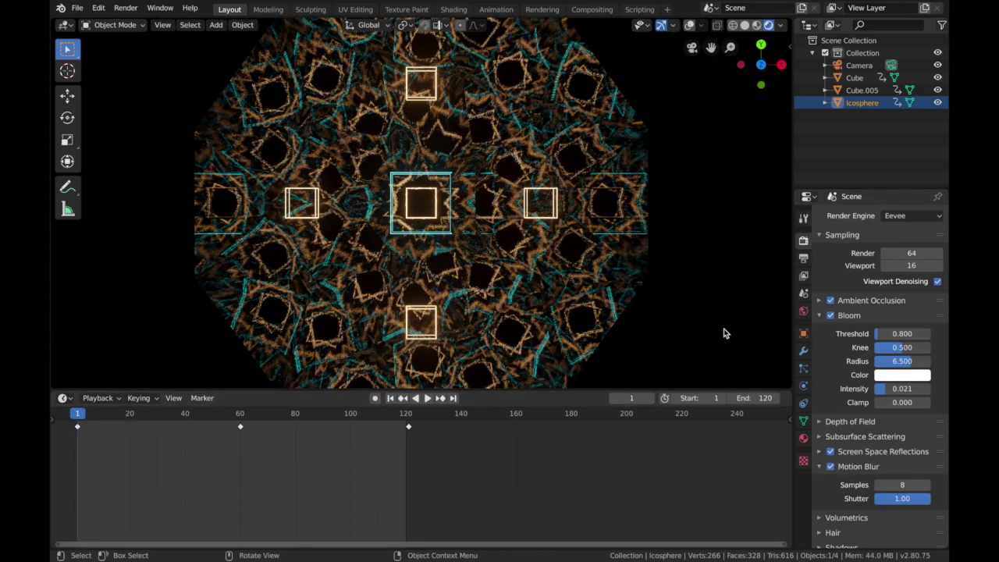
Set the render output path to a file named "blender tut" in the Blender Renders/2020/02 Feb folder.
{"action": "left_click", "coordinate": [804, 259]}
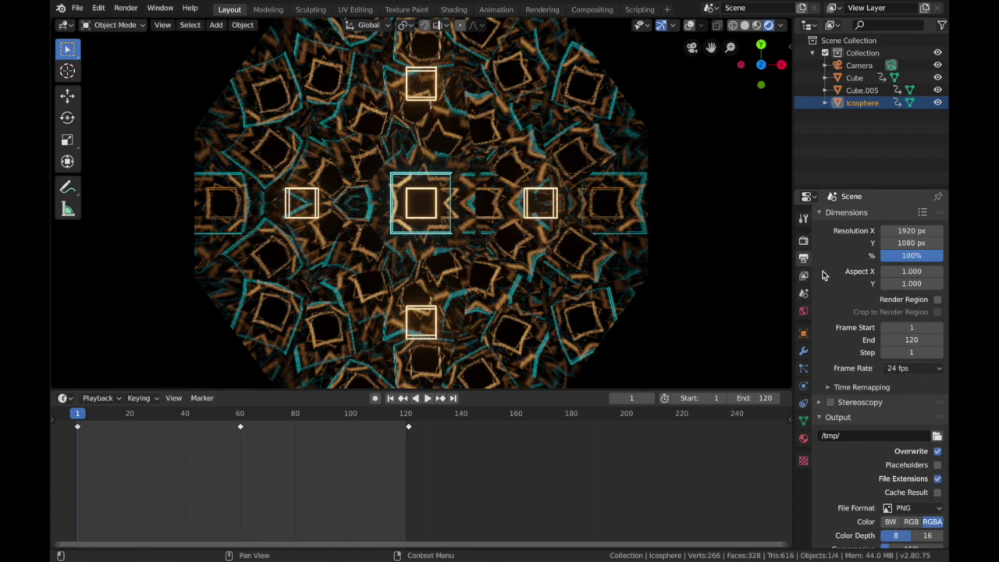
{"action": "left_click", "coordinate": [804, 241]}
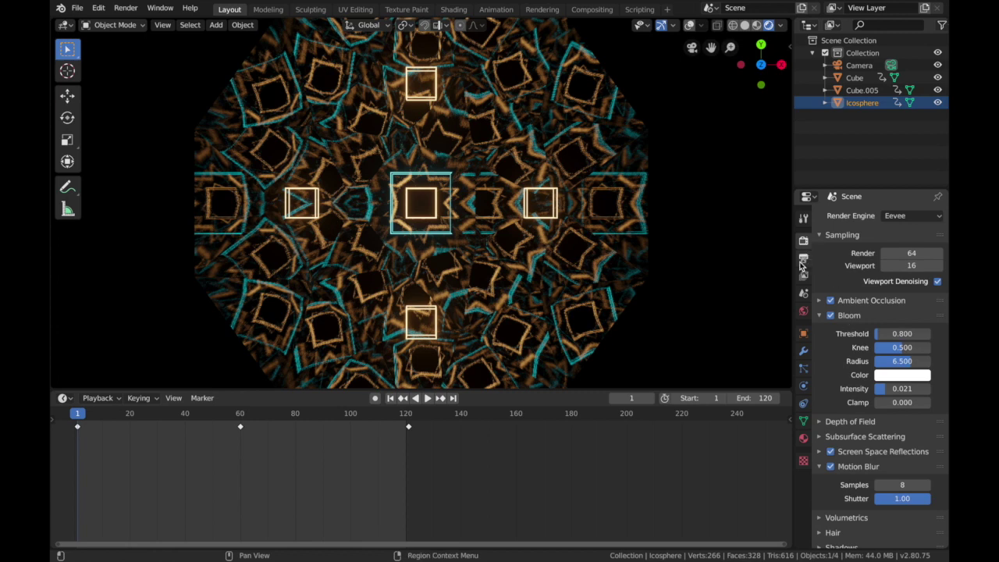
{"action": "left_click", "coordinate": [803, 259]}
{"action": "scroll", "coordinate": [839, 343], "scroll_direction": "down", "scroll_amount": 1}
{"action": "scroll", "coordinate": [839, 344], "scroll_direction": "up", "scroll_amount": 1}
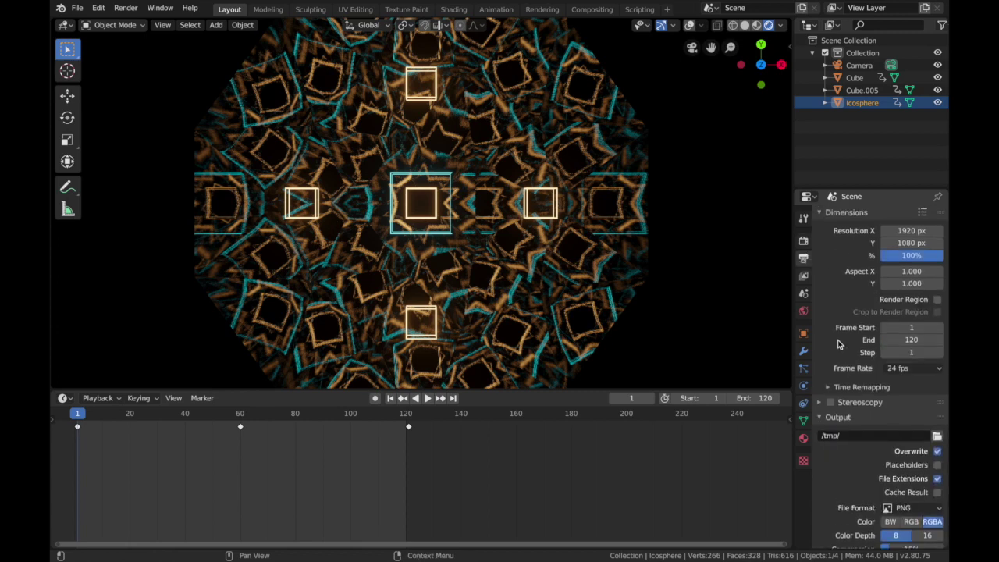
{"action": "left_click", "coordinate": [936, 437]}
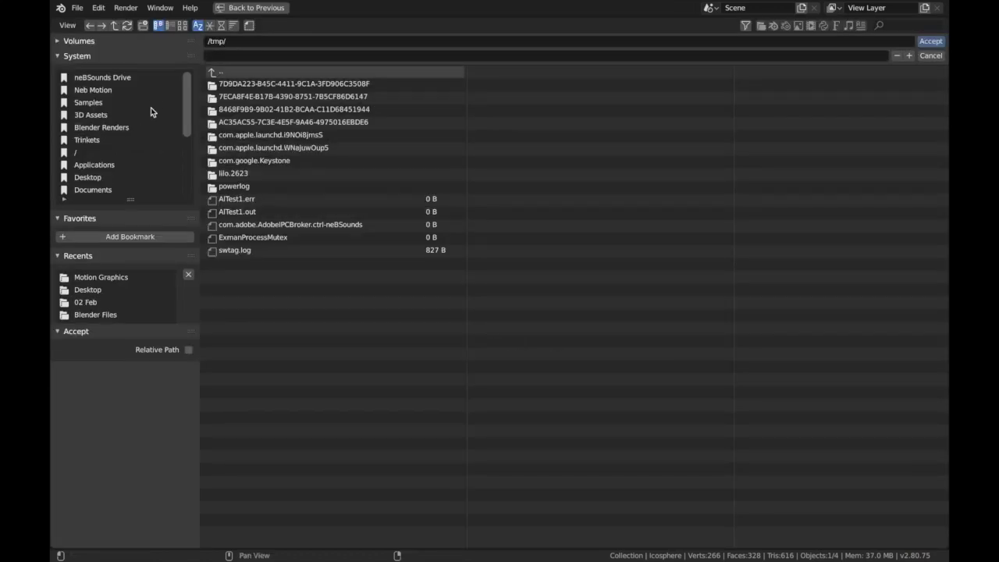
{"action": "left_click", "coordinate": [99, 127]}
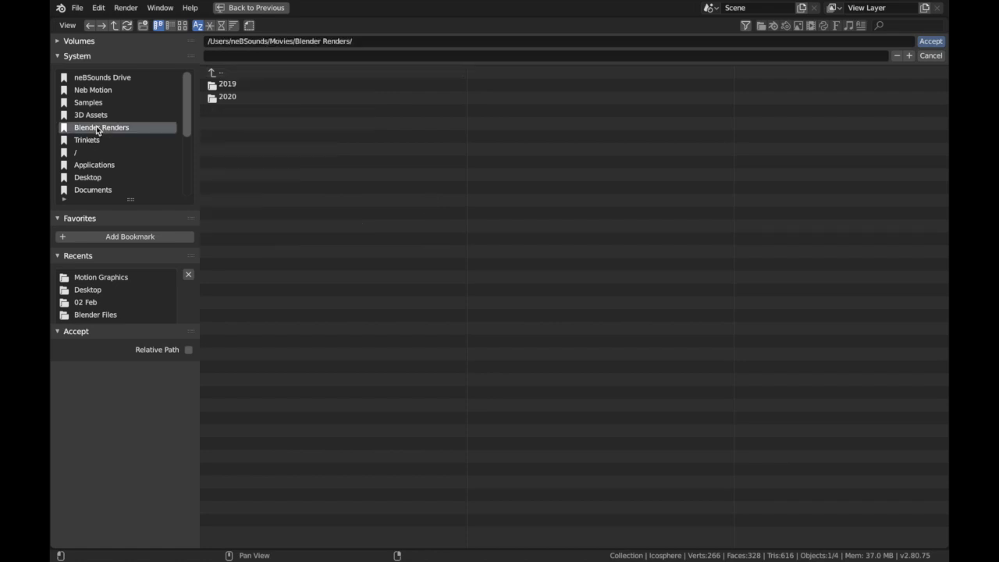
{"action": "double_click", "coordinate": [226, 96]}
{"action": "double_click", "coordinate": [235, 97]}
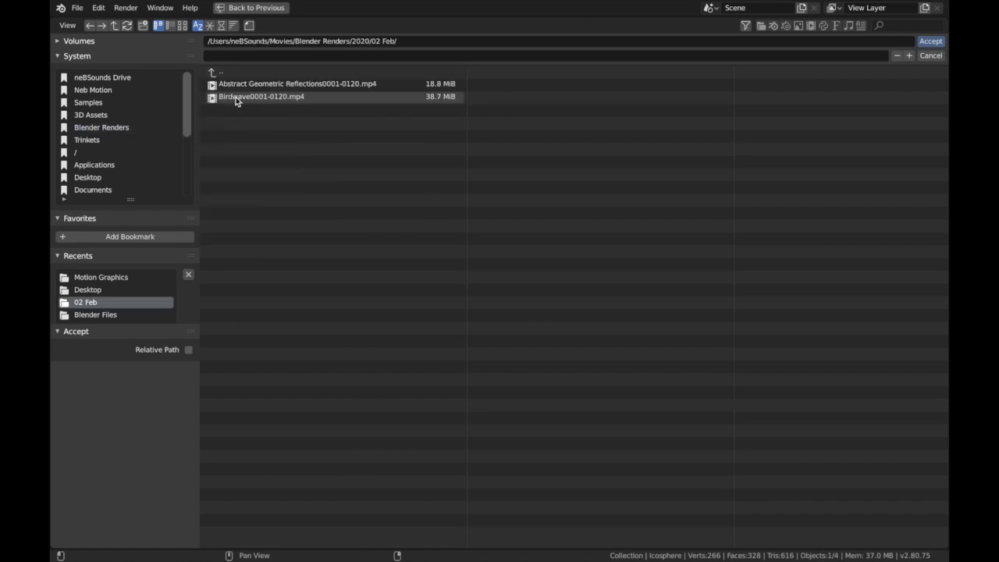
{"action": "left_click", "coordinate": [291, 54]}
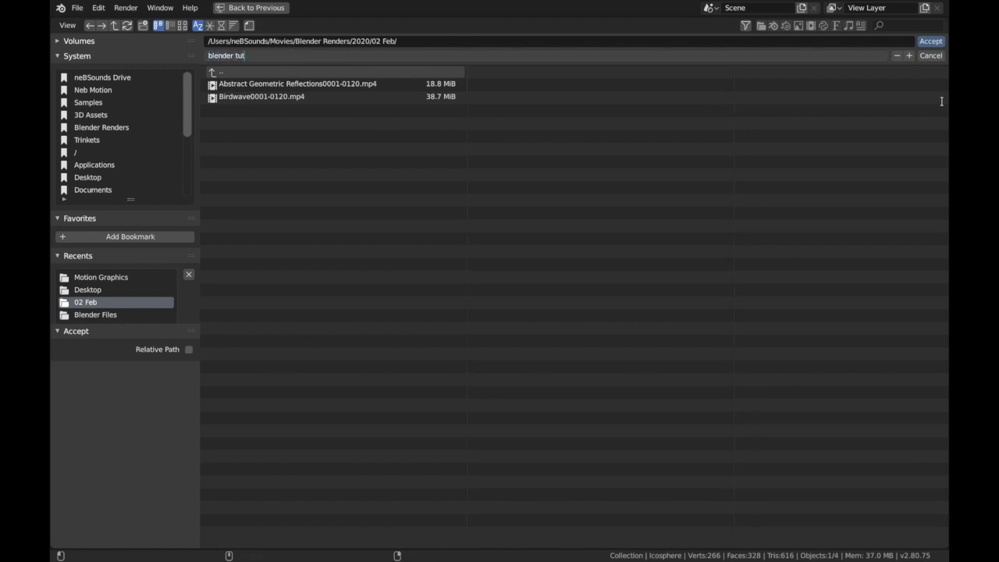
{"action": "key", "text": "Return"}
{"action": "left_click", "coordinate": [930, 41]}
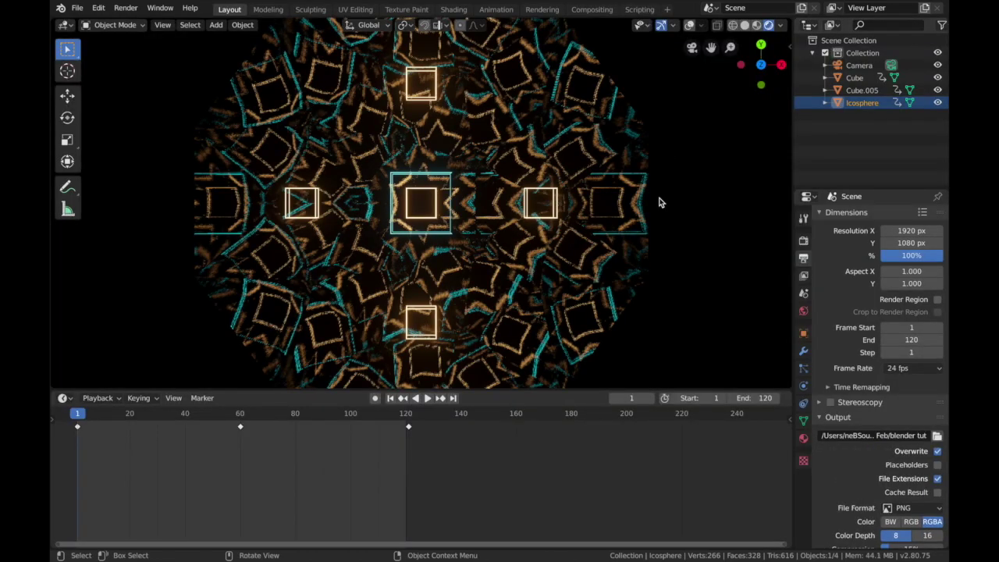
Set the output file format to FFmpeg video with an MPEG-4 container.
{"action": "scroll", "coordinate": [859, 498], "scroll_direction": "down", "scroll_amount": 1}
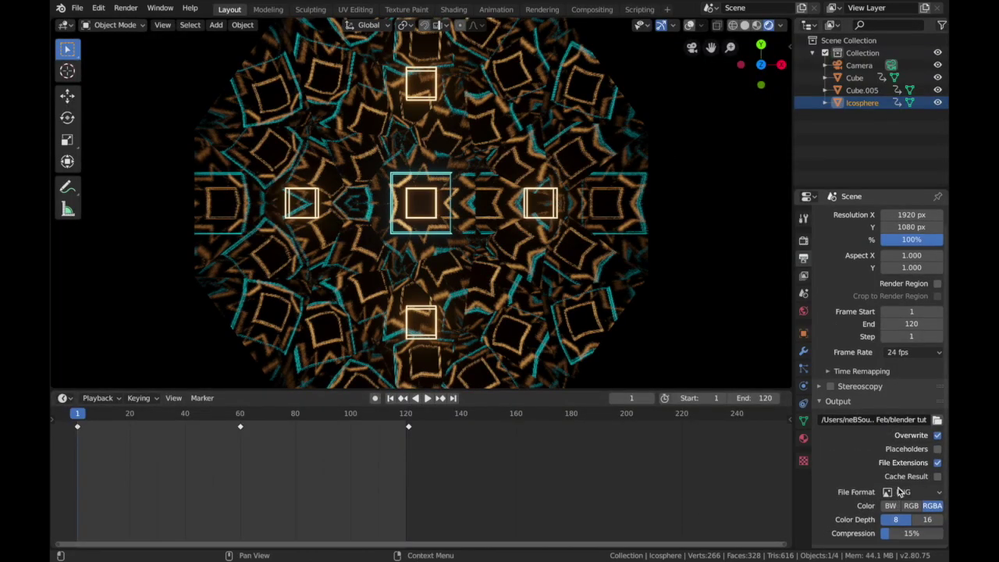
{"action": "left_click", "coordinate": [899, 491]}
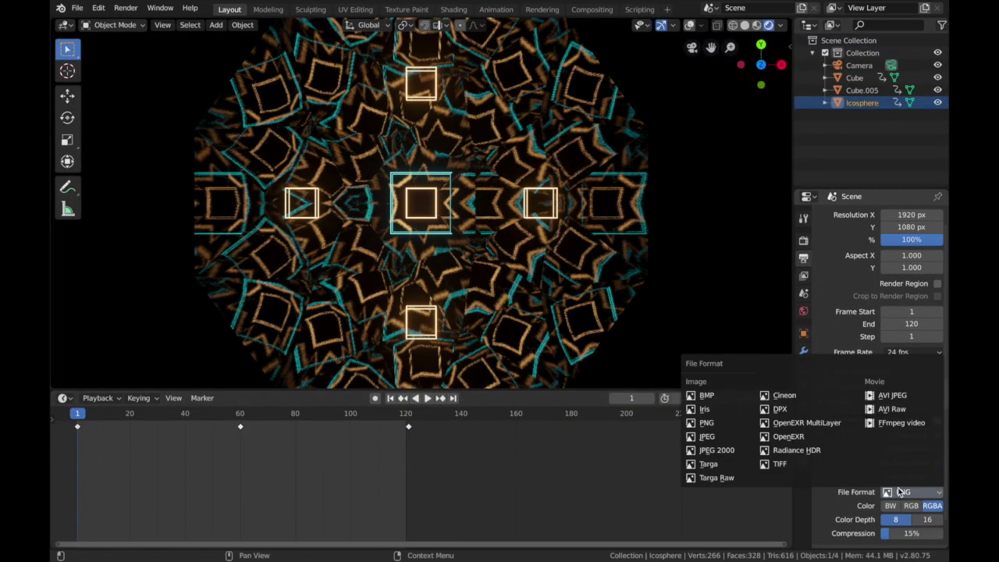
{"action": "left_click", "coordinate": [901, 423]}
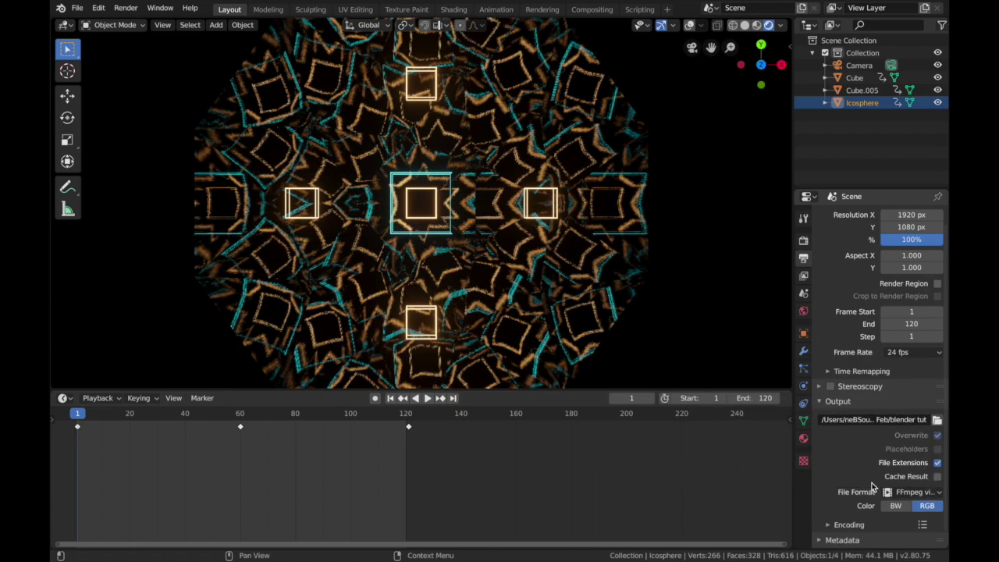
{"action": "scroll", "coordinate": [827, 499], "scroll_direction": "down", "scroll_amount": 1}
{"action": "left_click", "coordinate": [825, 511]}
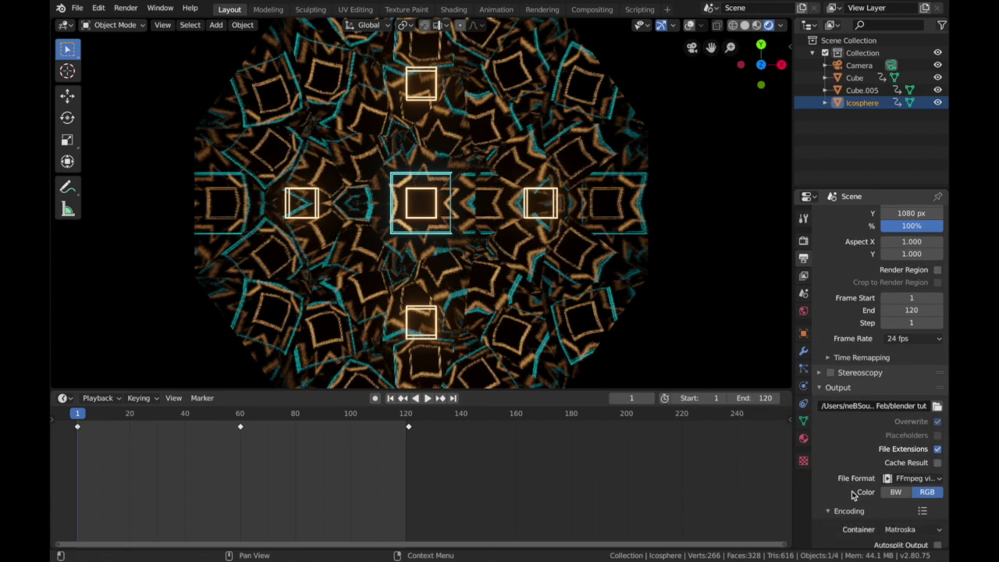
{"action": "scroll", "coordinate": [853, 495], "scroll_direction": "down", "scroll_amount": 2}
{"action": "left_click", "coordinate": [901, 471]}
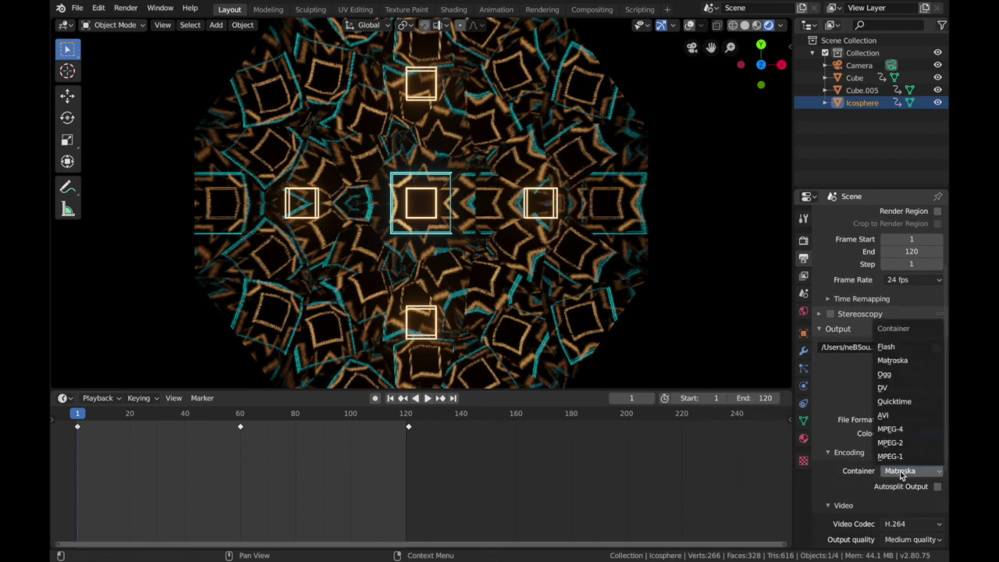
{"action": "left_click", "coordinate": [890, 429]}
Set the video encoding's output quality to Perceptually lossless.
{"action": "scroll", "coordinate": [864, 458], "scroll_direction": "down", "scroll_amount": 1}
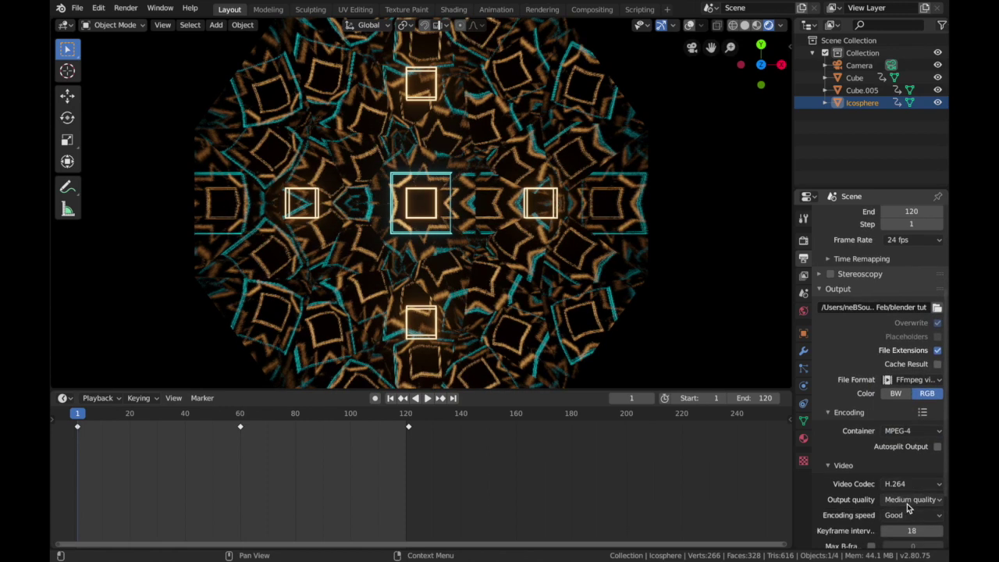
{"action": "left_click", "coordinate": [908, 500]}
{"action": "left_click", "coordinate": [877, 457]}
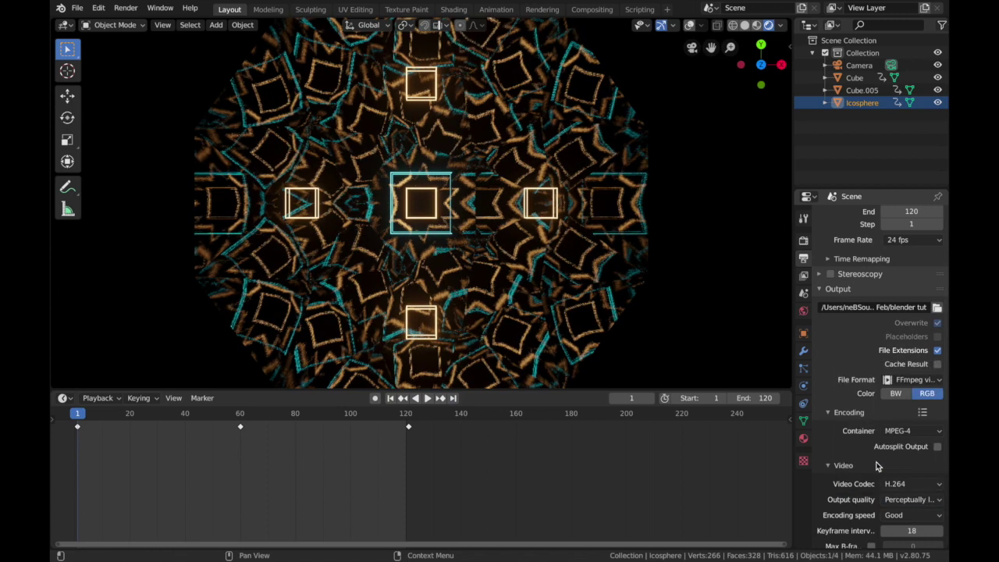
Review the remaining encoding settings and start rendering the animation.
{"action": "scroll", "coordinate": [877, 466], "scroll_direction": "down", "scroll_amount": 1}
{"action": "scroll", "coordinate": [866, 487], "scroll_direction": "down", "scroll_amount": 1}
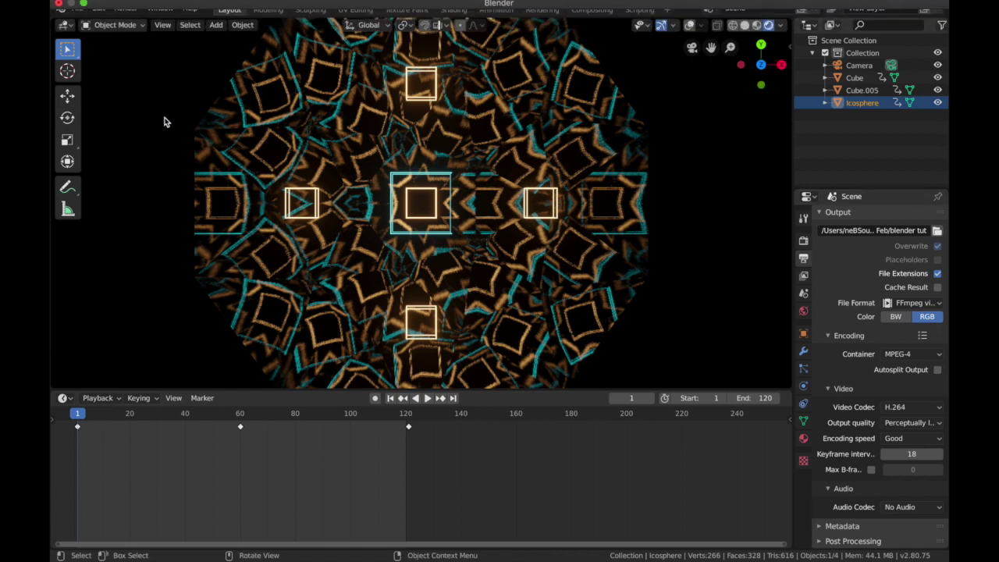
{"action": "left_click", "coordinate": [127, 8]}
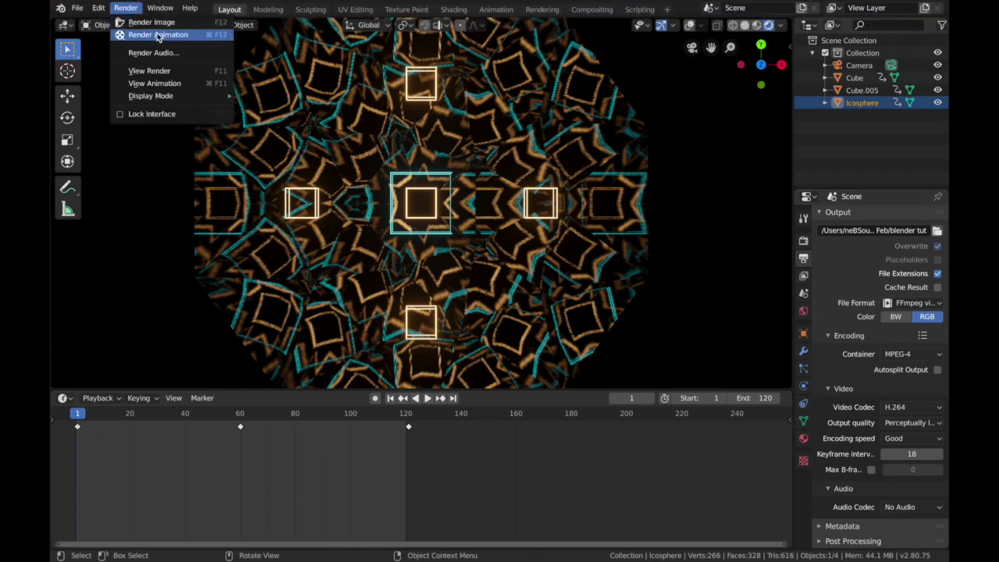